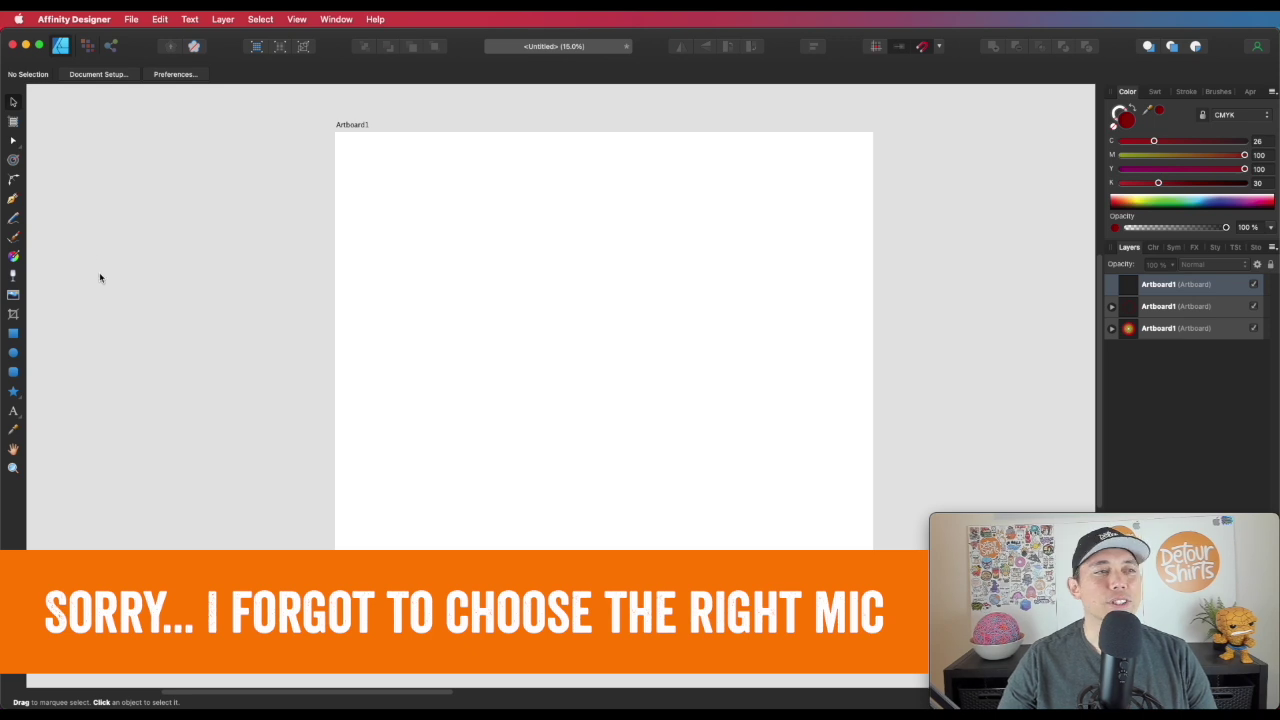
Draw a five-pointed star that fills most of the blank artboard with the Star Tool
click(16, 394)
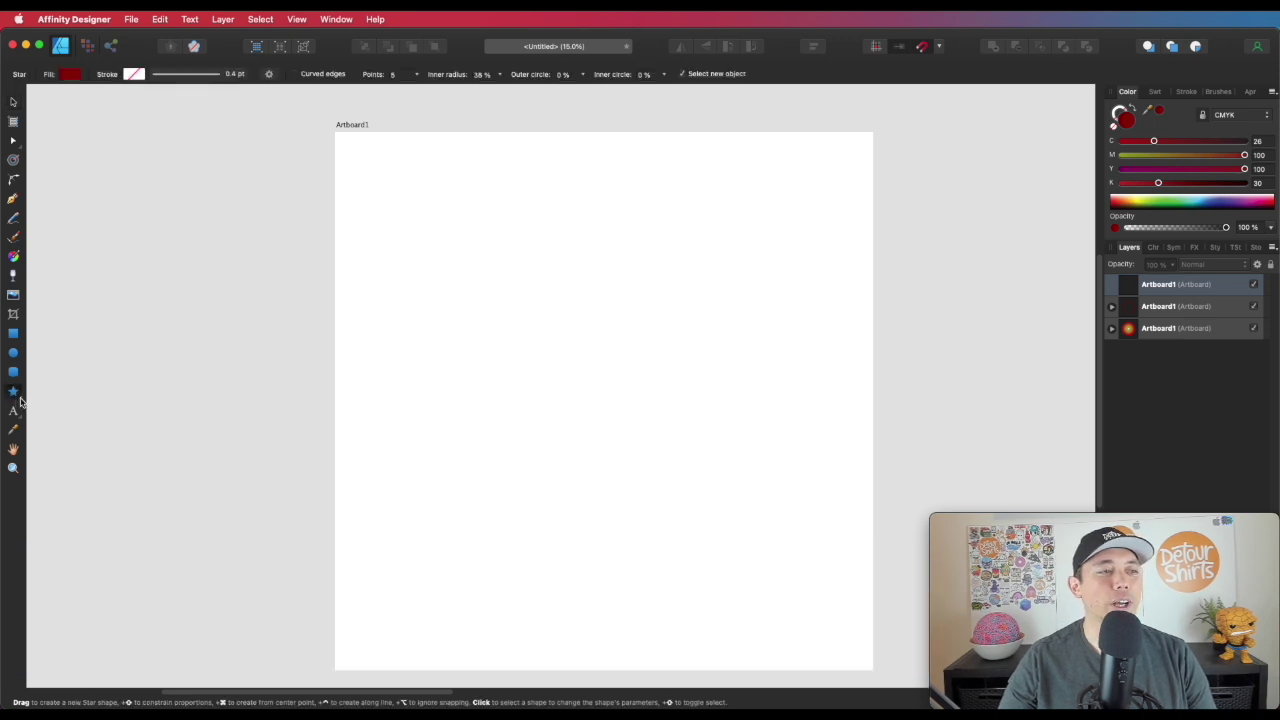
click(19, 401)
click(55, 395)
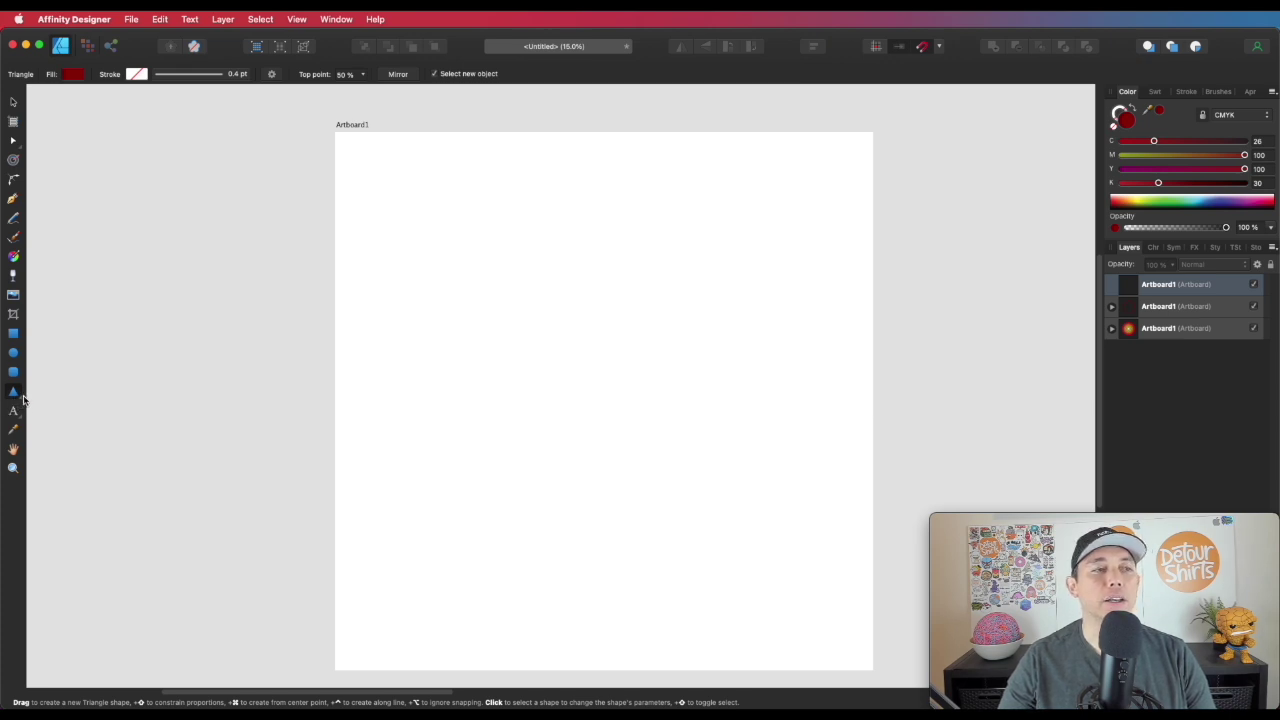
click(22, 400)
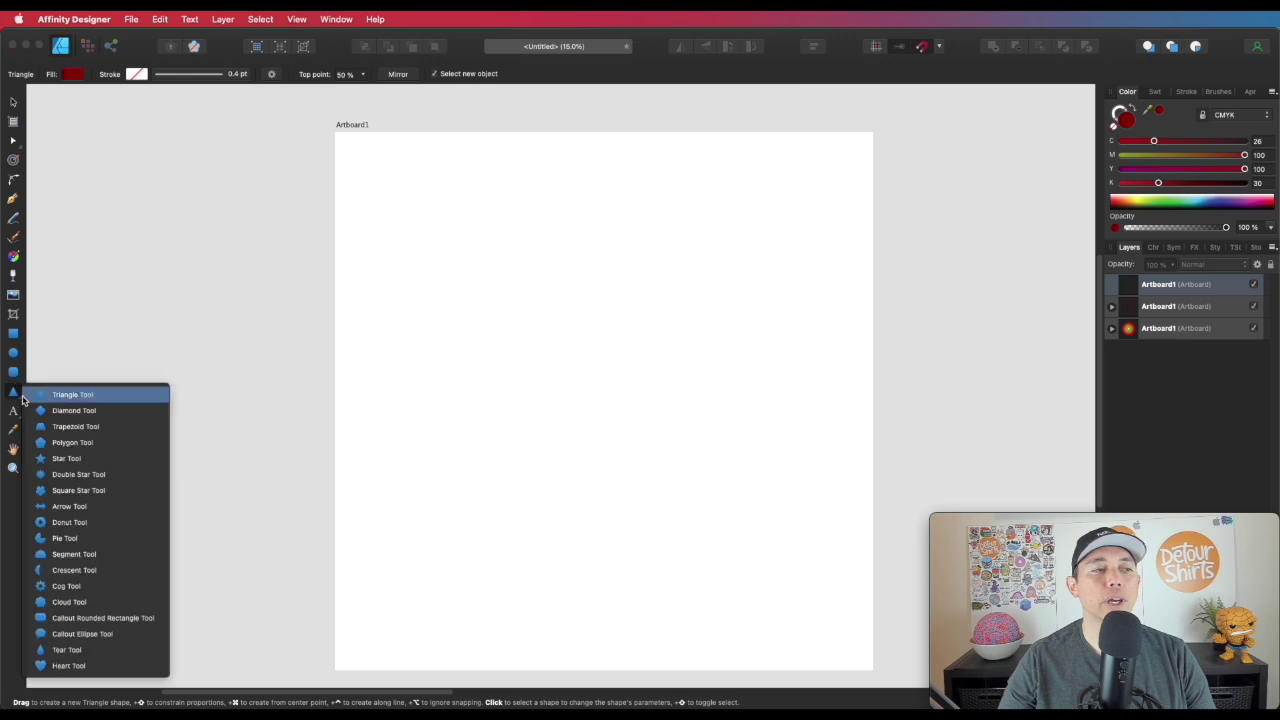
click(60, 458)
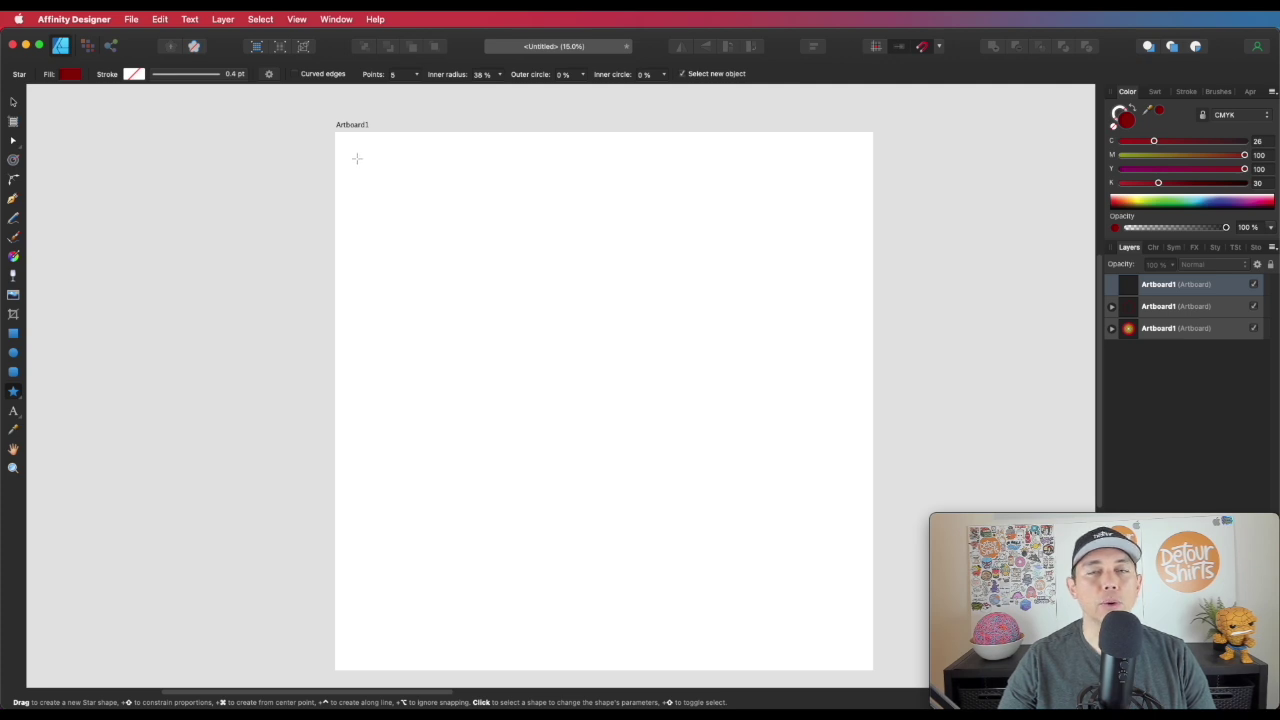
drag(355, 158, 763, 578)
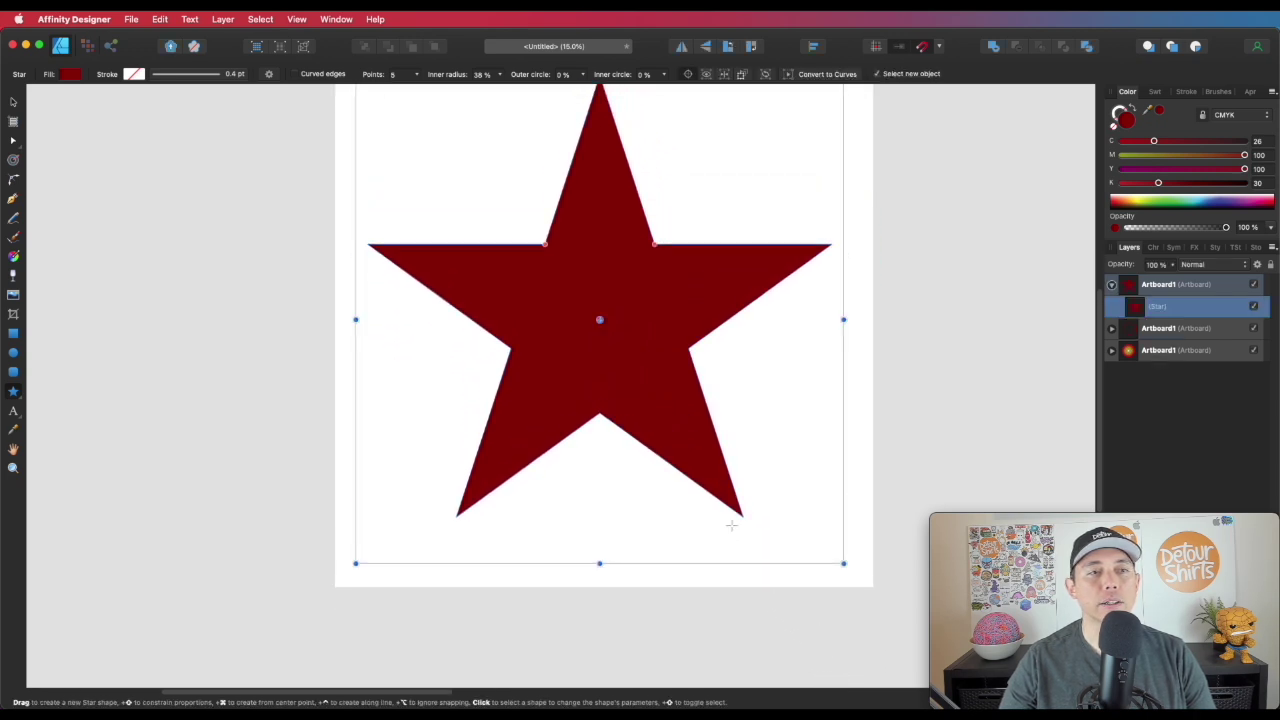
scroll(731, 526, up, 4)
scroll(730, 525, down, 3)
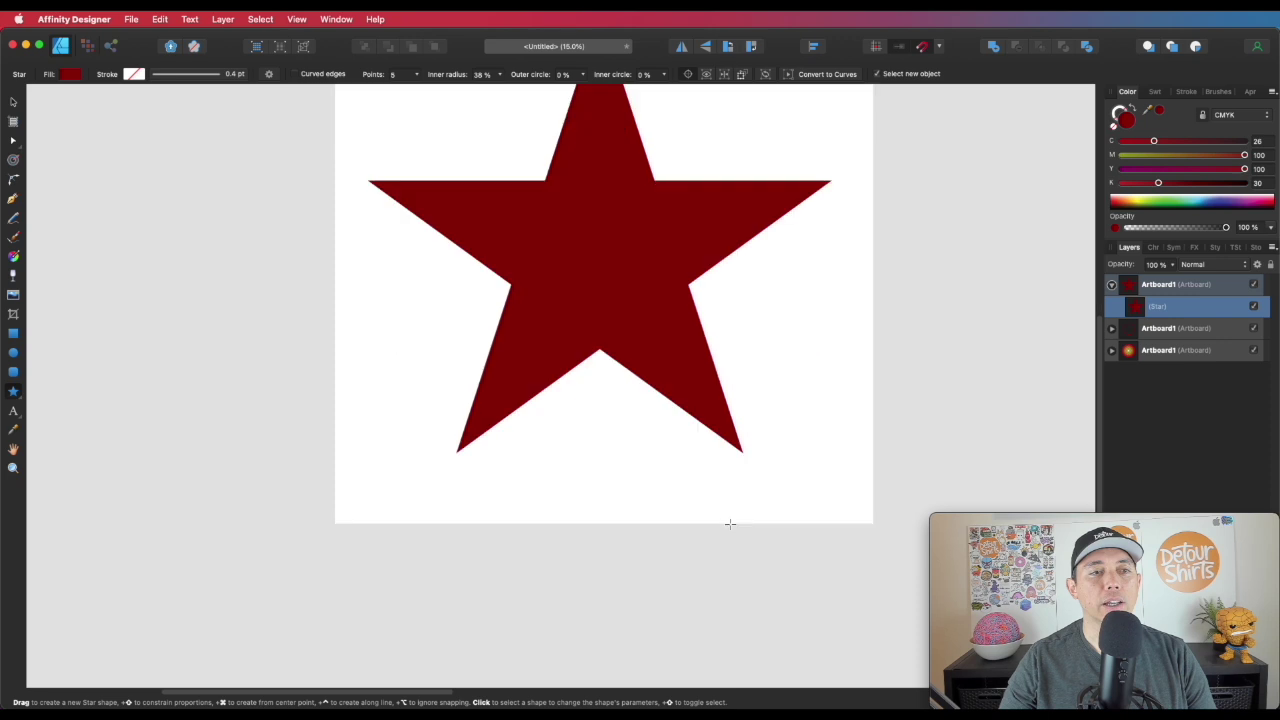
scroll(730, 524, up, 2)
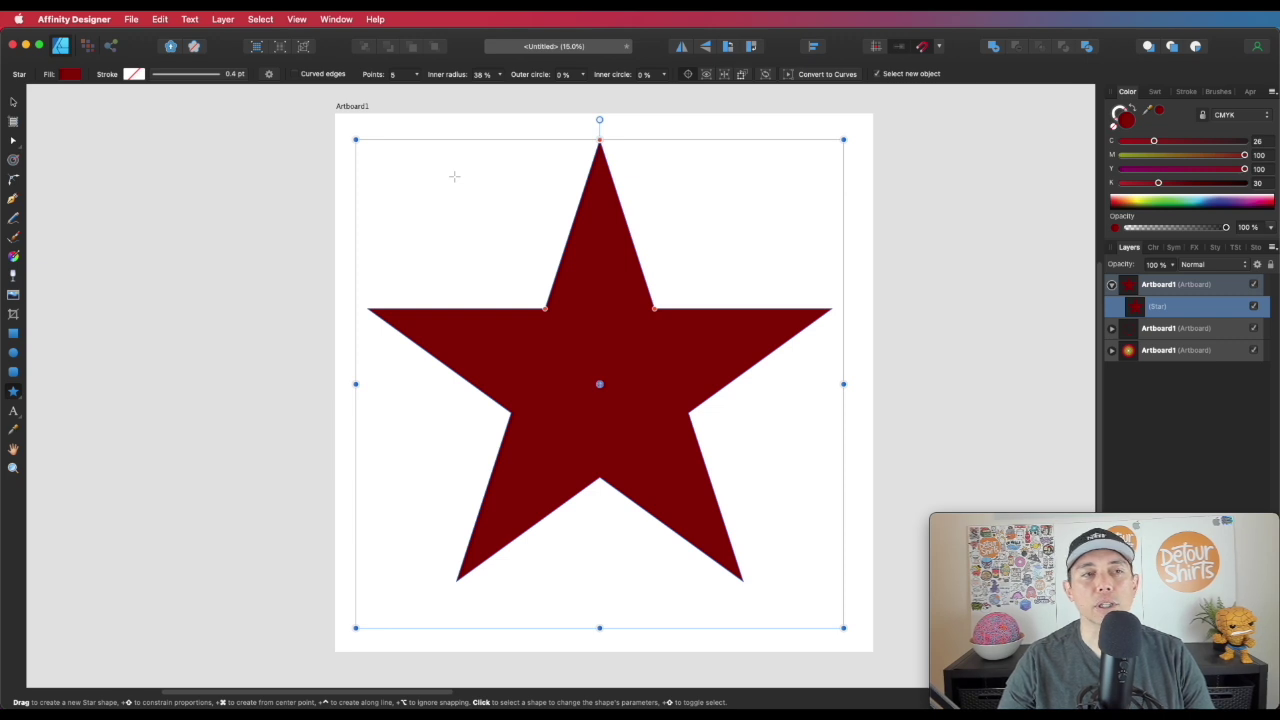
Increase the star's number of points to 24
click(14, 102)
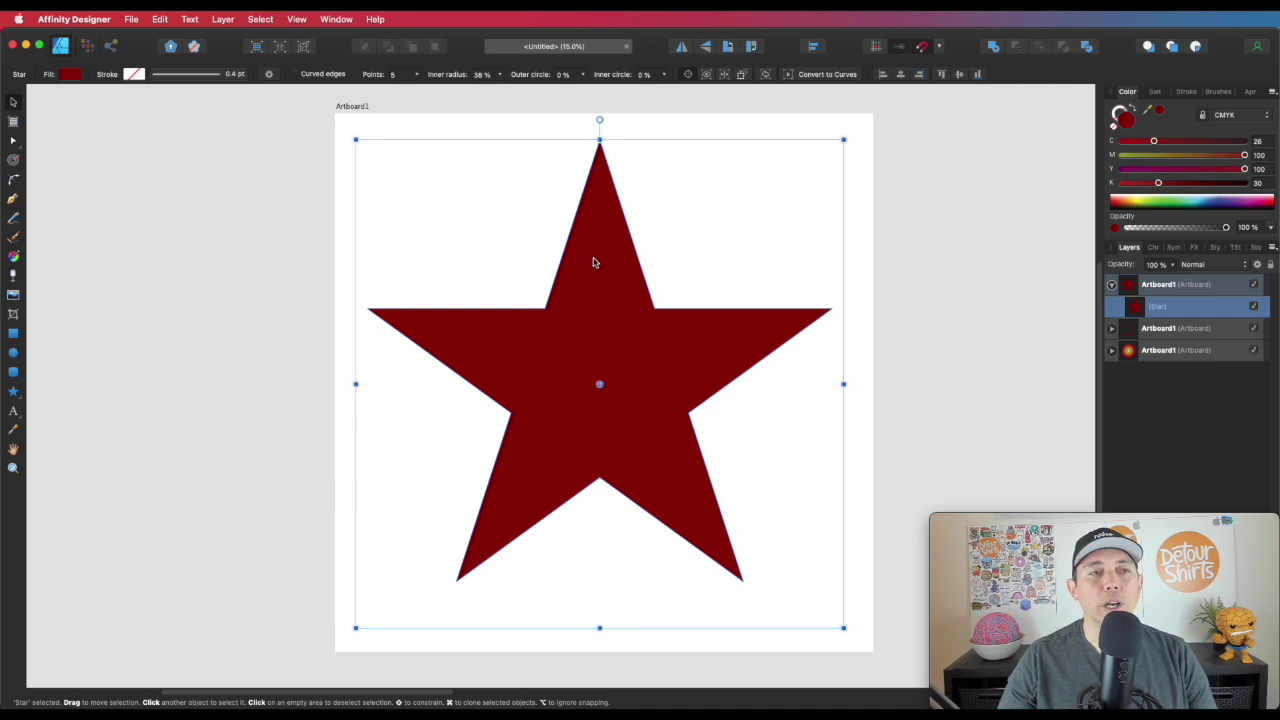
click(418, 78)
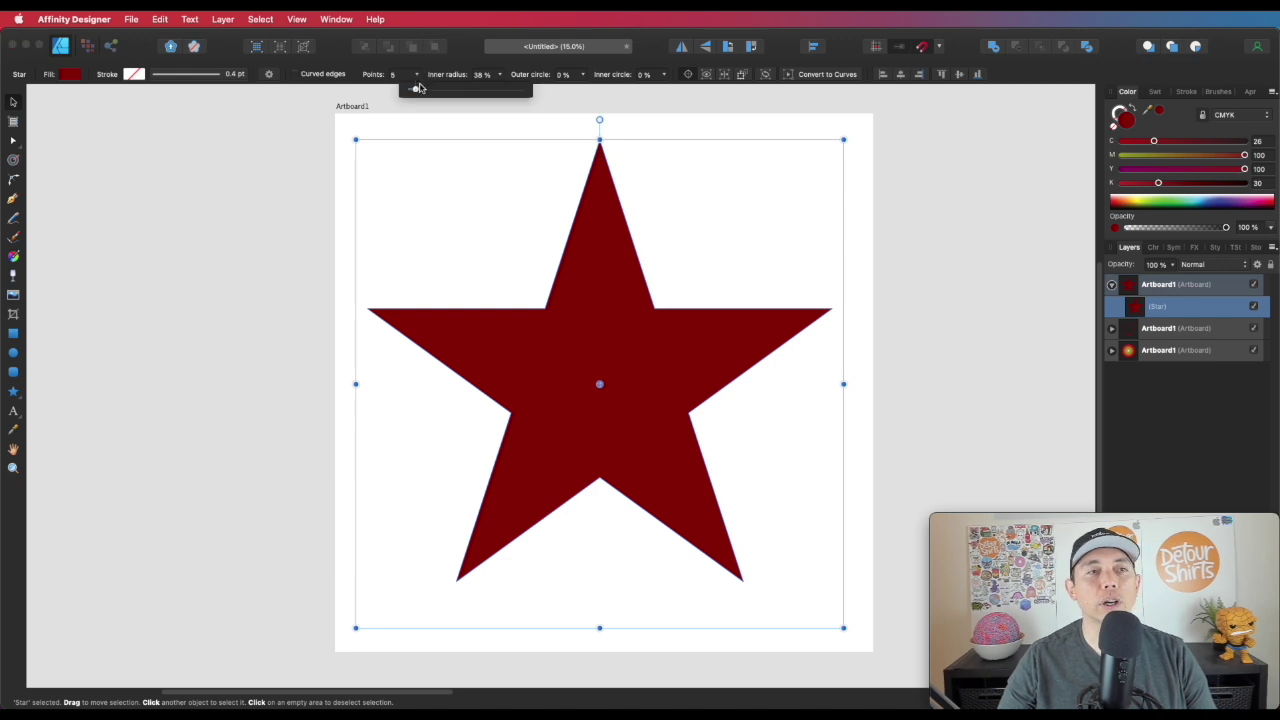
drag(416, 91, 462, 91)
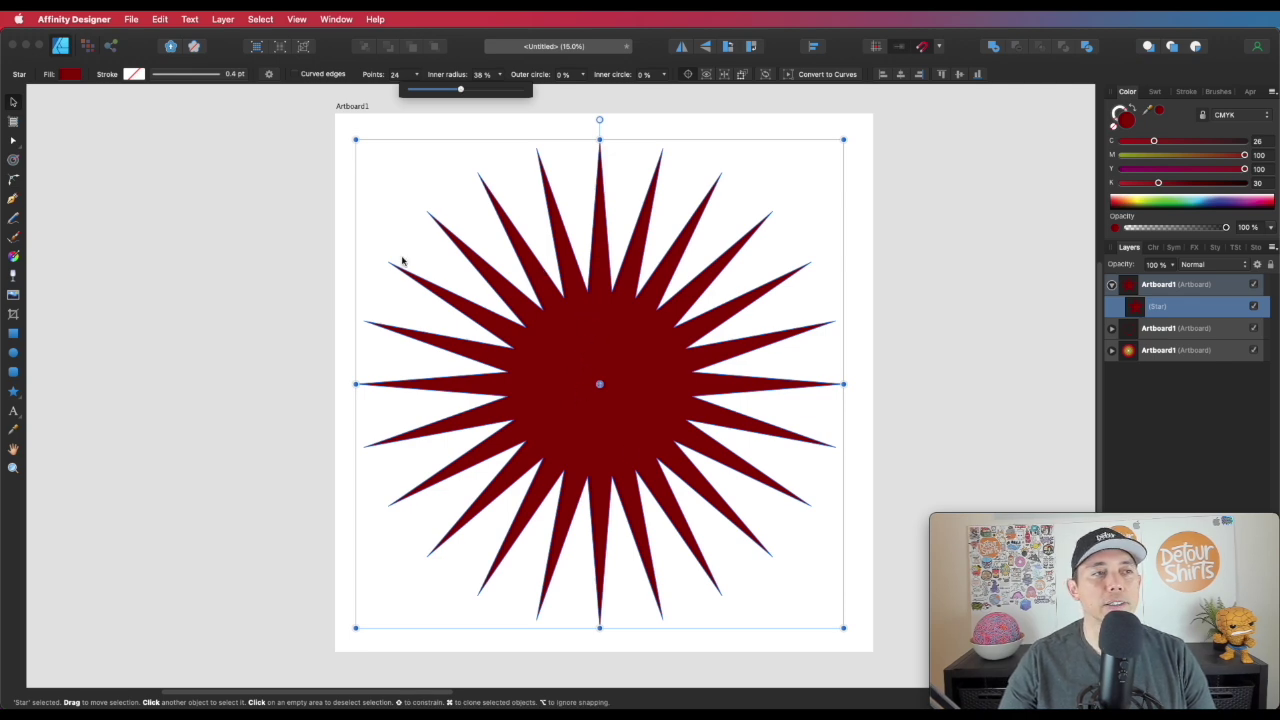
Give the star a black stroke 0.3 pt wide
click(192, 76)
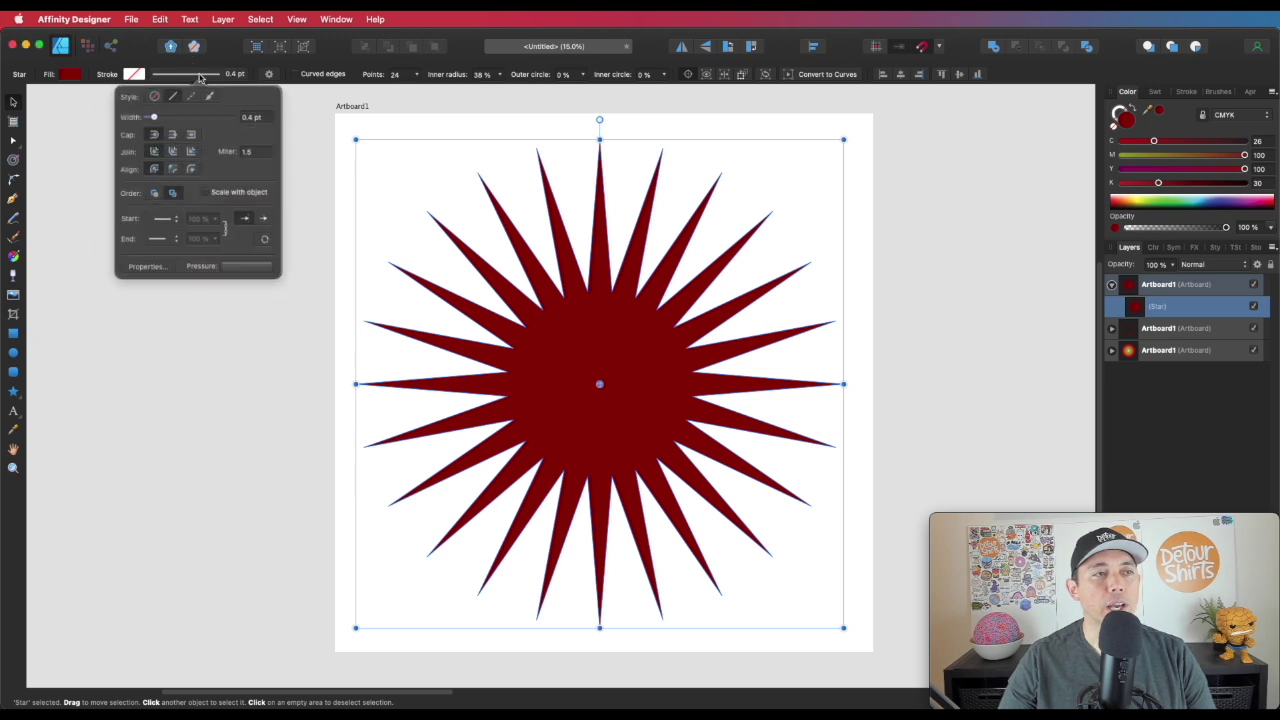
mouse_move(157, 119)
mouse_down()
mouse_move(143, 120)
mouse_move(153, 117)
mouse_up()
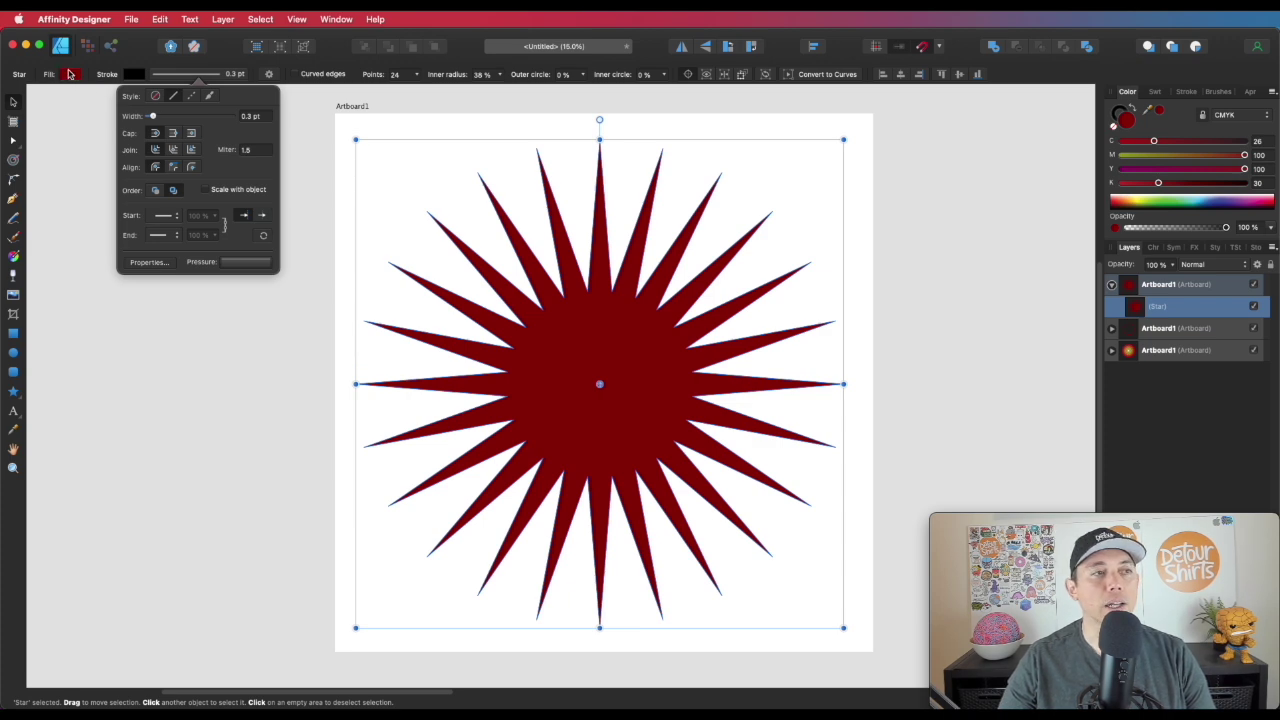
click(135, 76)
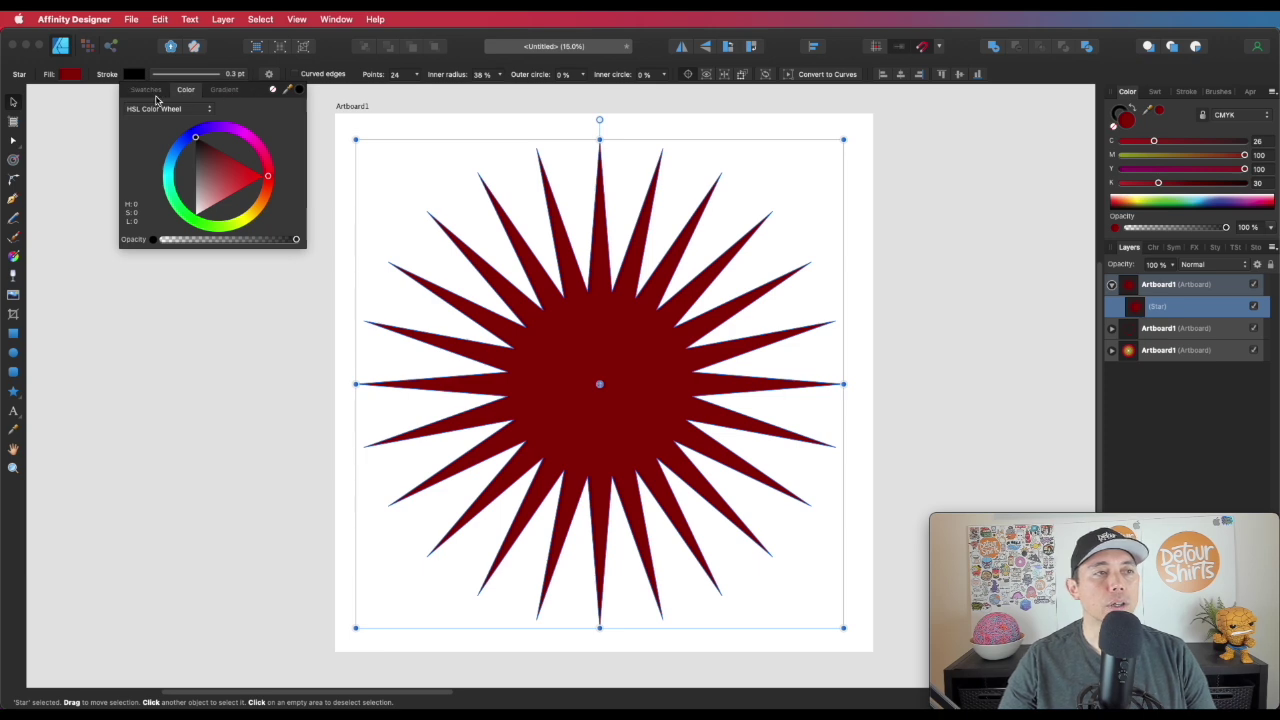
click(145, 90)
click(282, 131)
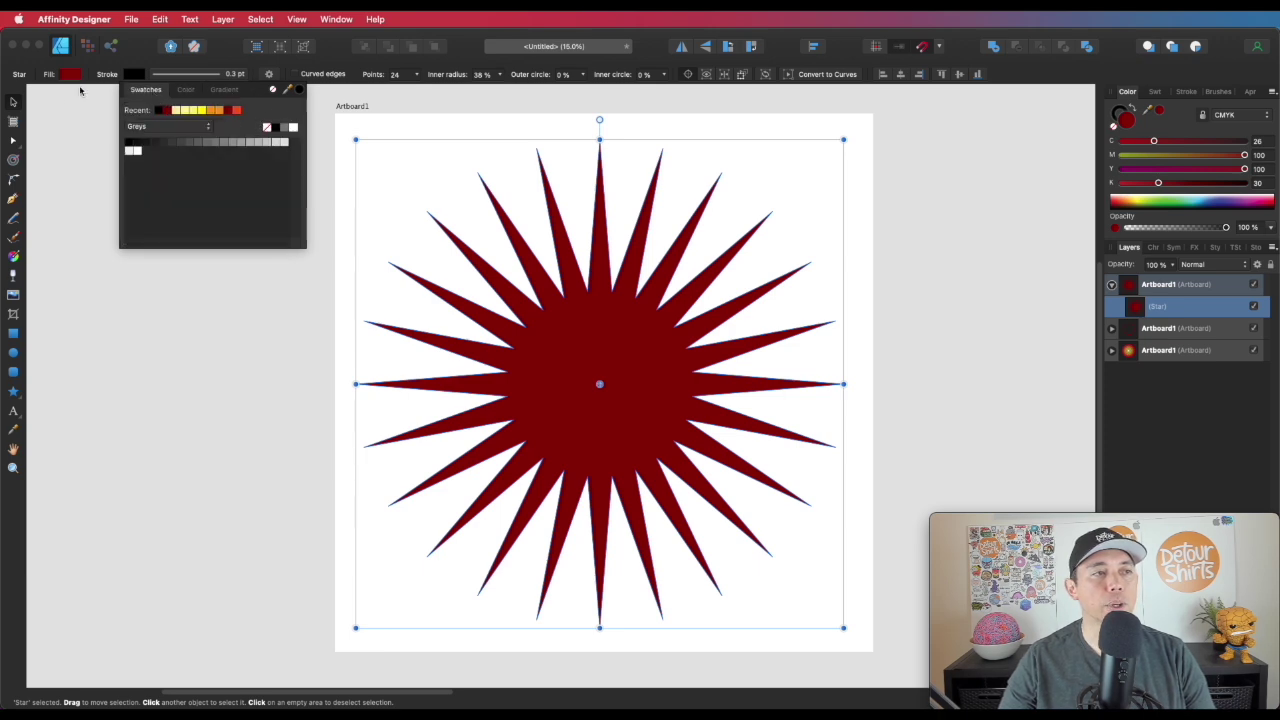
click(86, 129)
click(590, 285)
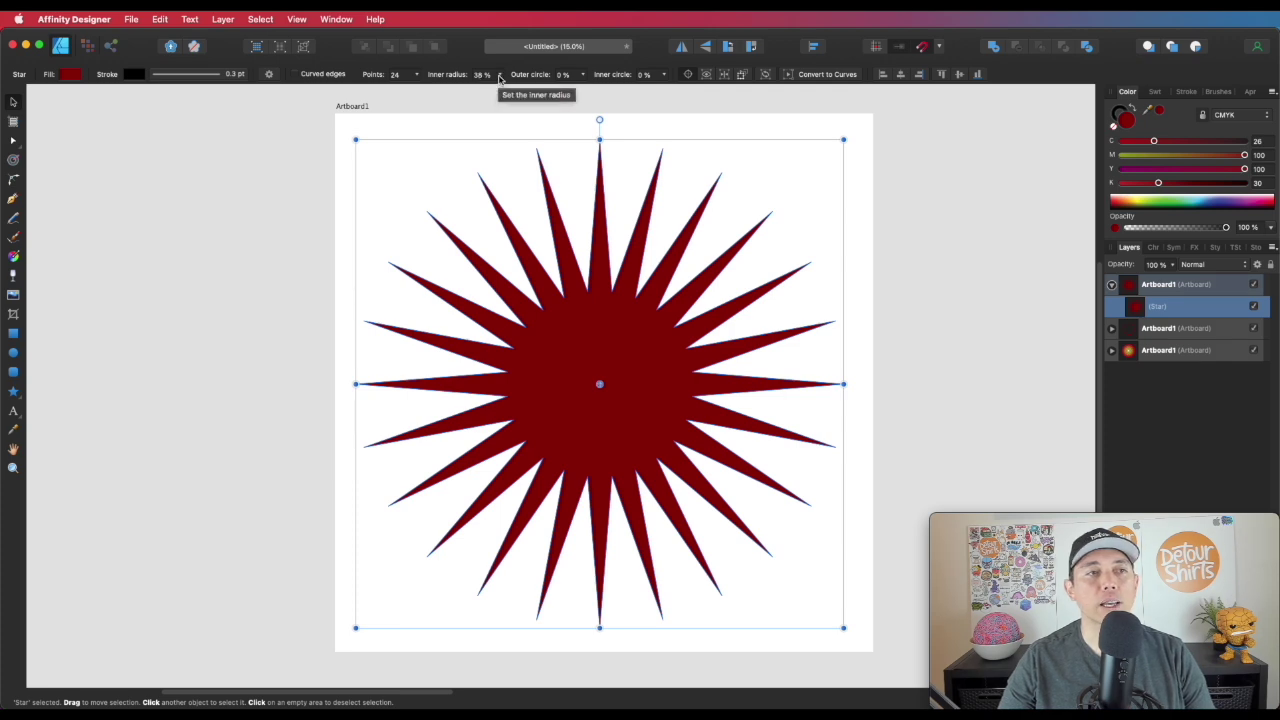
Reduce the star's inner radius to 0 % so only radiating lines remain, and deselect it
click(500, 80)
drag(500, 88, 410, 92)
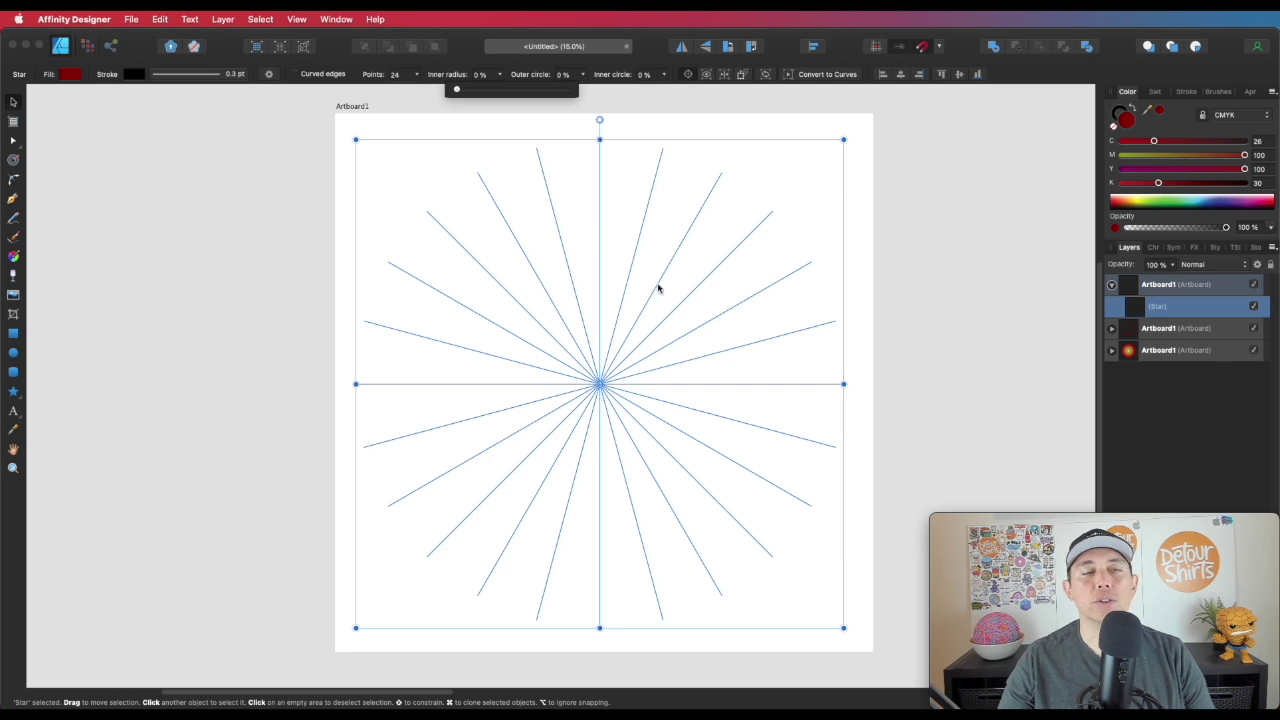
key(super+d)
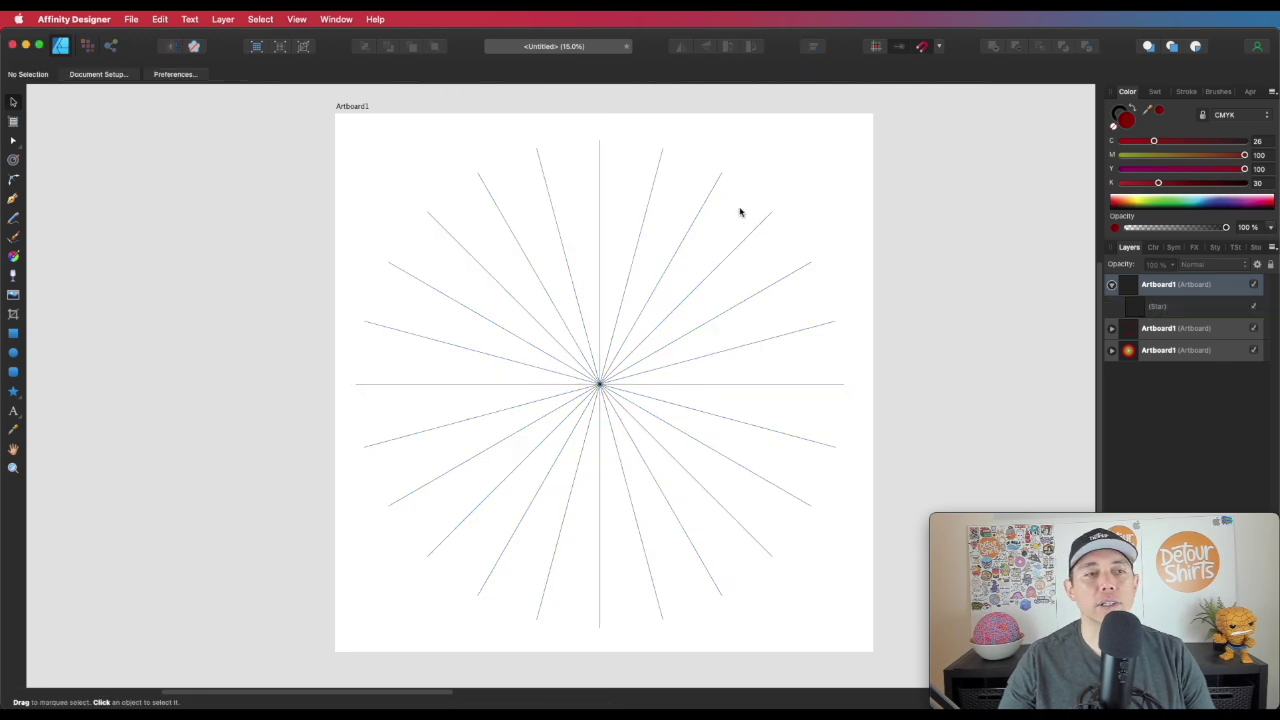
Set the radiating star's stroke to a solid black with M and K at 100, and deselect it
click(600, 235)
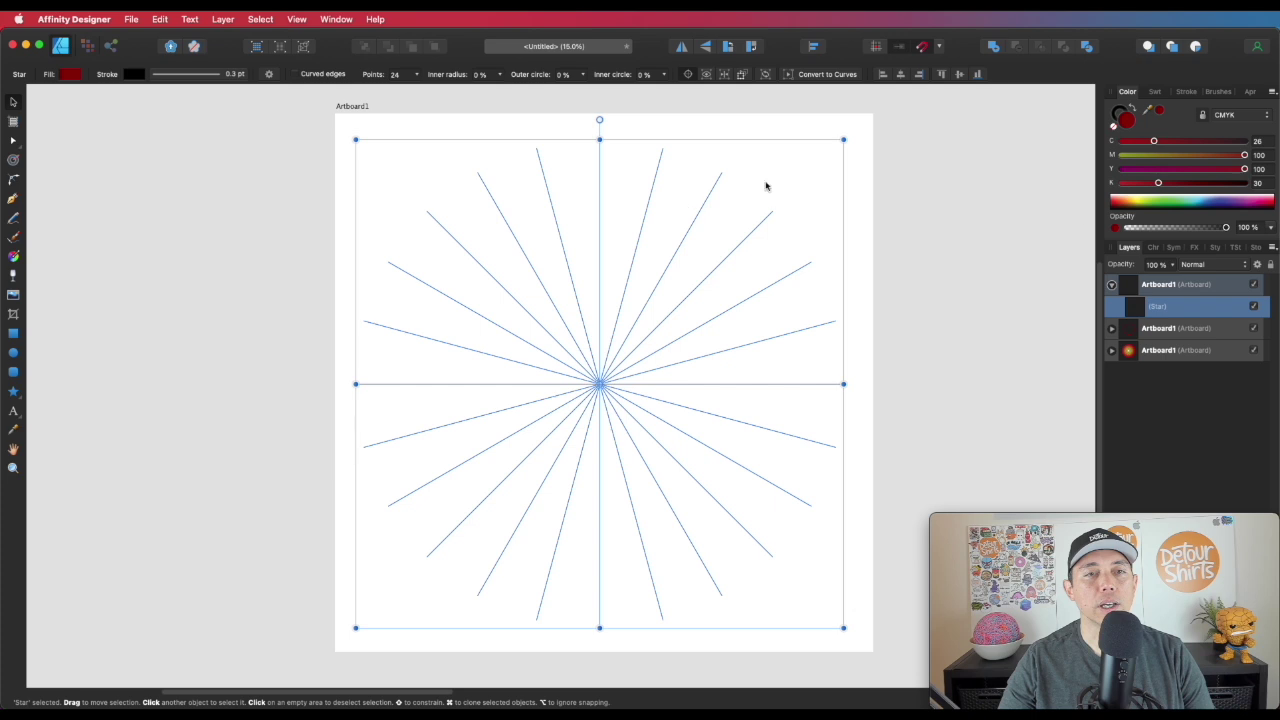
click(1120, 110)
click(1116, 127)
click(899, 190)
click(660, 286)
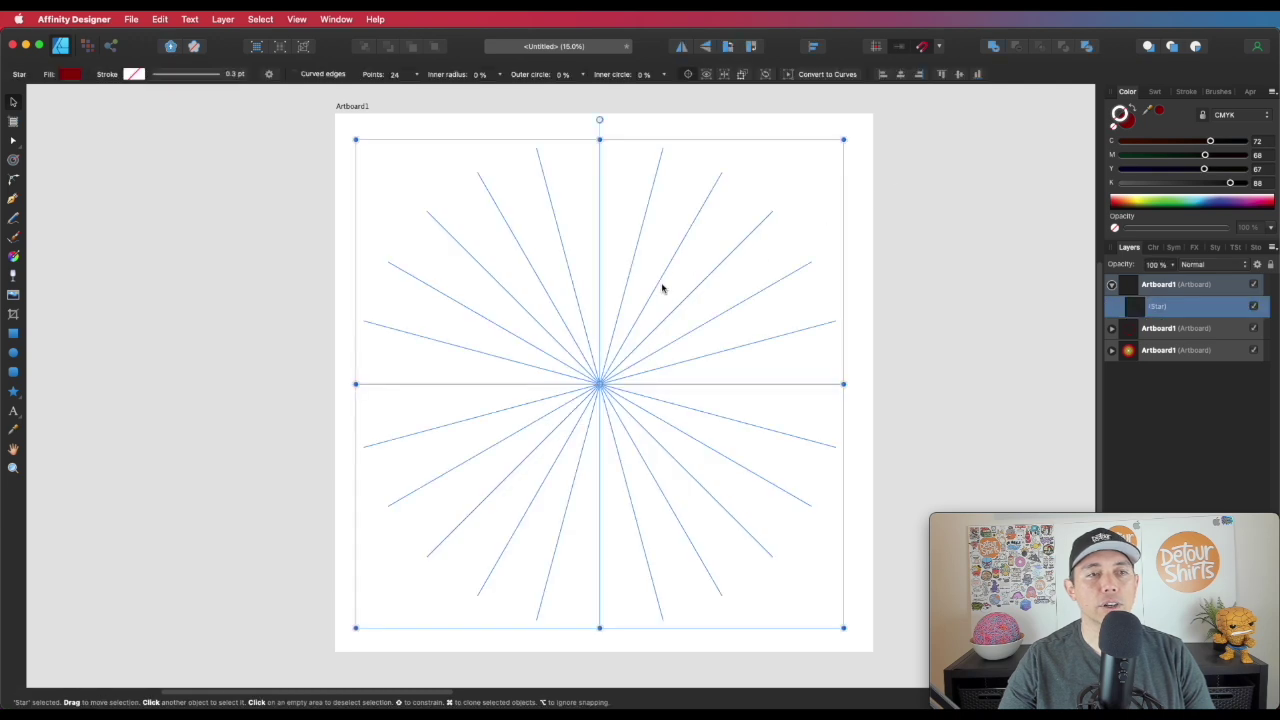
click(1246, 184)
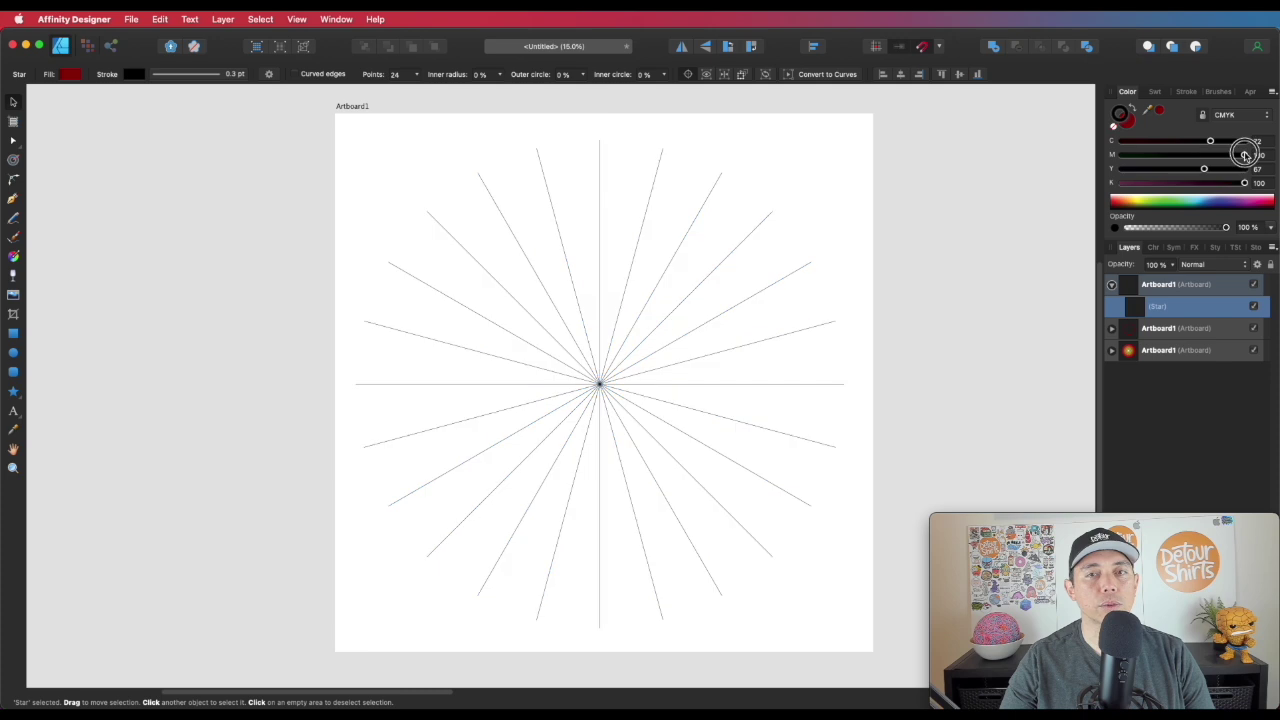
click(875, 196)
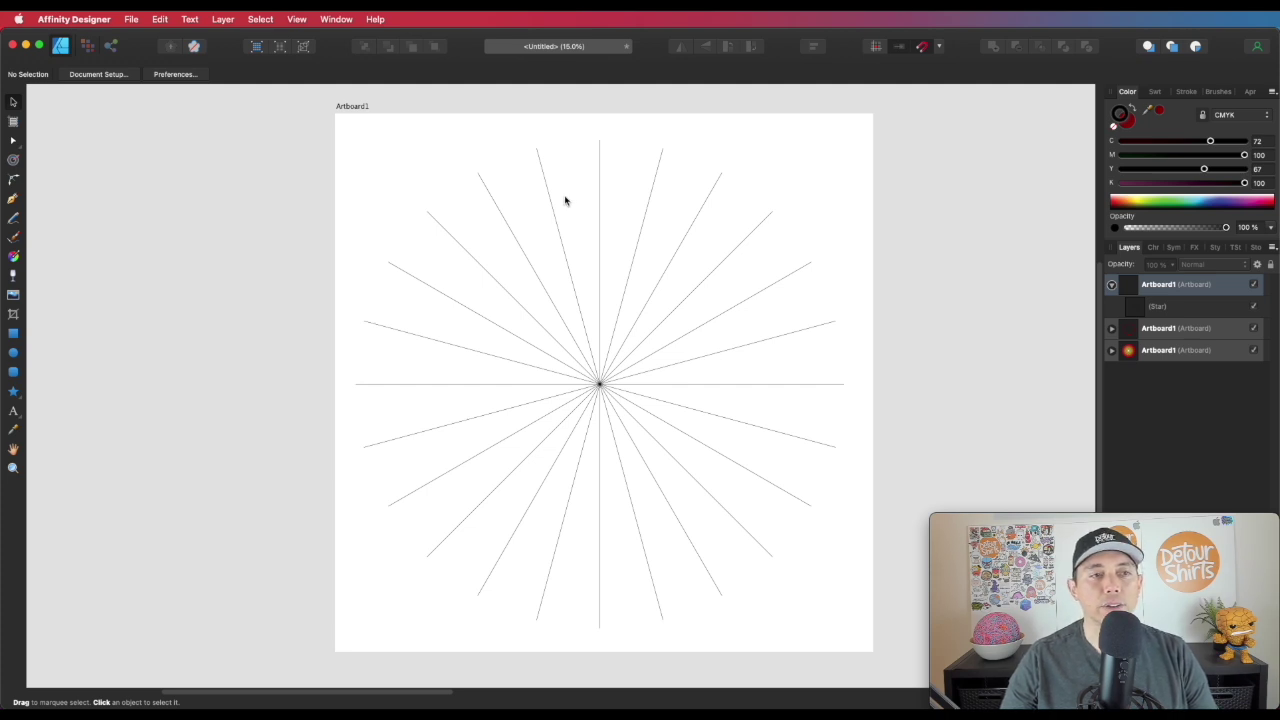
Draw a small rectangle near the upper end of the vertical guide line, with its right edge on that line
key(super+equal)
key(super+equal)
key(super+equal)
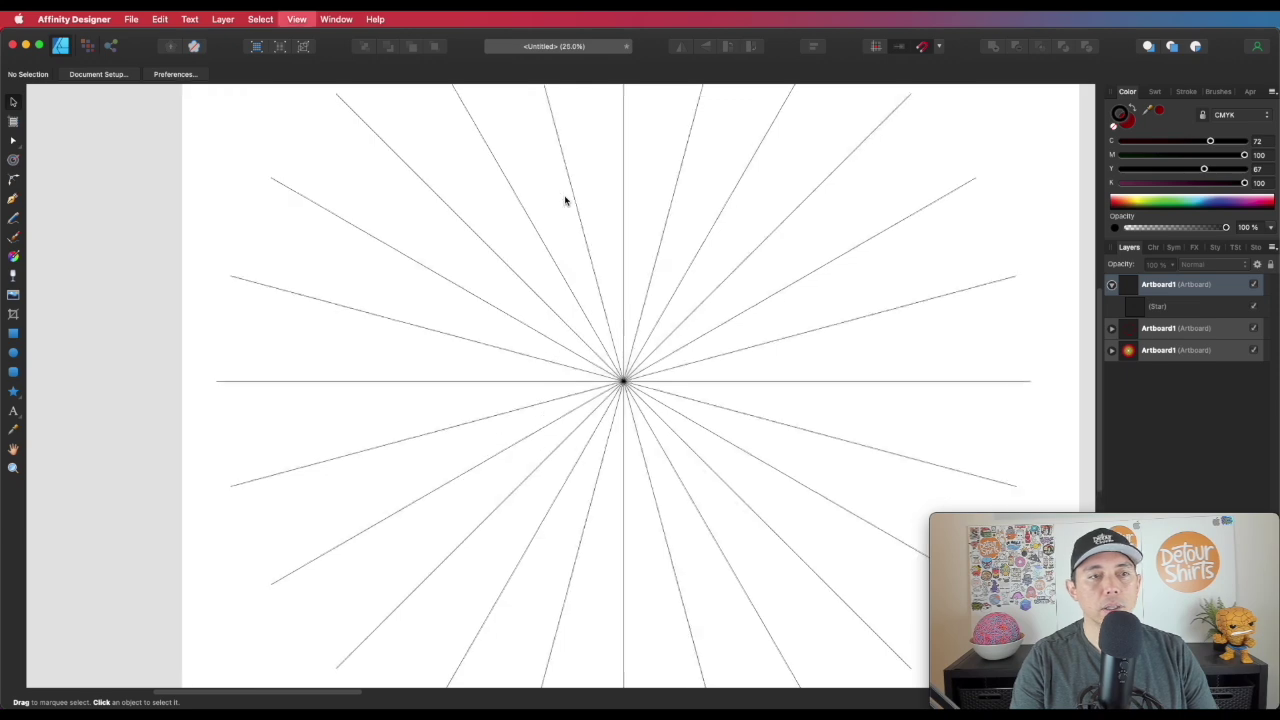
scroll(564, 200, up, 10)
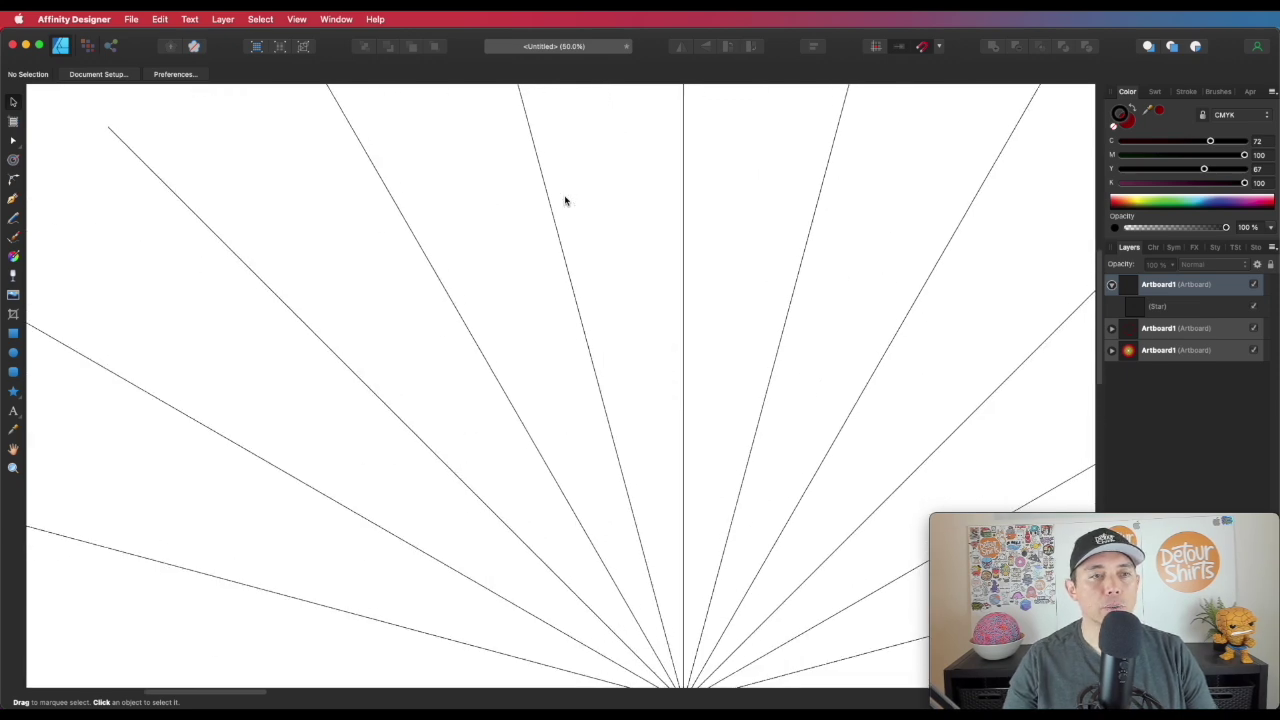
scroll(564, 201, down, 3)
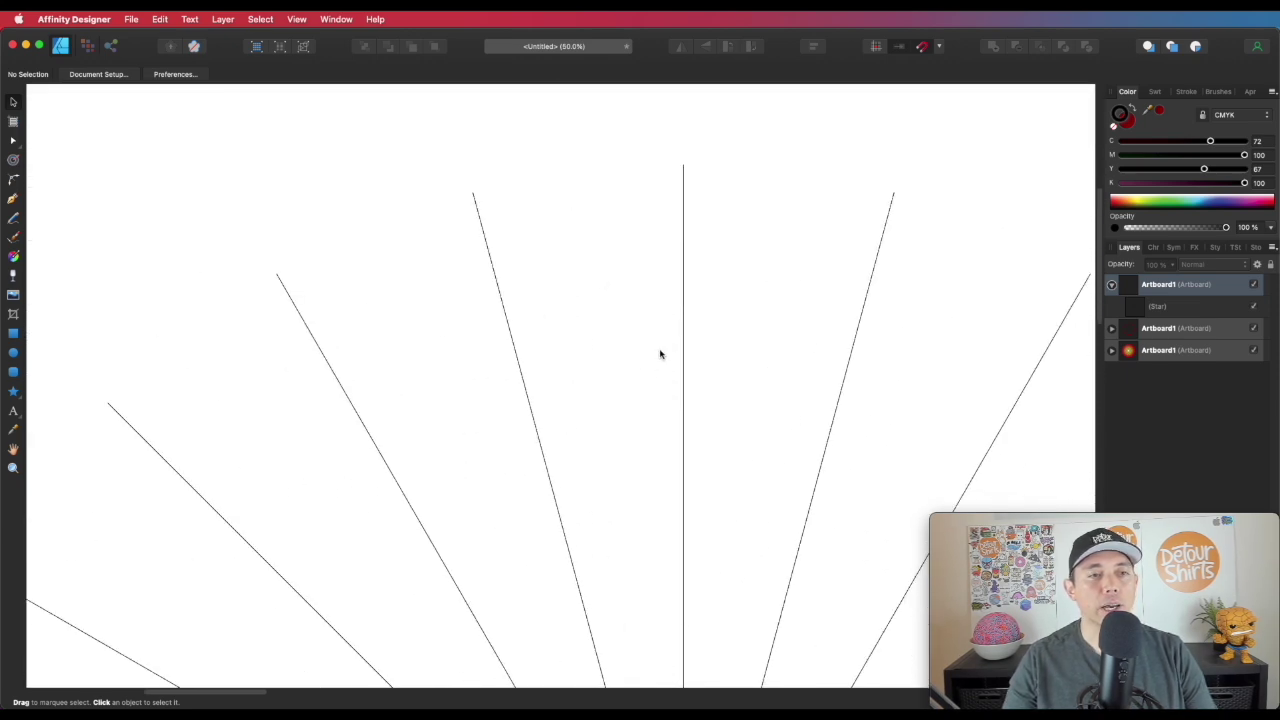
click(13, 333)
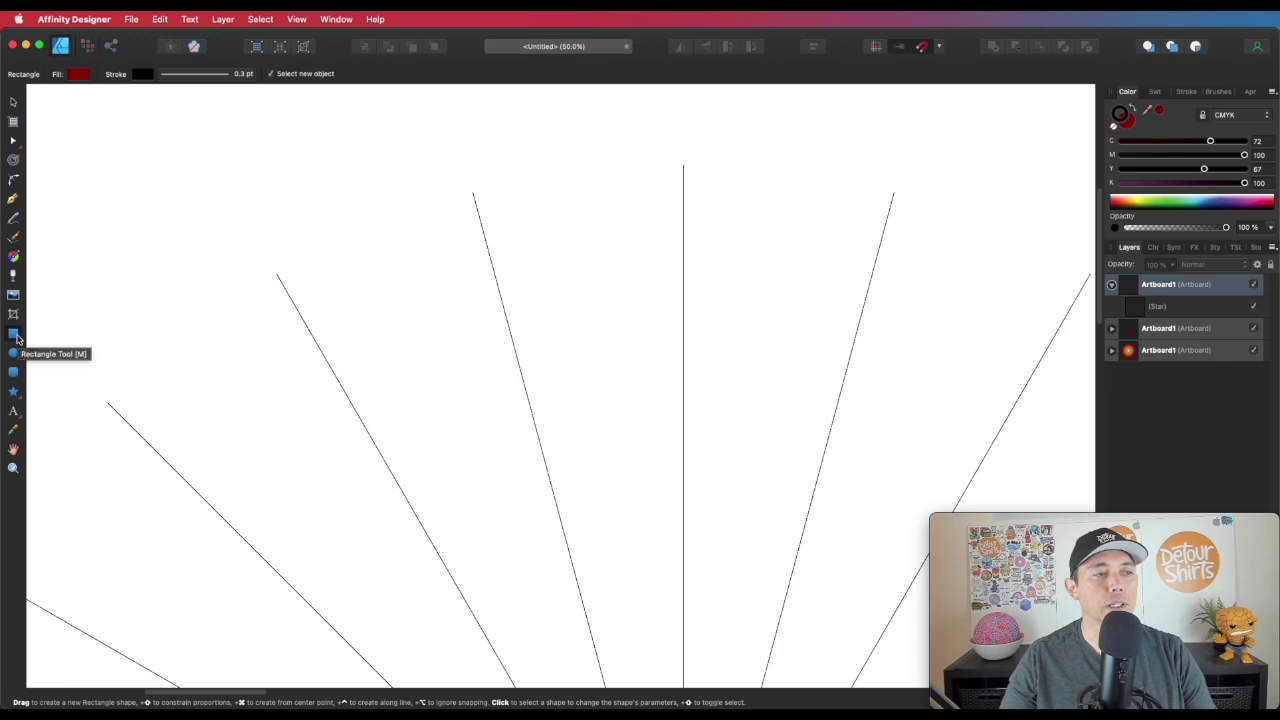
drag(596, 285, 684, 355)
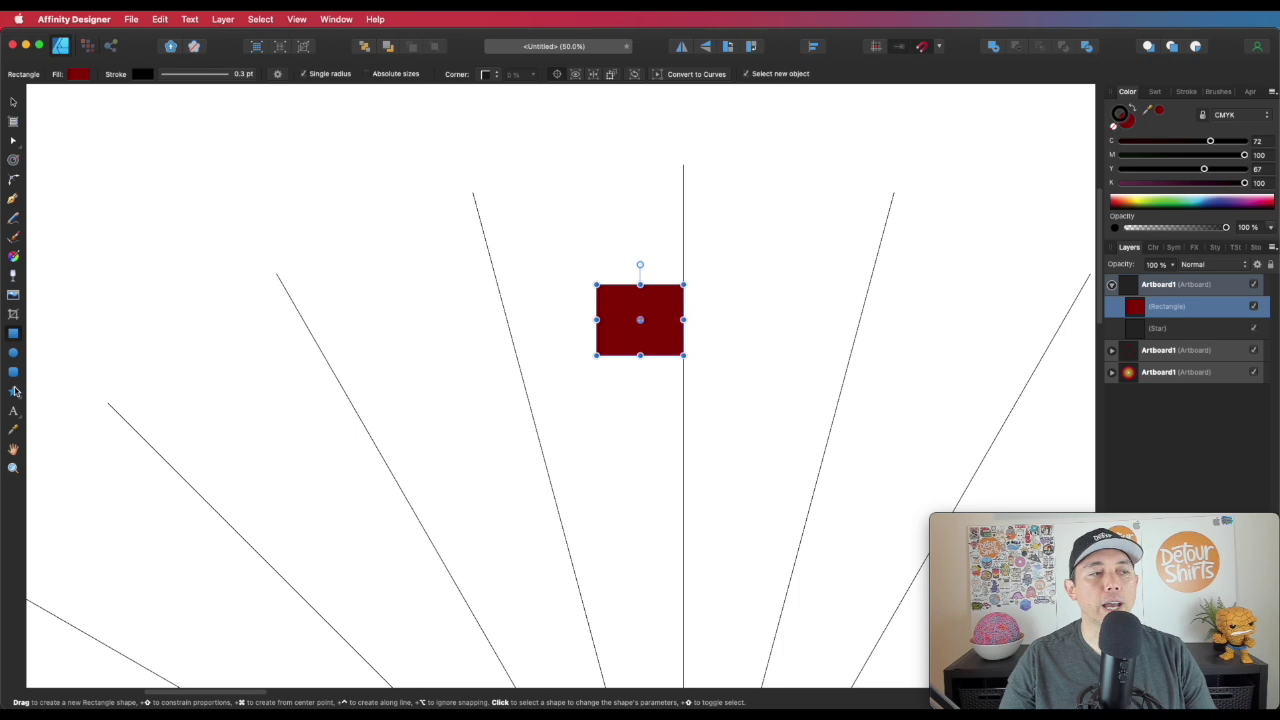
Apply a linear gradient fill to the rectangle, running from dark red at its right edge to near black at its left
click(13, 256)
drag(677, 320, 614, 321)
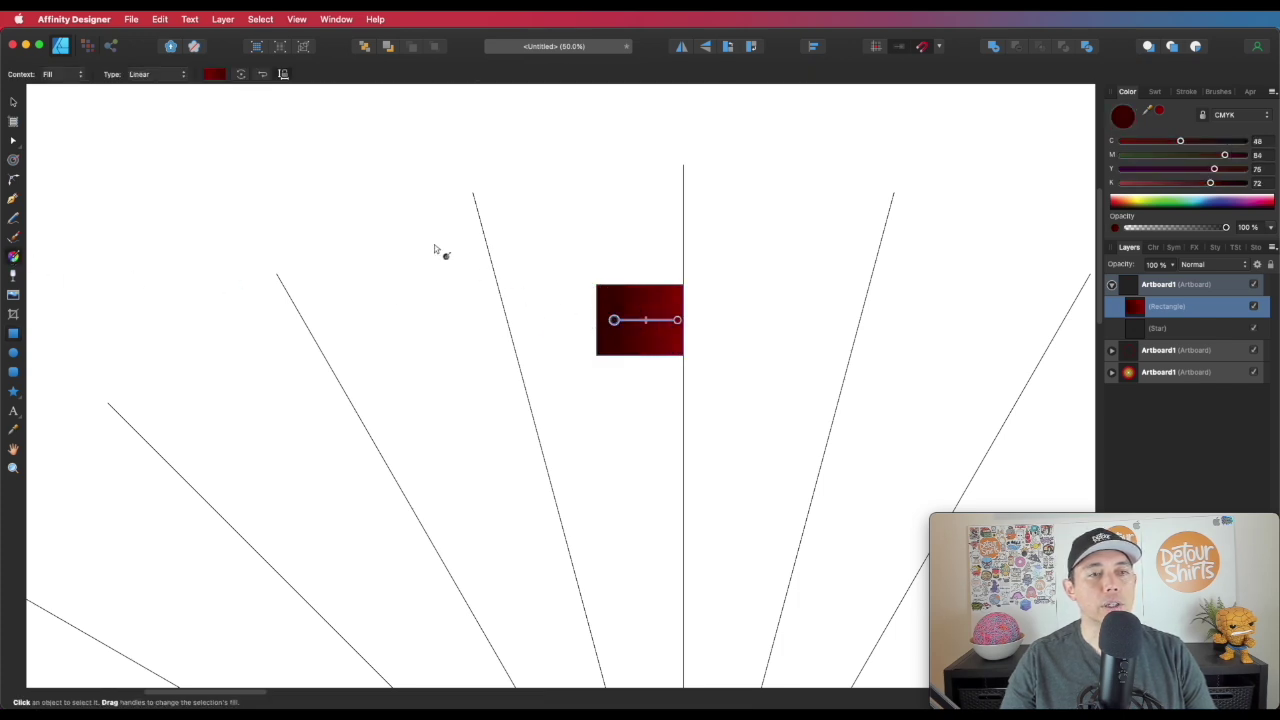
click(13, 102)
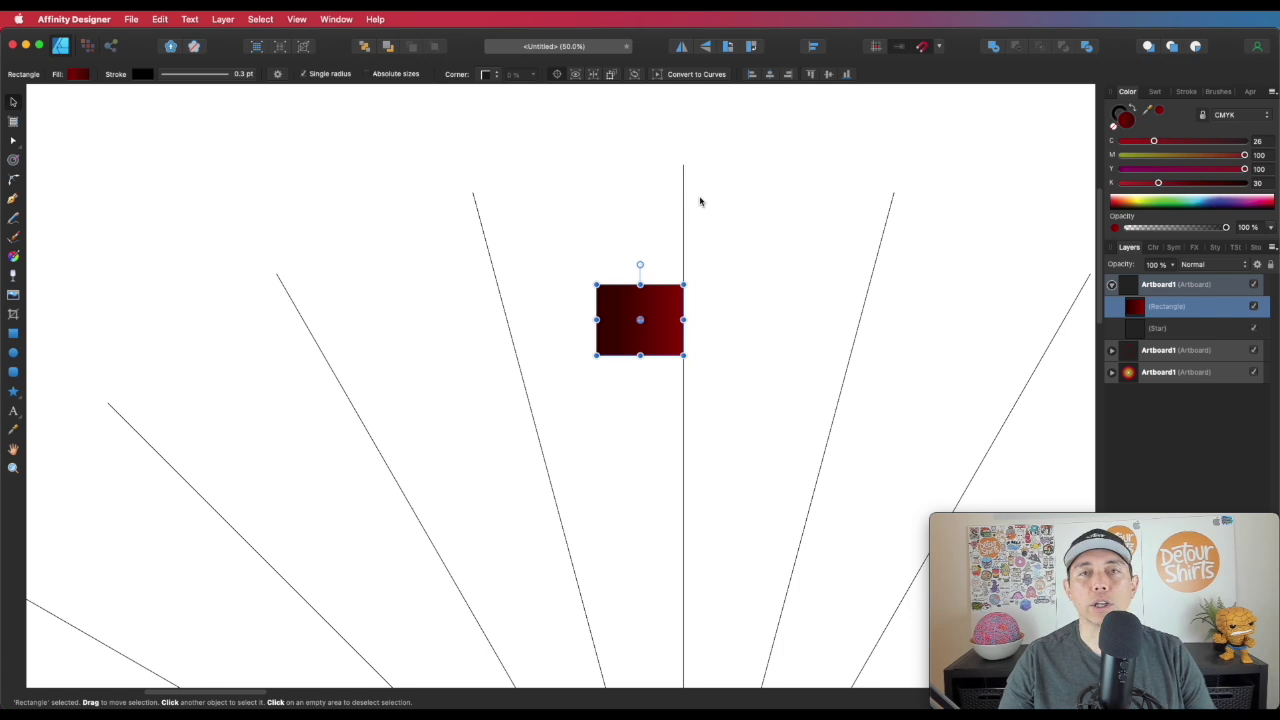
click(634, 201)
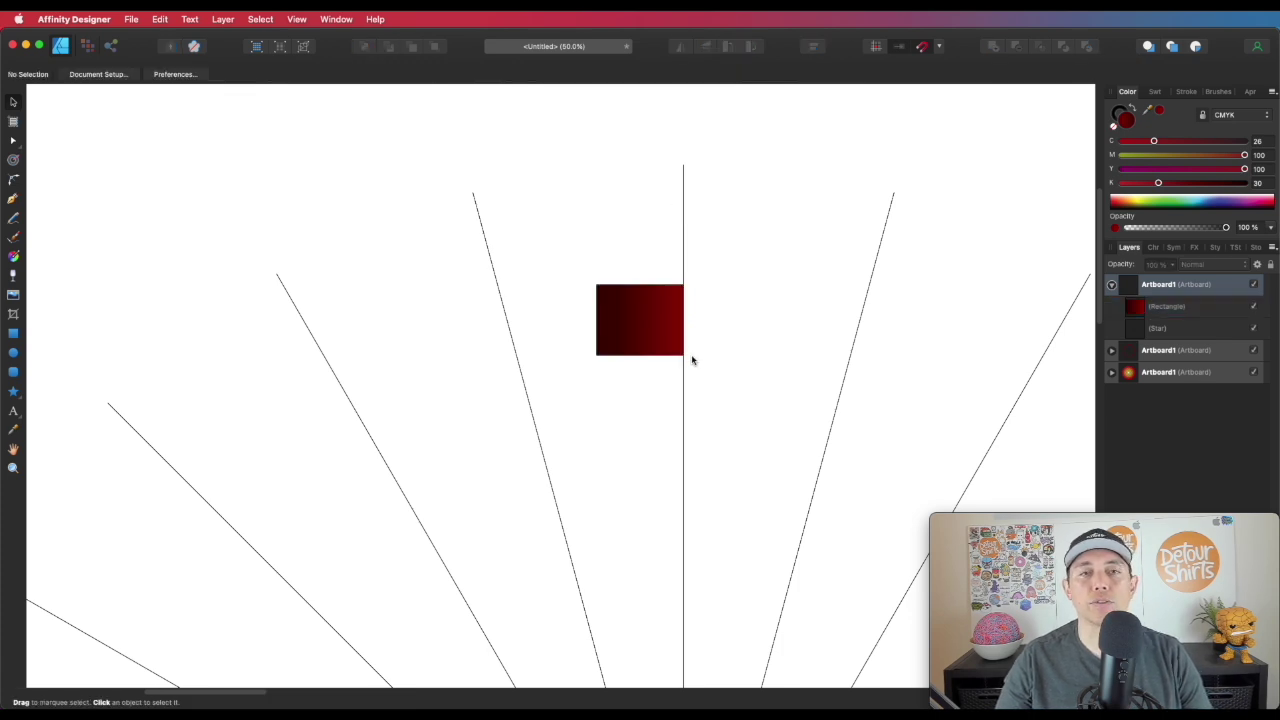
Create a symbol from the gradient-filled rectangle
click(652, 327)
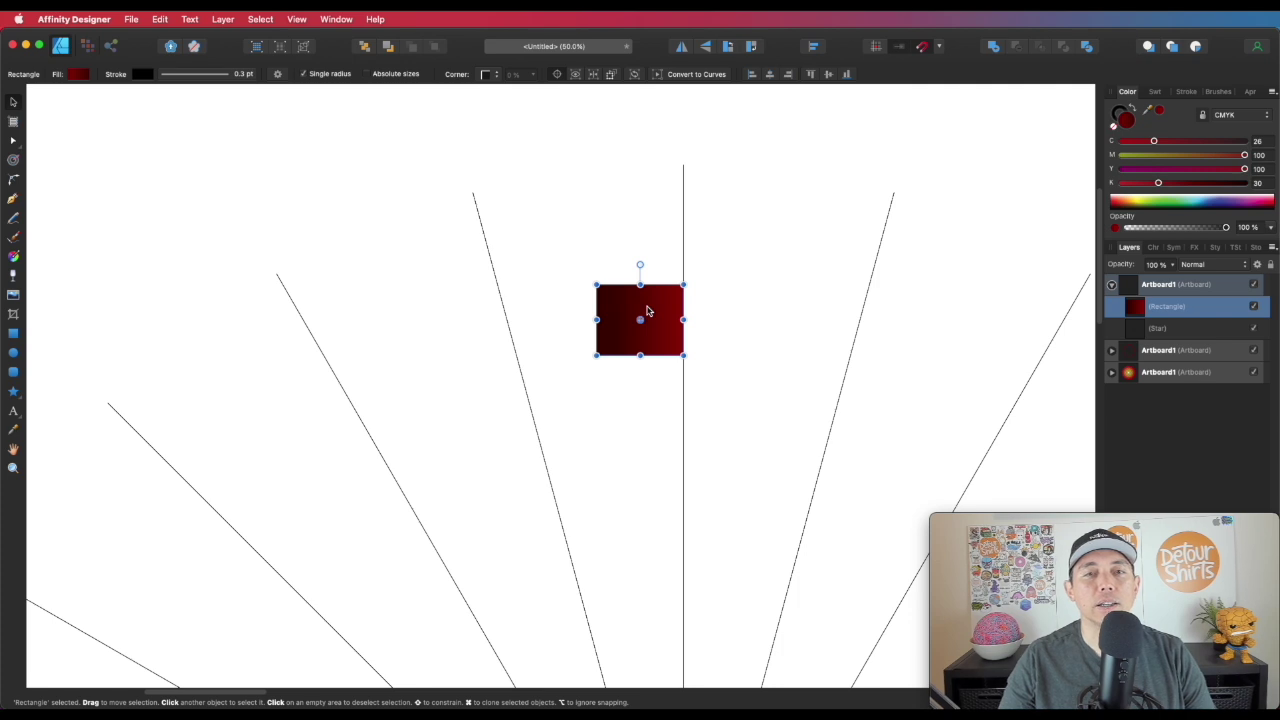
click(1181, 248)
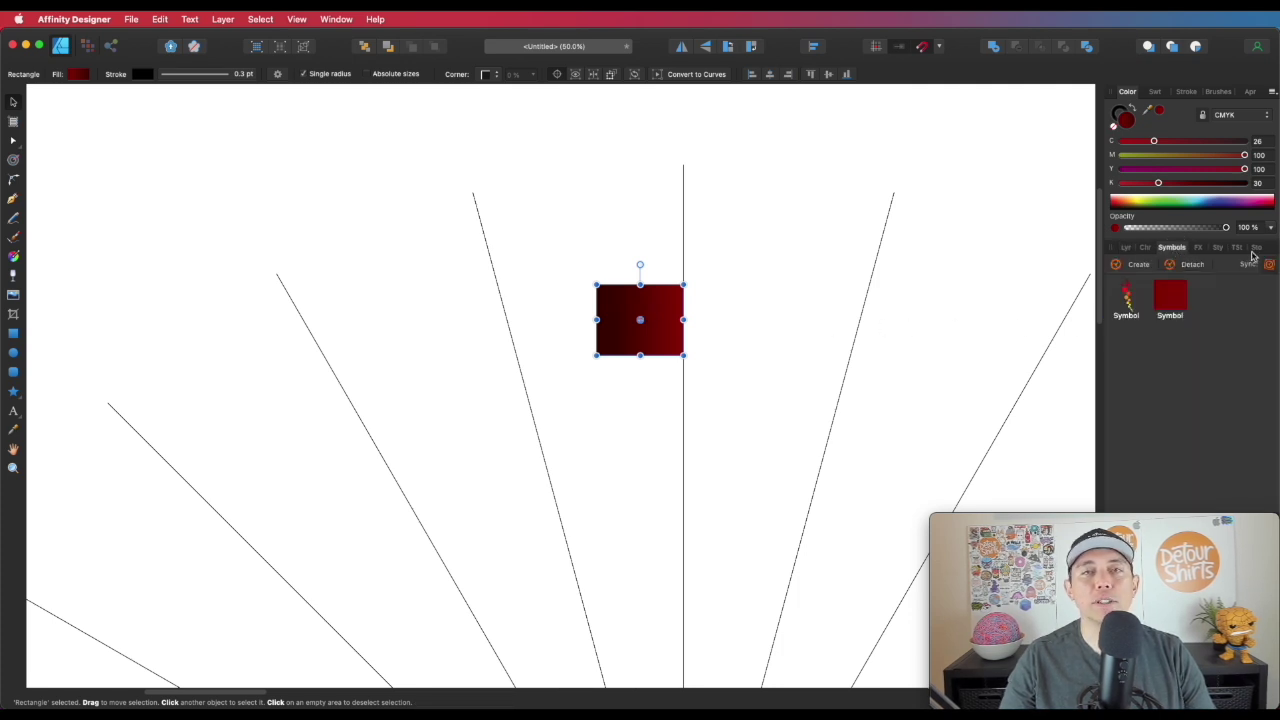
click(295, 19)
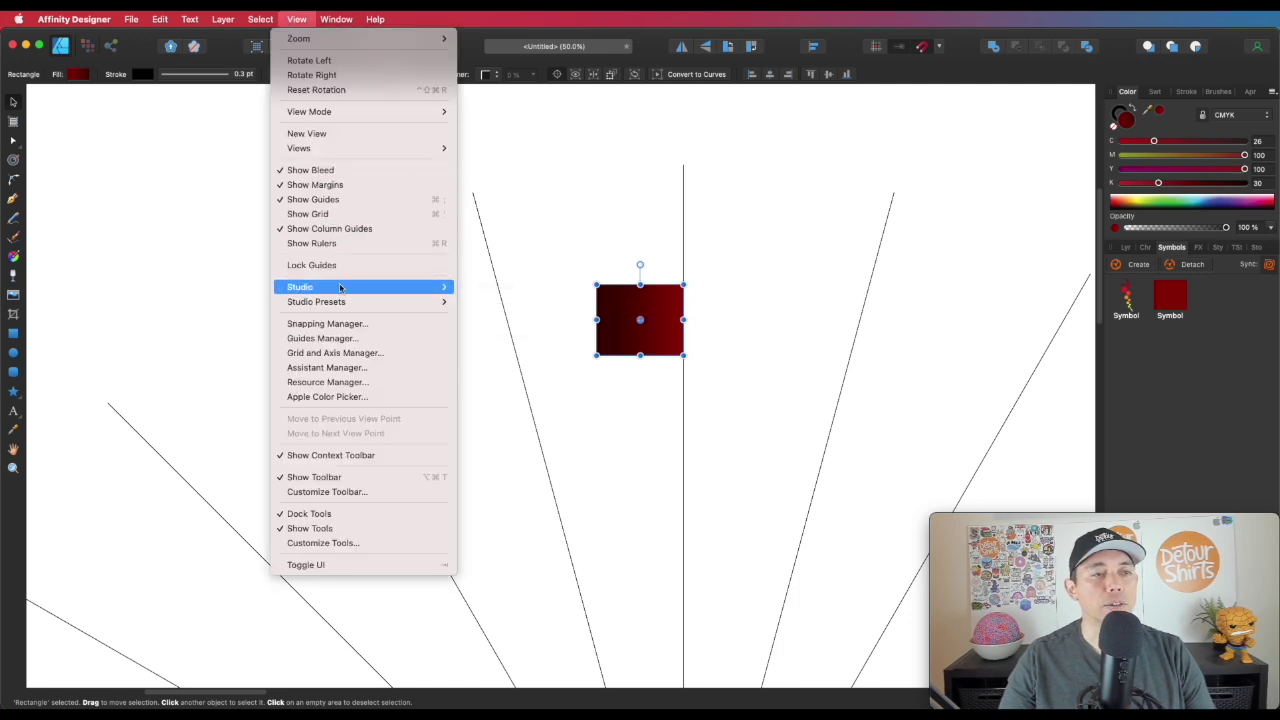
mouse_move(340, 288)
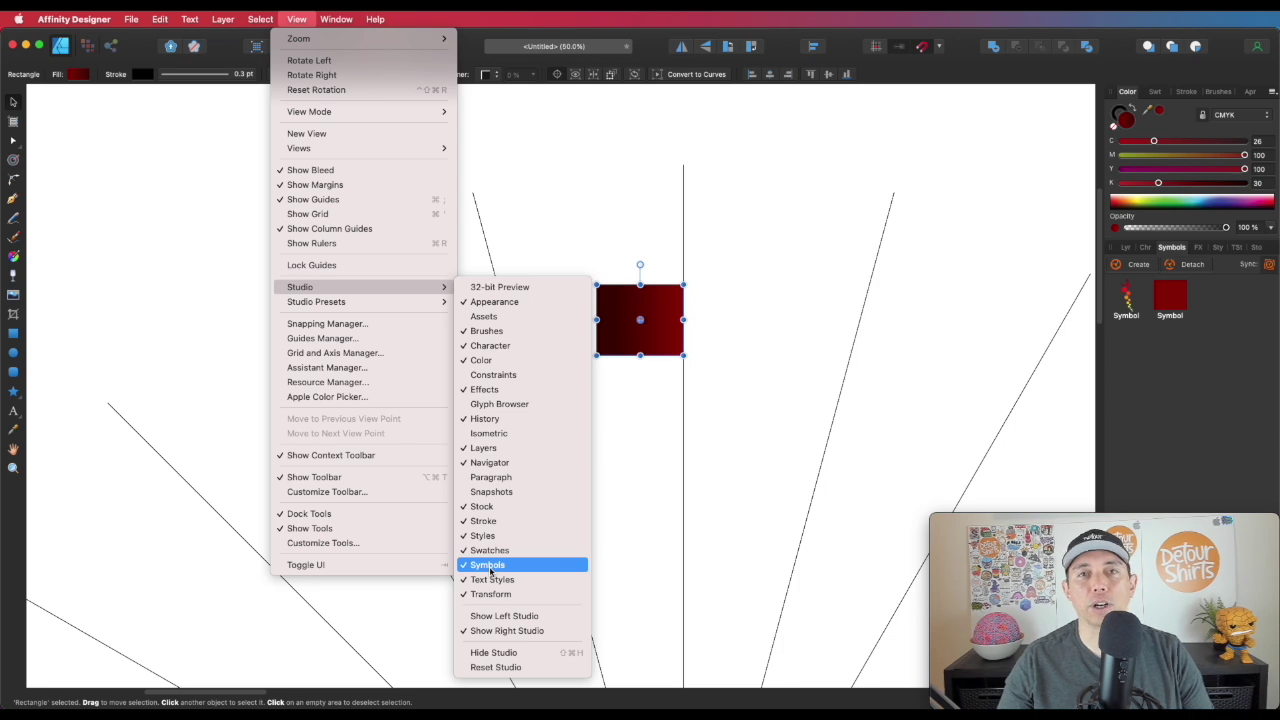
click(664, 470)
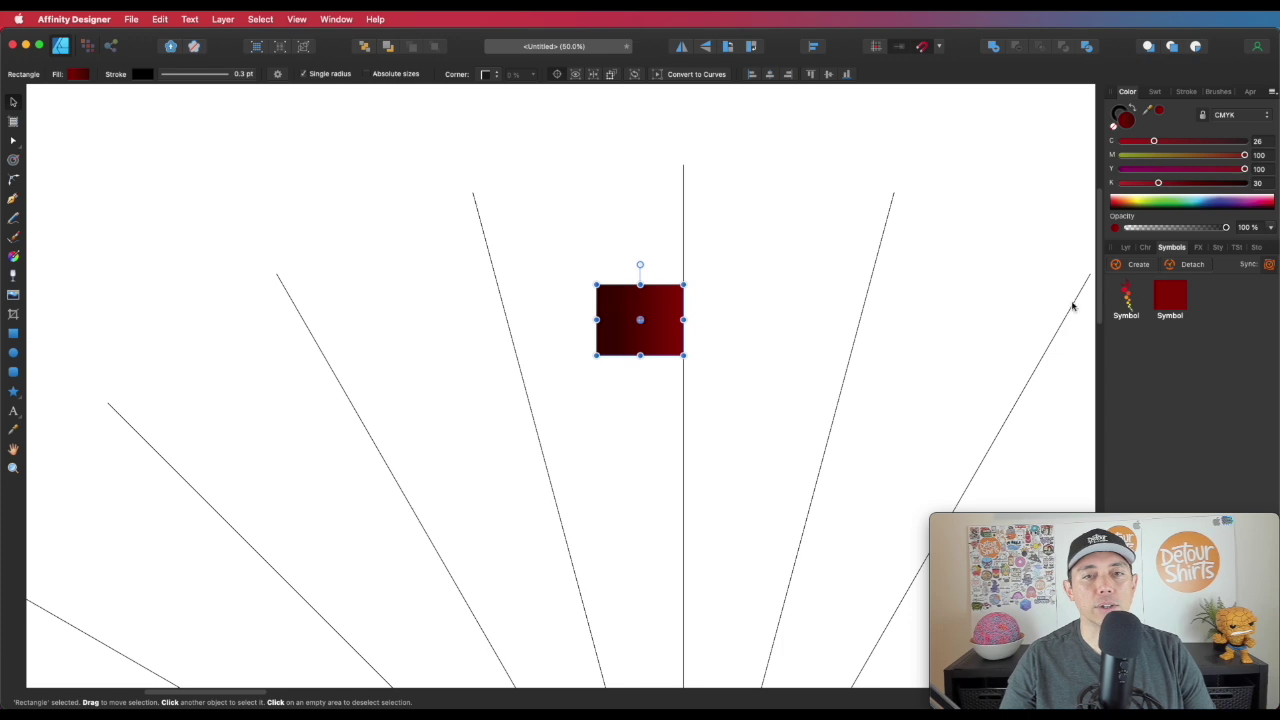
click(1136, 266)
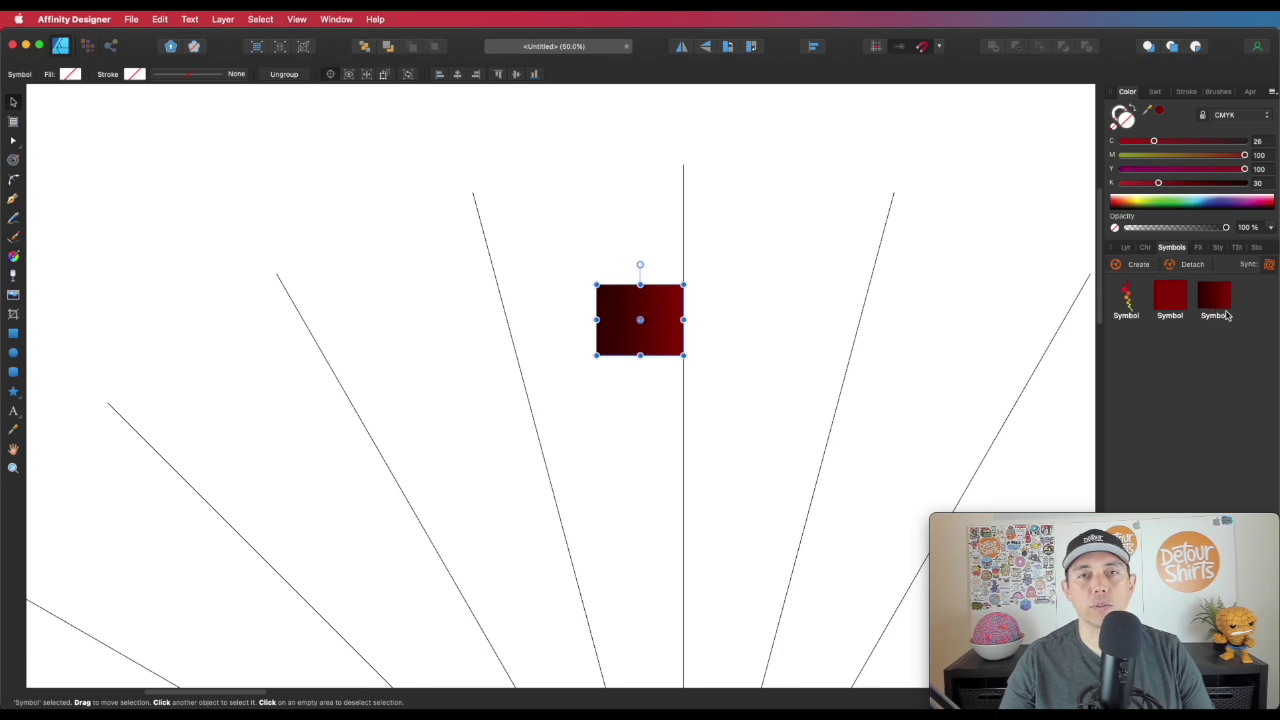
Duplicate the gradient rectangle symbol, flip the copy horizontally, and snap it against the vertical guide line beside the original
click(646, 315)
drag(646, 315, 755, 316)
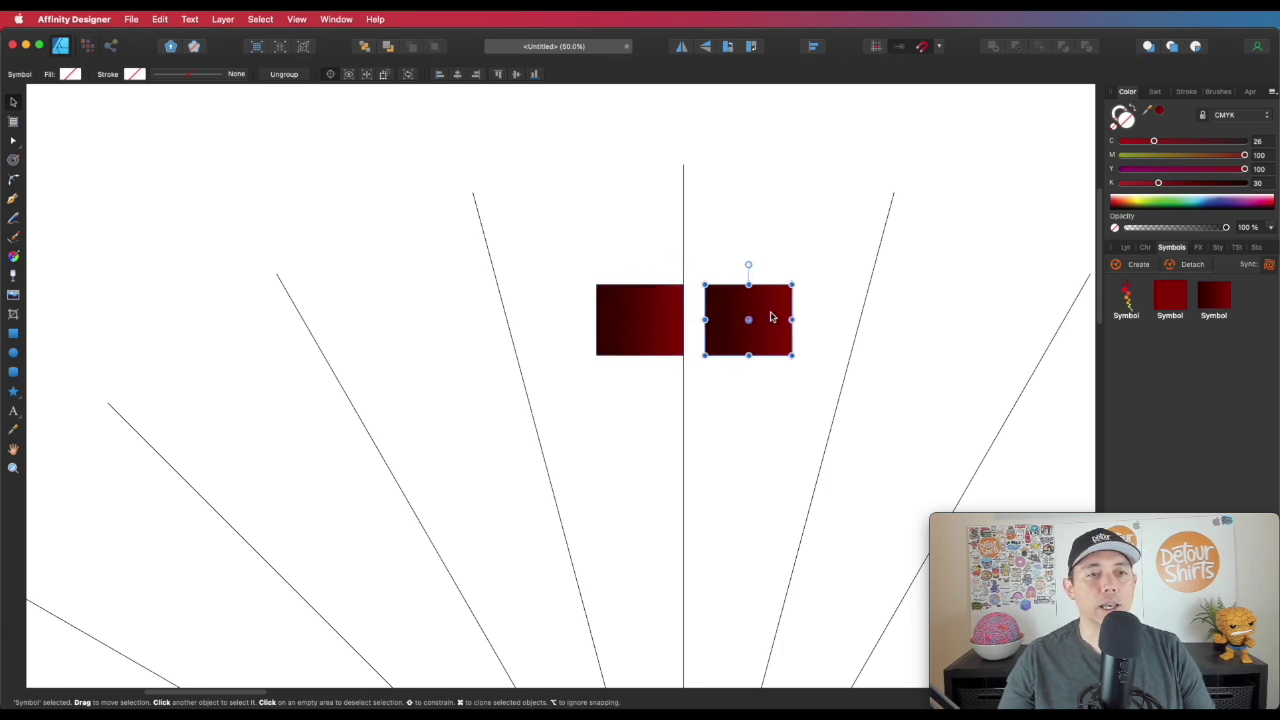
click(681, 48)
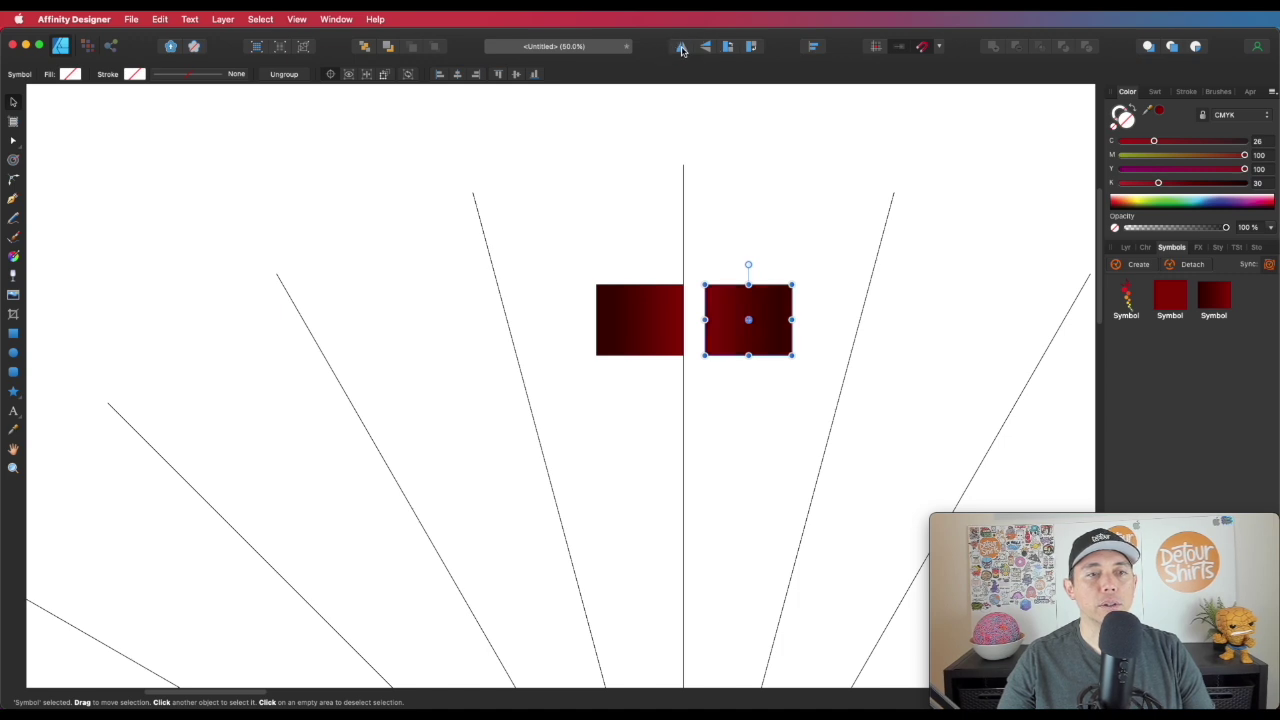
click(761, 305)
drag(761, 305, 739, 304)
click(921, 47)
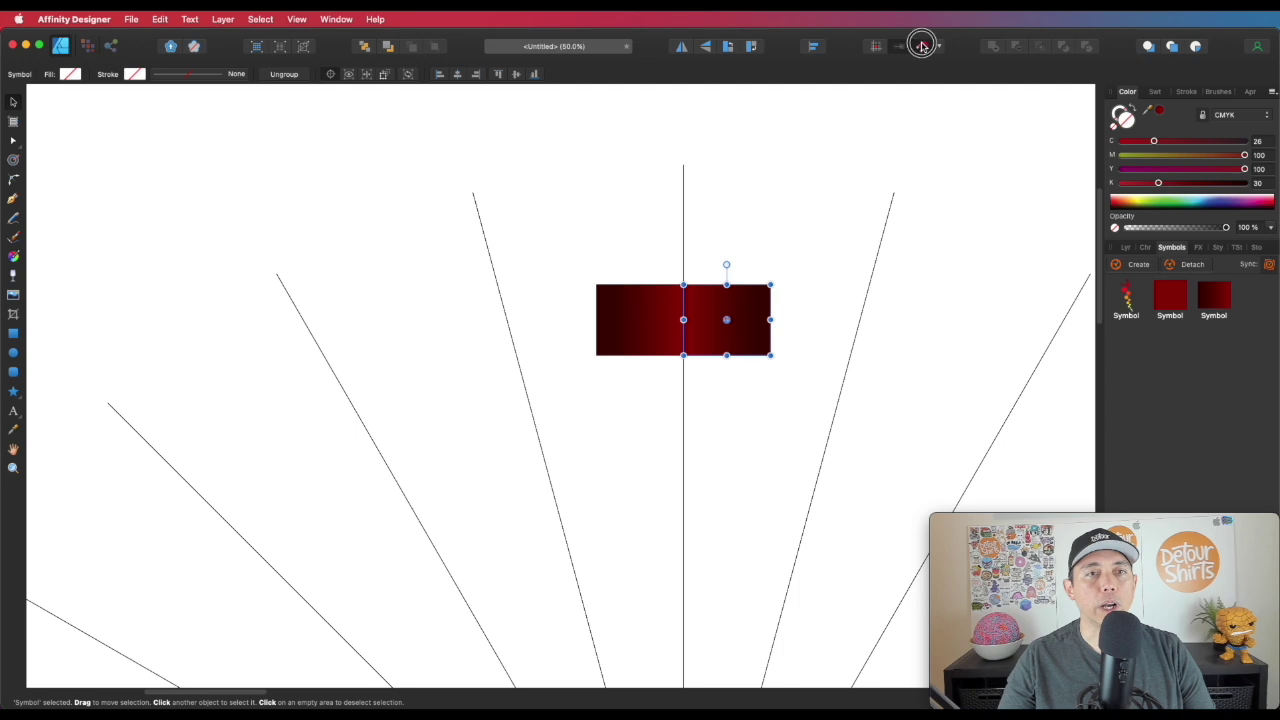
click(938, 48)
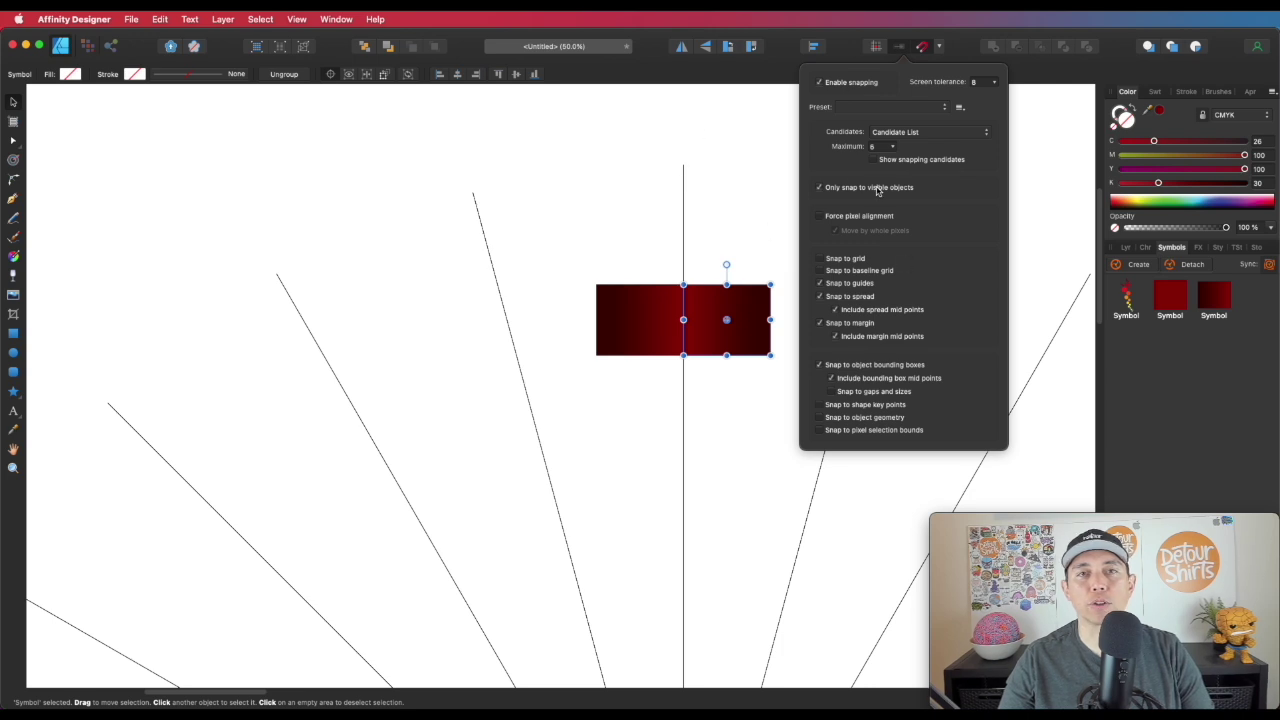
click(936, 48)
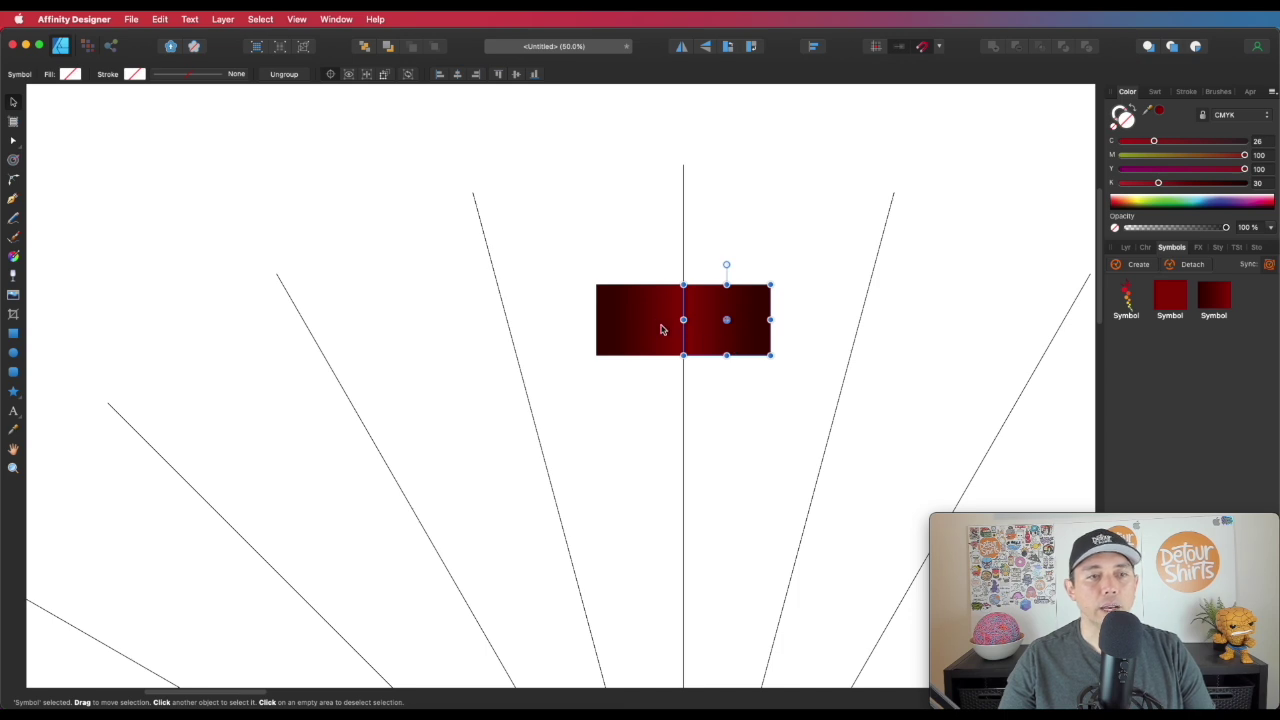
Select both mirrored gradient rectangles on the vertical guide line and group them
click(622, 258)
click(679, 323)
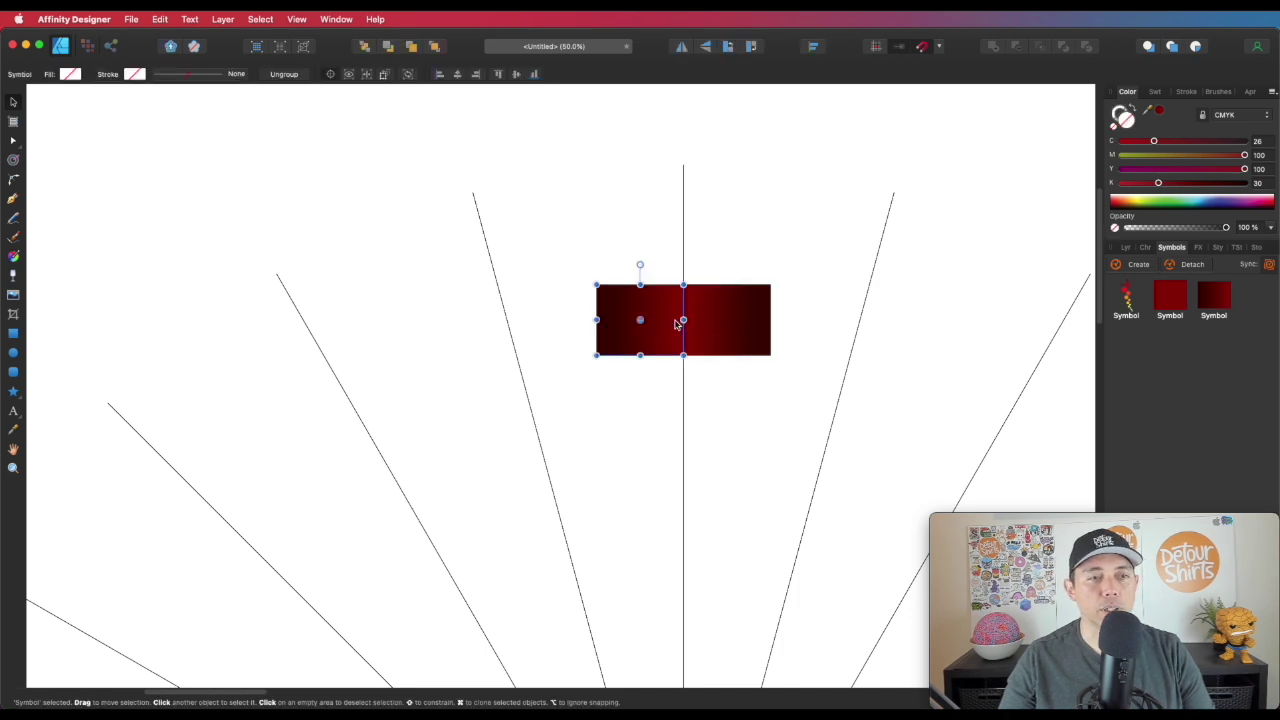
shift+click(725, 322)
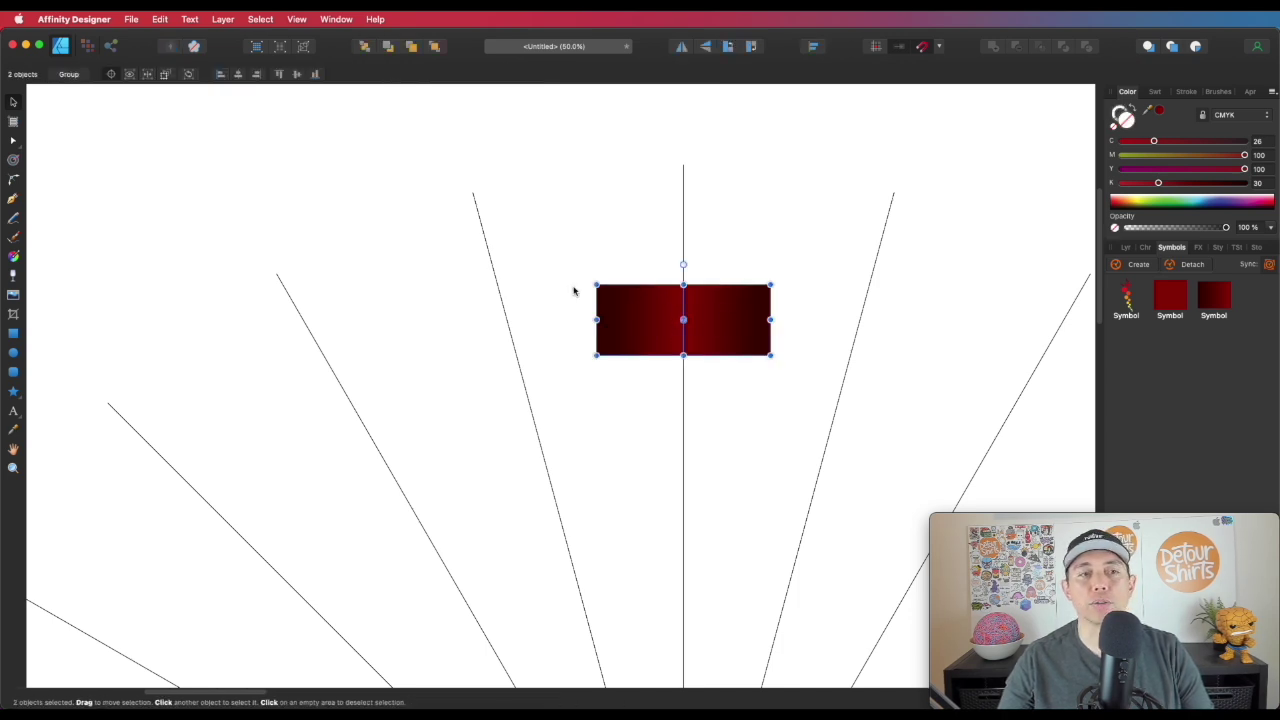
click(599, 220)
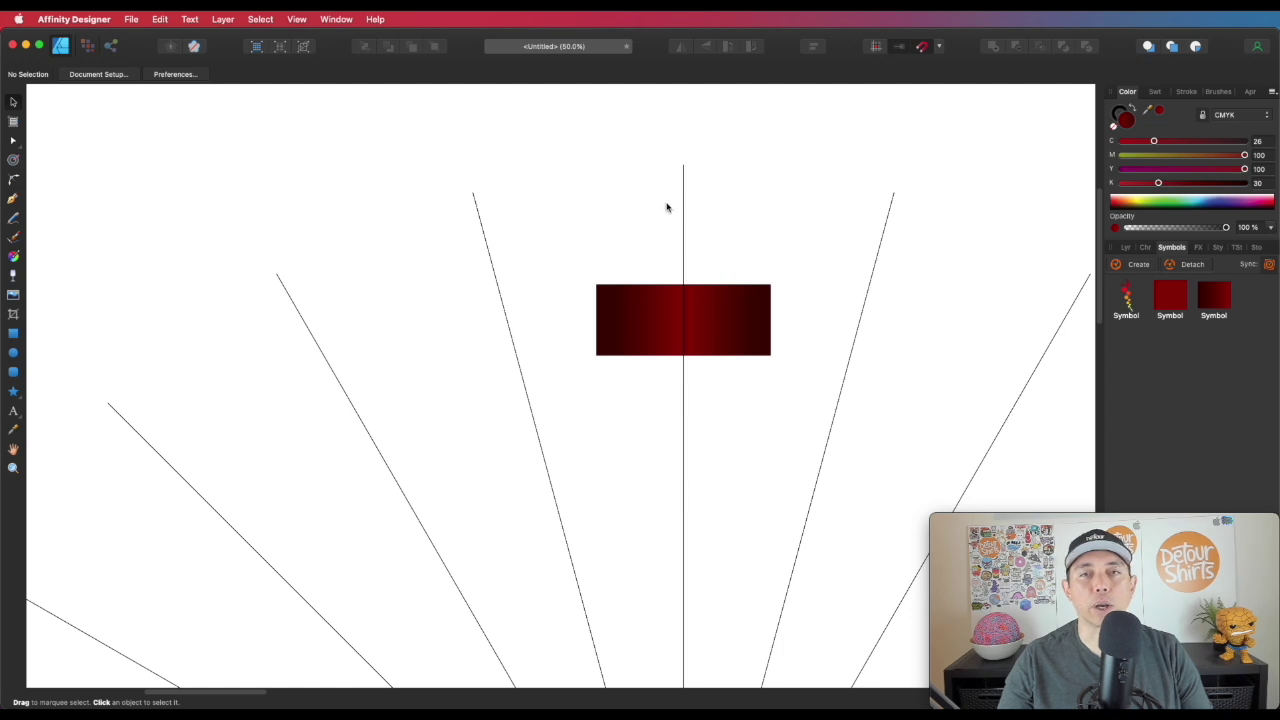
drag(560, 259, 802, 397)
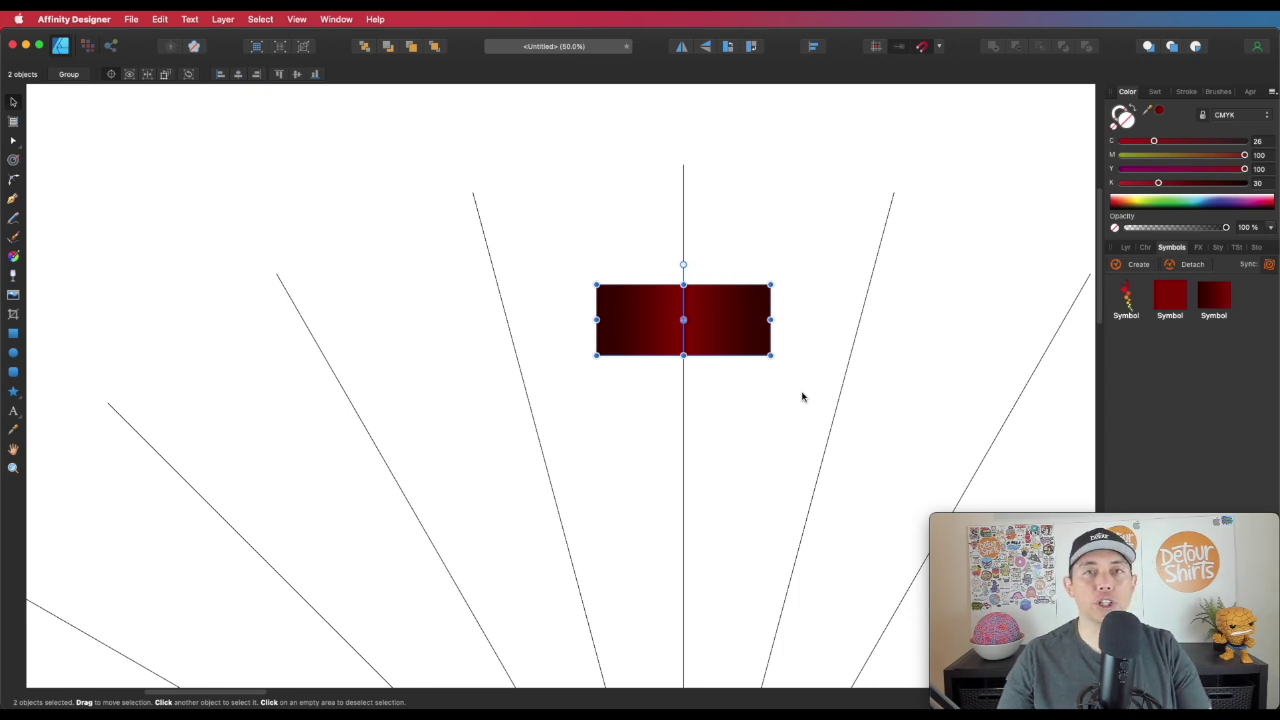
key(super+g)
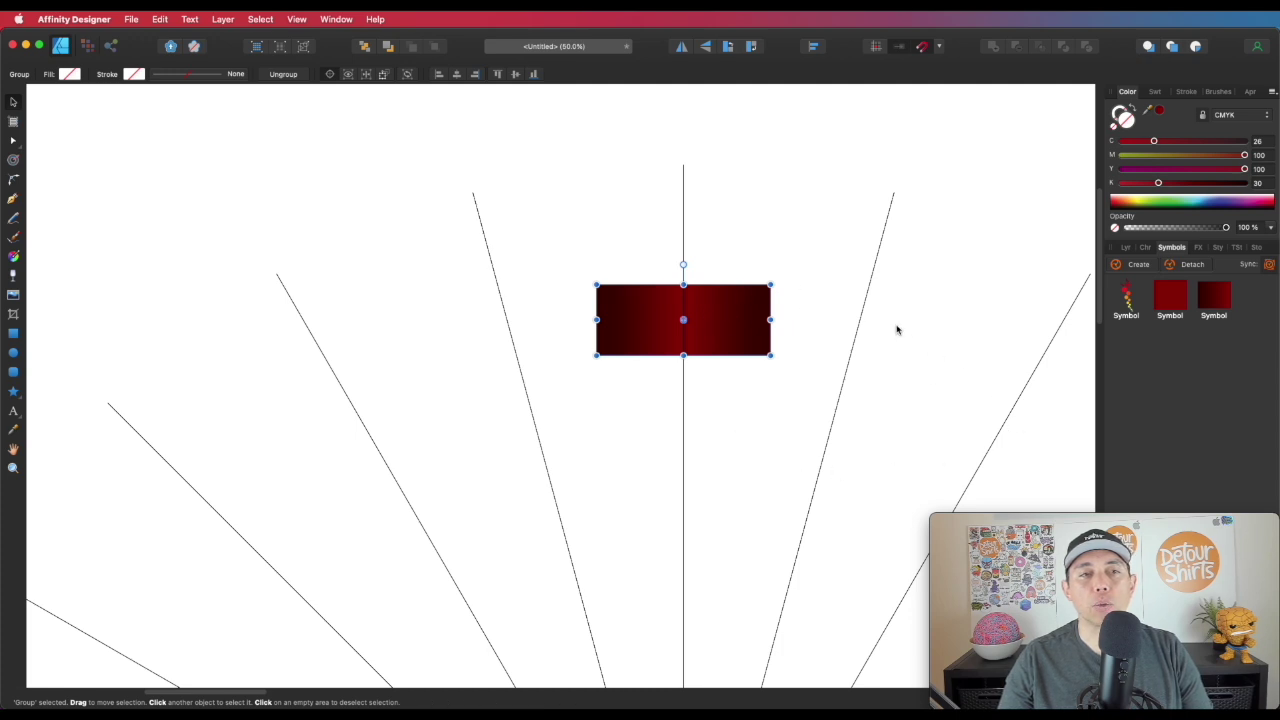
Move the group's transform origin down the vertical line to the point where the guide lines meet
scroll(766, 380, down, 2)
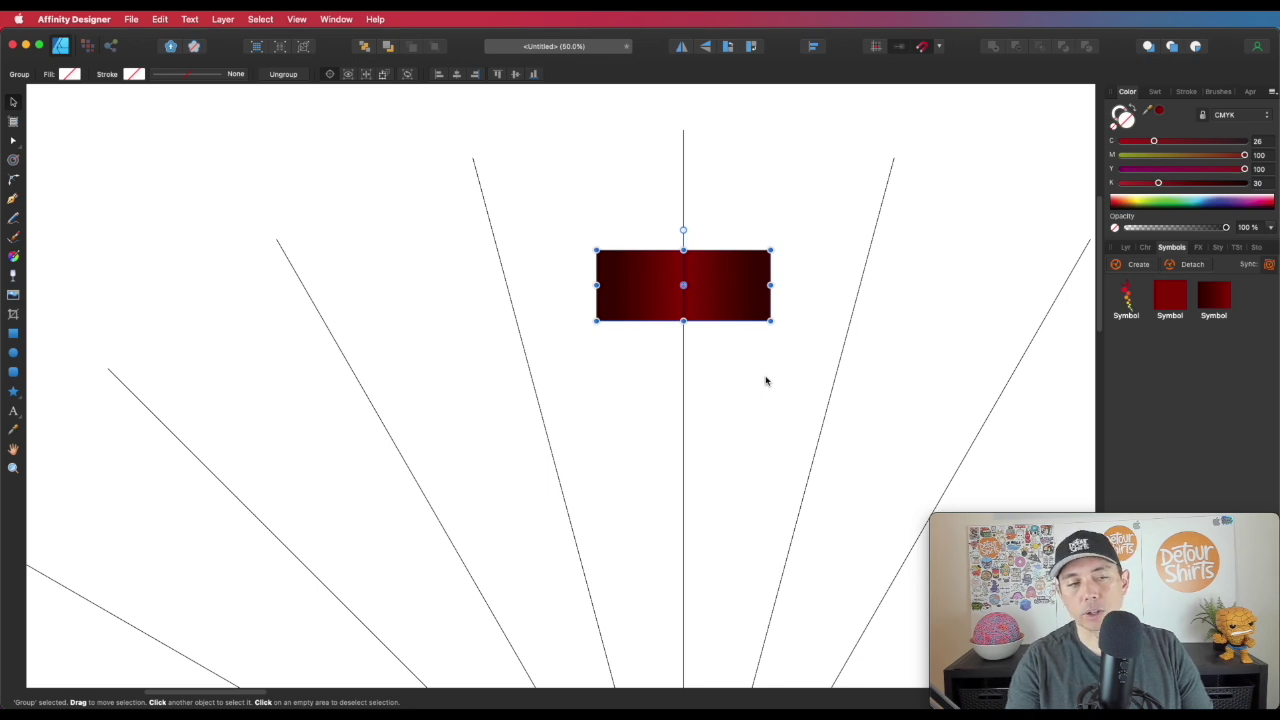
key(super+minus)
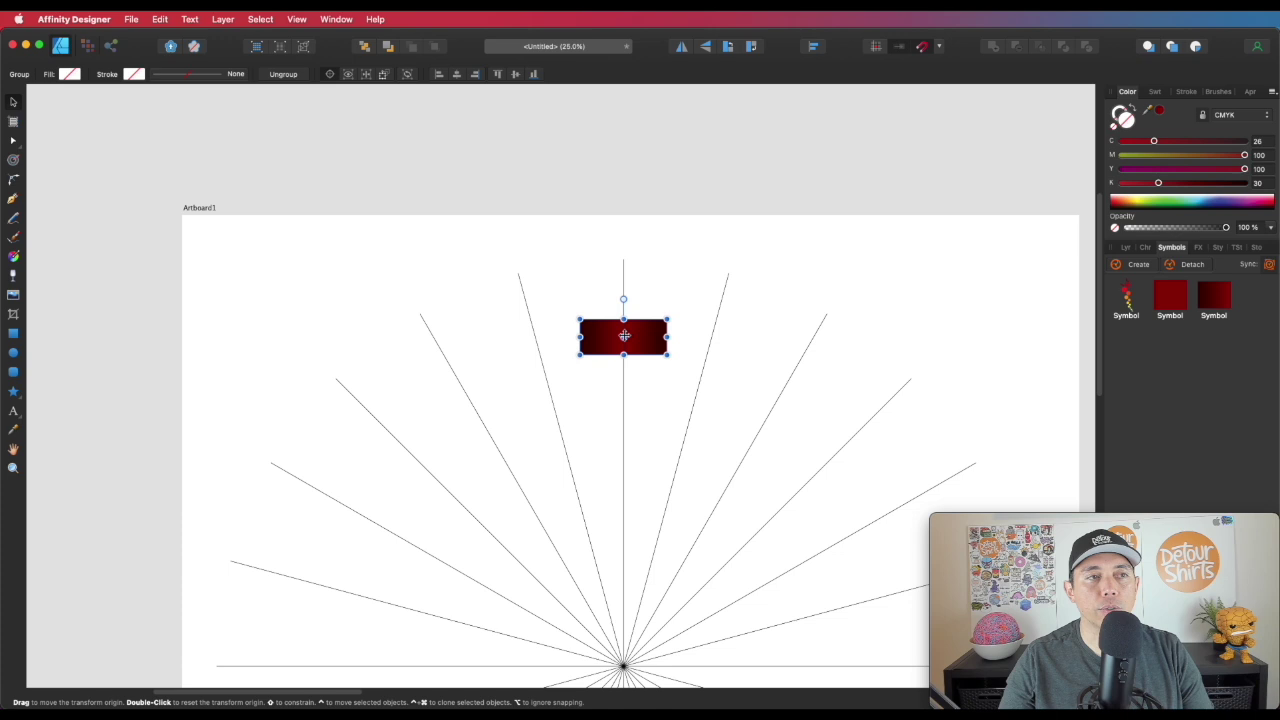
click(329, 77)
click(329, 77)
click(329, 77)
click(329, 77)
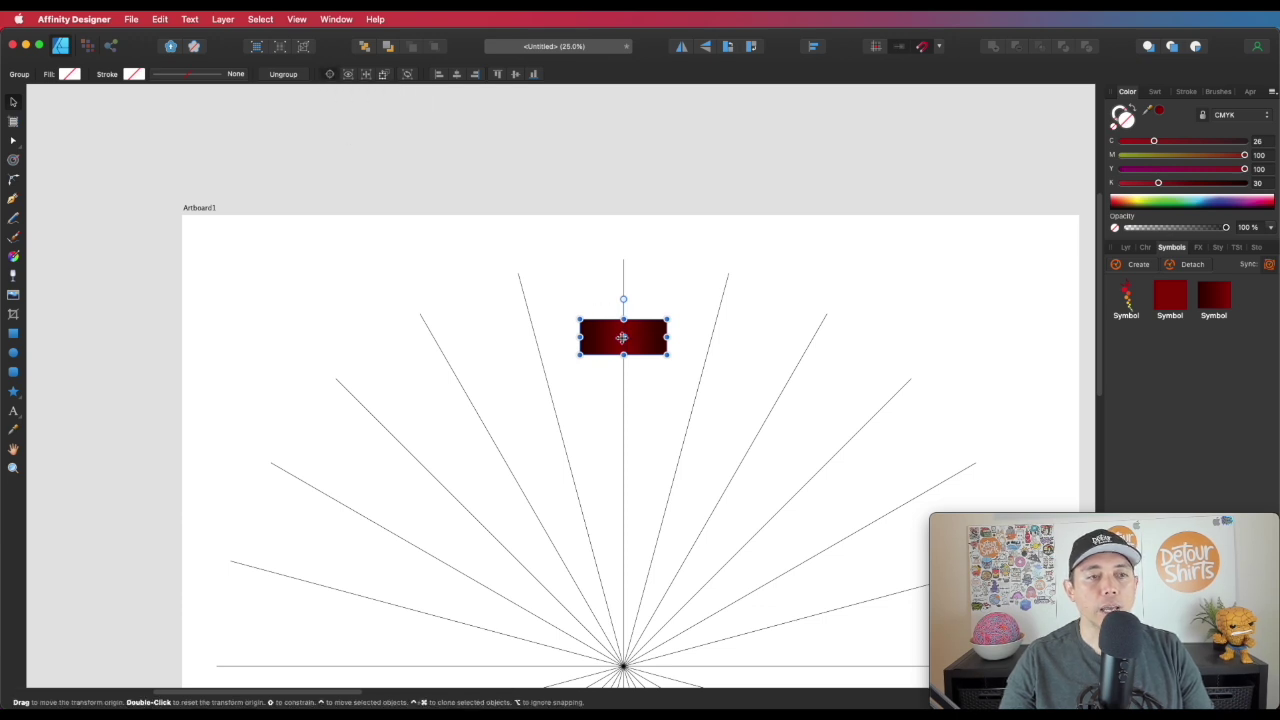
mouse_move(624, 337)
mouse_down()
mouse_move(655, 658)
mouse_move(623, 664)
mouse_up()
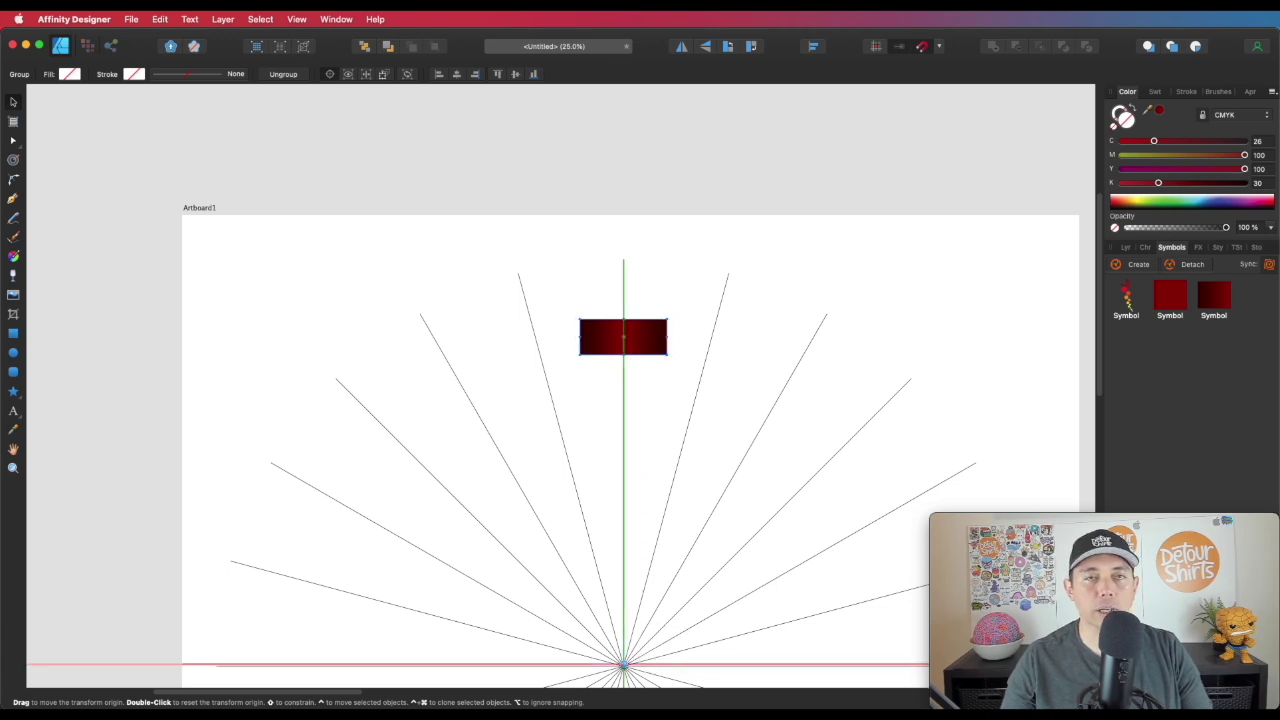
drag(655, 658, 652, 661)
Fine-tune the group's transform origin at close range so it snaps exactly onto the star's centre
scroll(620, 598, down, 3)
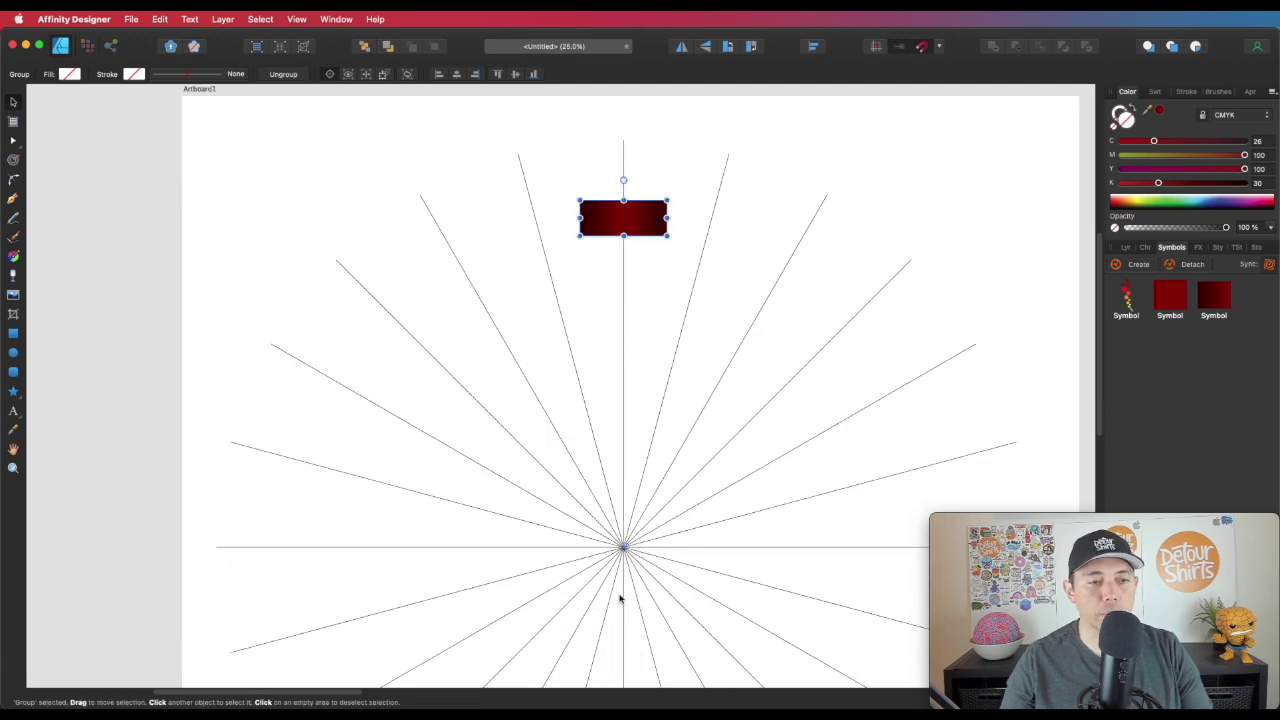
key(super+equal)
scroll(620, 598, down, 10)
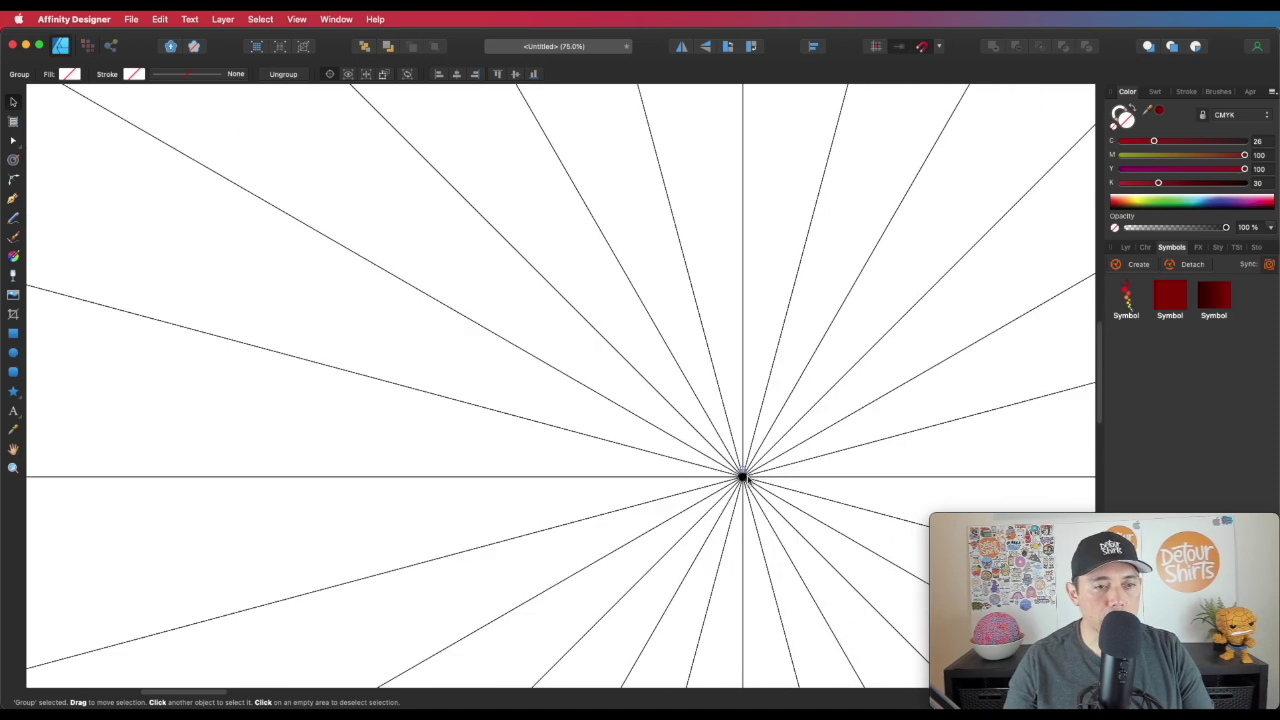
drag(744, 478, 742, 477)
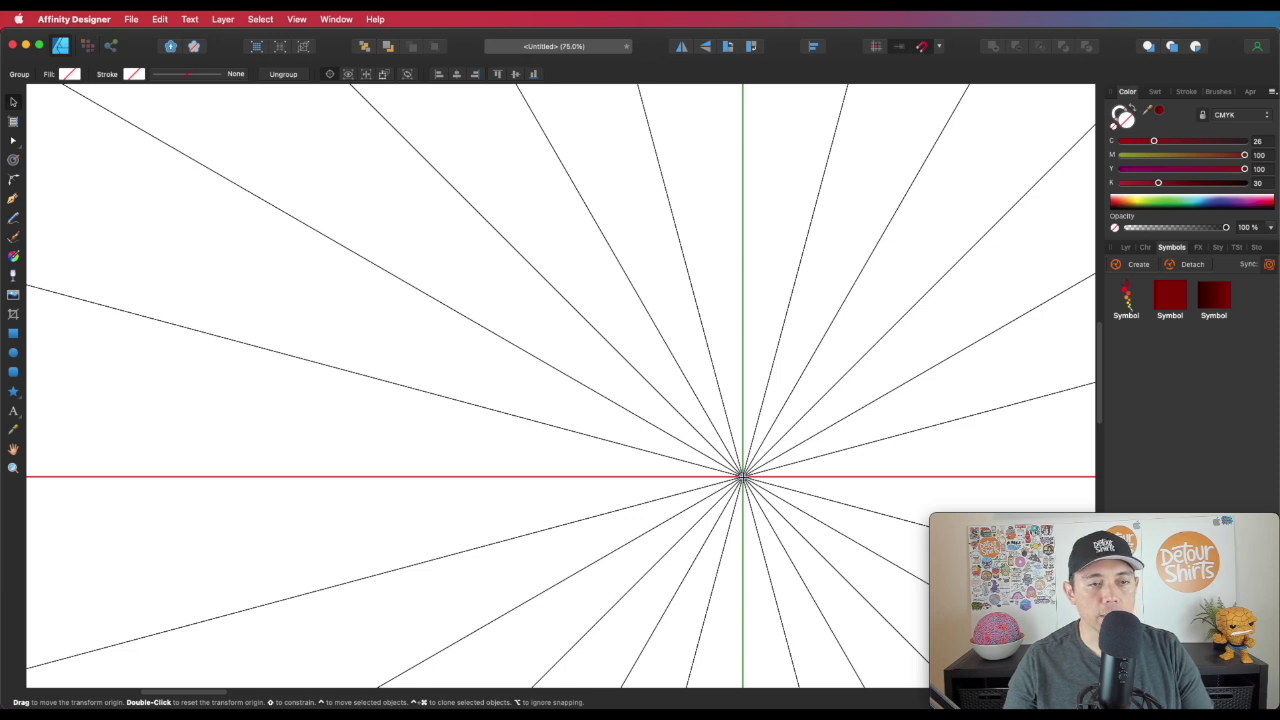
drag(742, 477, 742, 477)
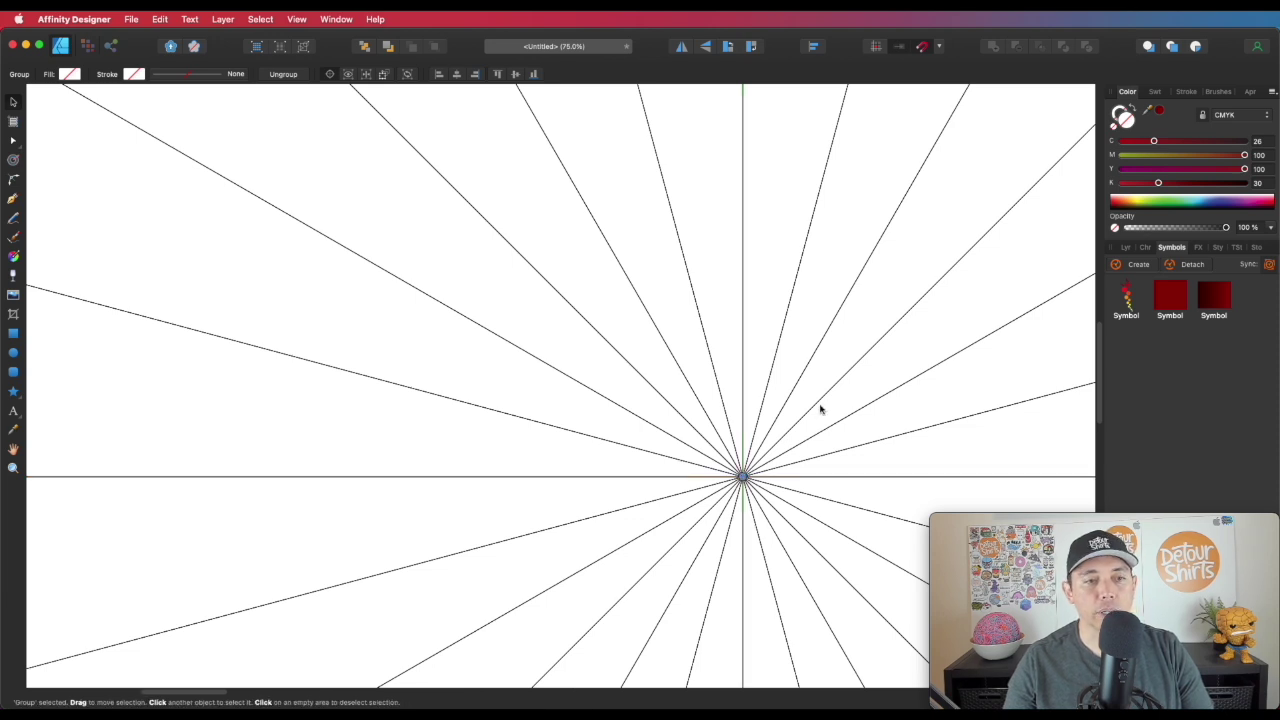
Duplicate the gradient group and rotate the copy 15° clockwise around the star's centre onto the adjacent guide line
key(super+minus)
key(super+minus)
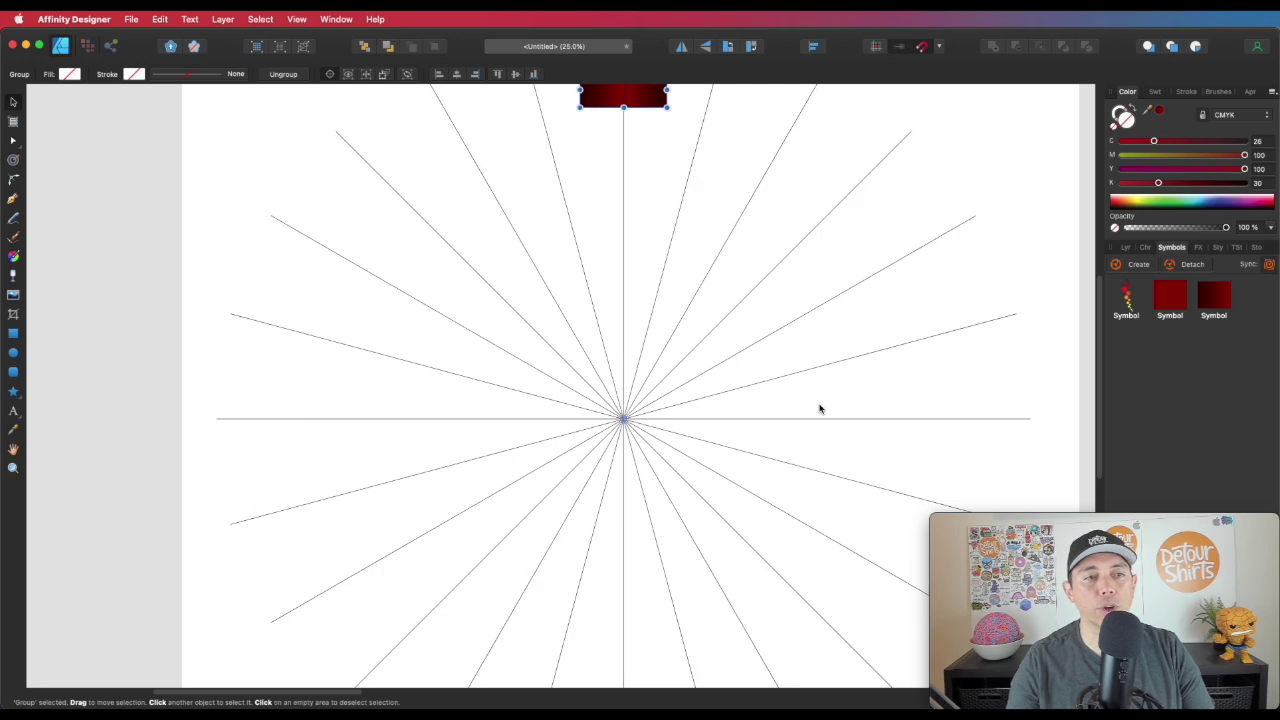
drag(748, 217, 790, 323)
click(670, 190)
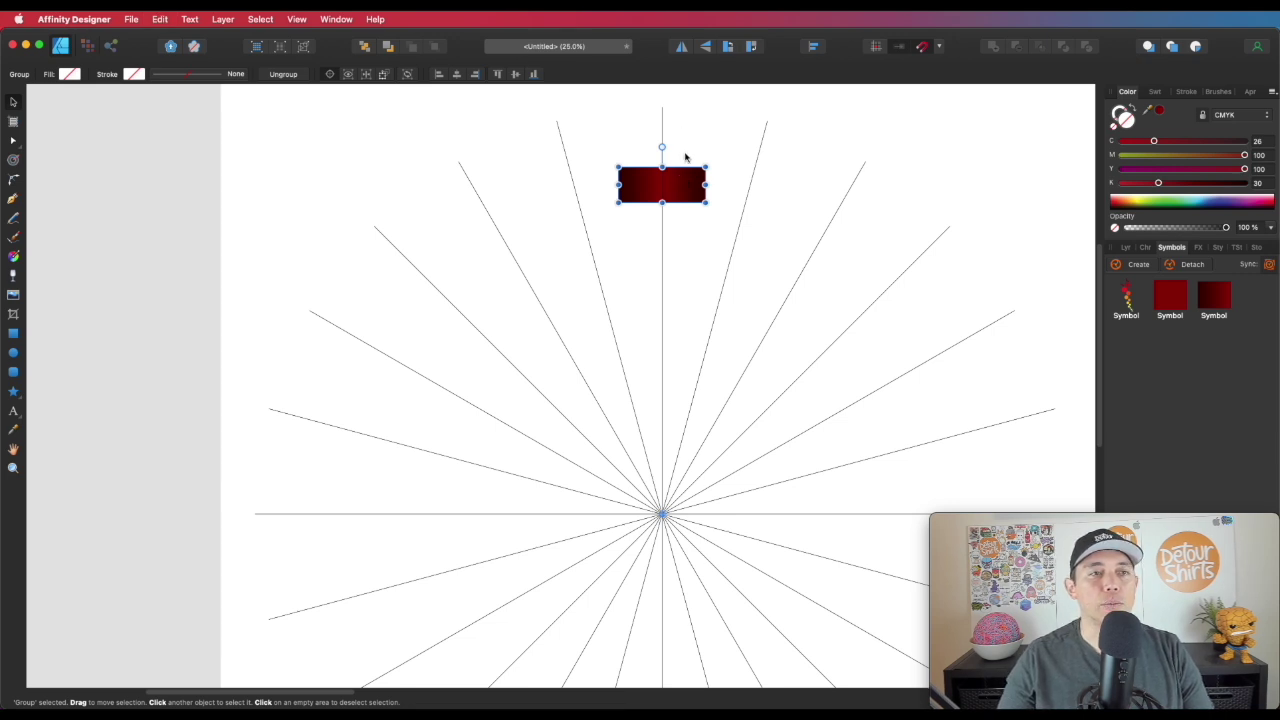
click(1124, 247)
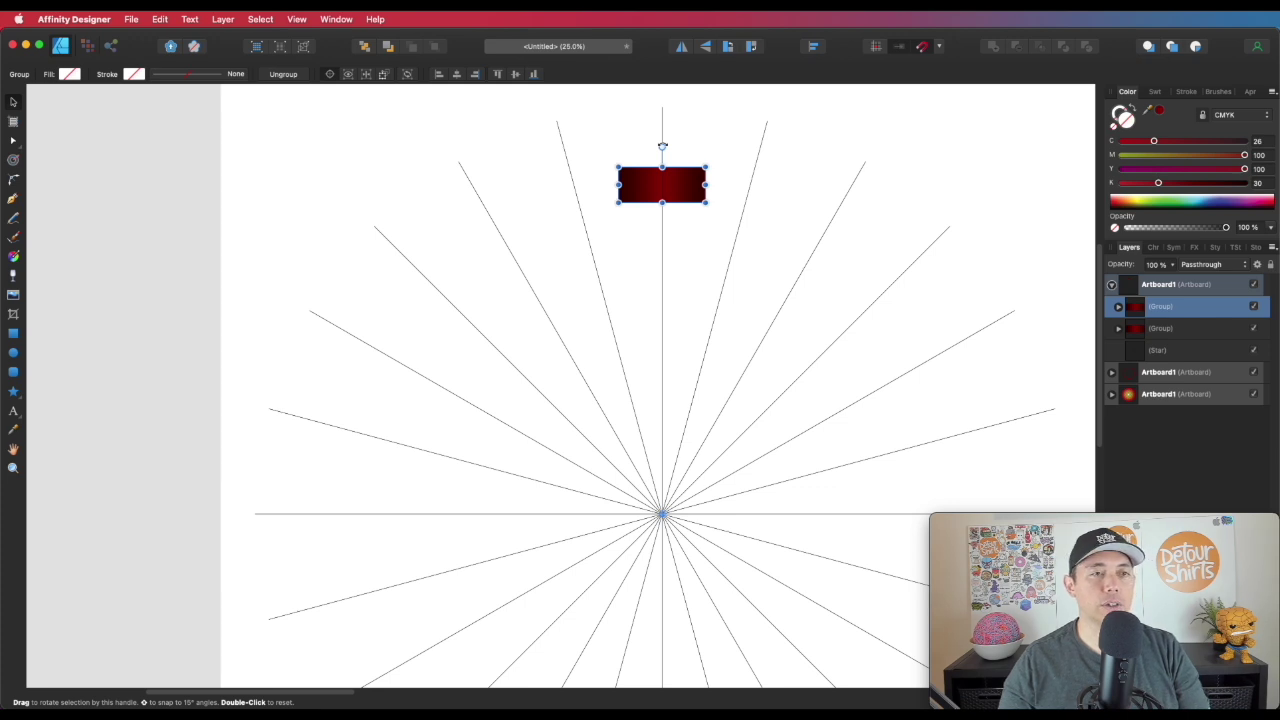
drag(662, 146, 747, 161)
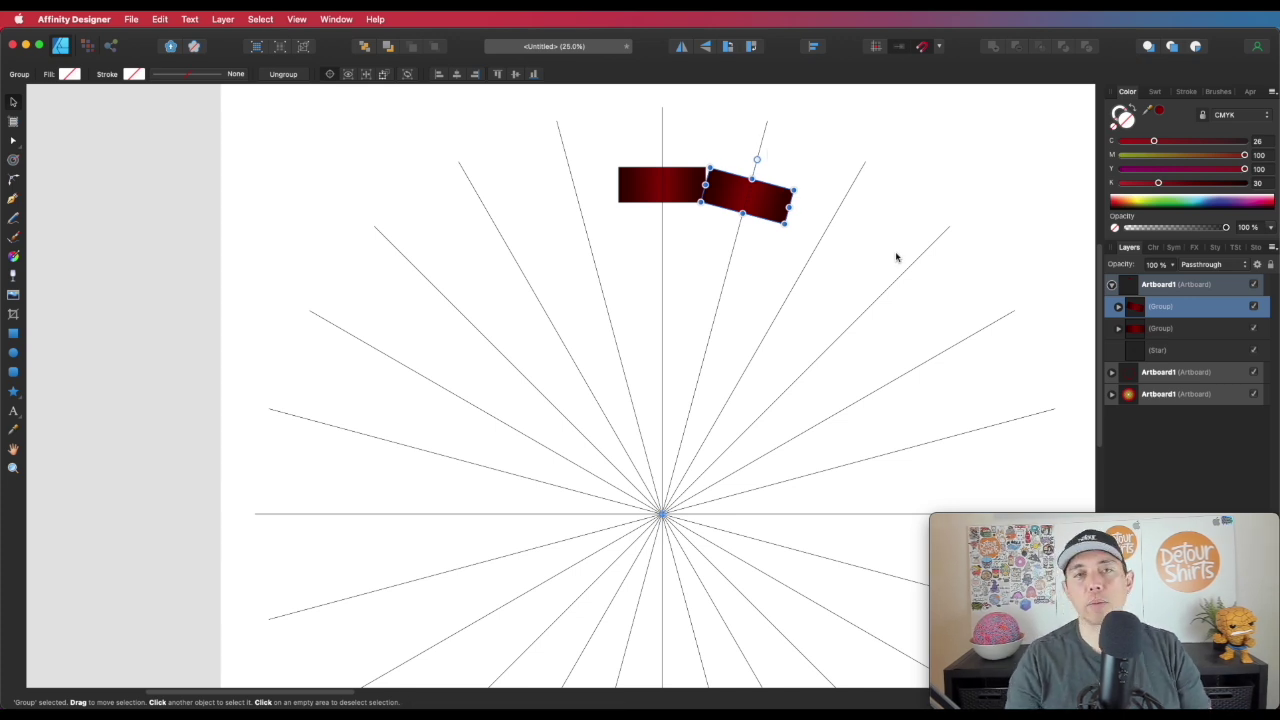
Repeat the rotated duplication around the circle until each of the 24 guide lines carries a gradient group
key(super+j)
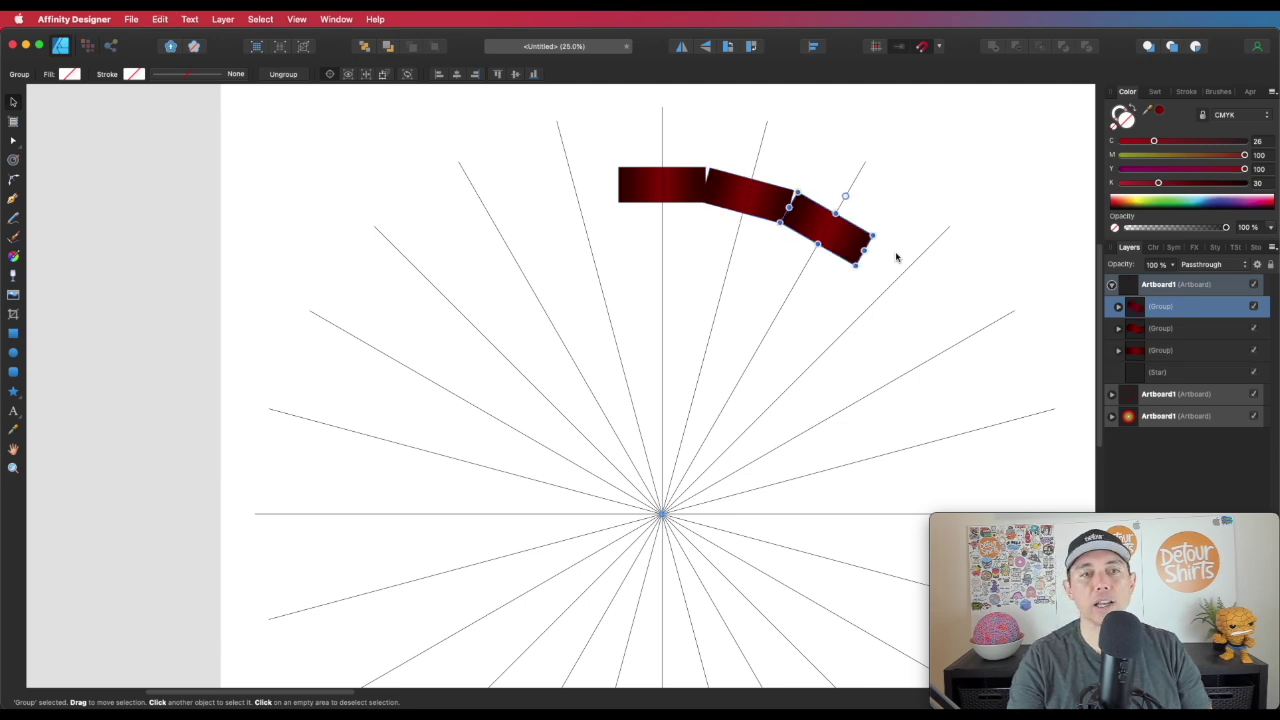
key(super+j)
key(super+j)
key(super+j)
key(super+j)
key(super+j)
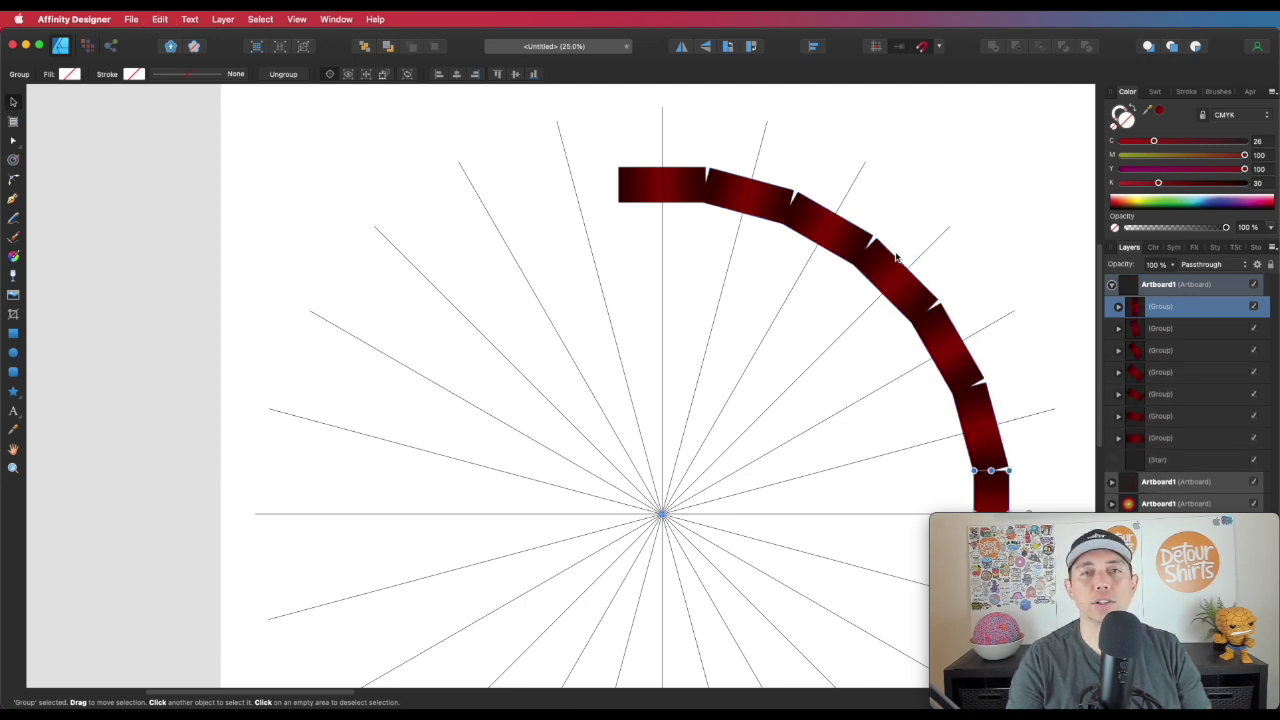
key(super+j)
key(super+j)
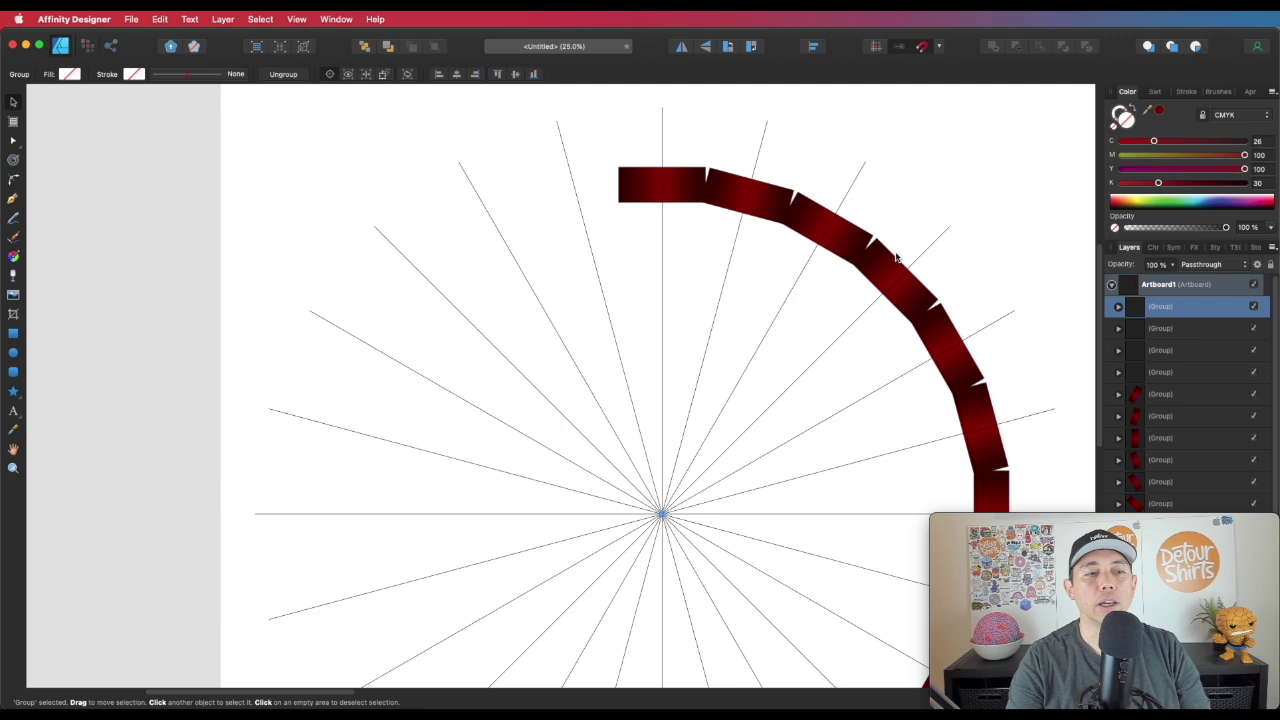
key(super+j)
key(super+j)
key(super+j)
key(super+j)
key(super+j)
key(super+j)
key(super+j)
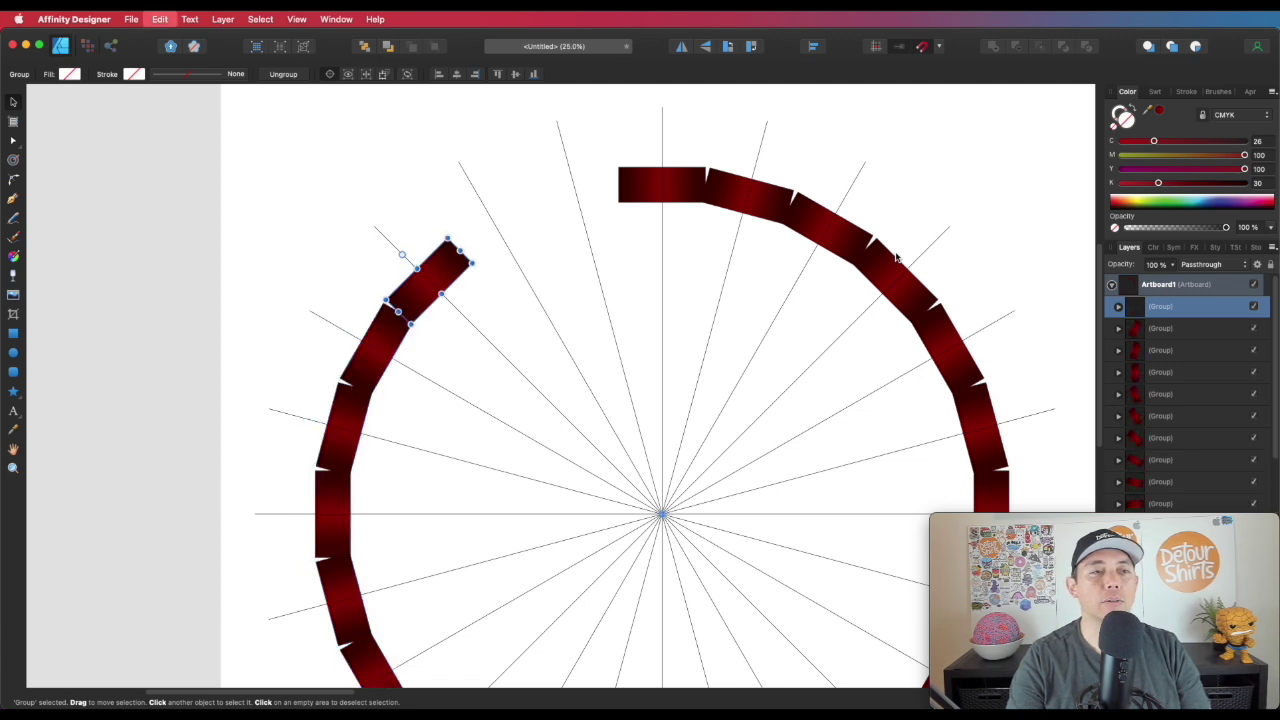
key(super+j)
key(super+j)
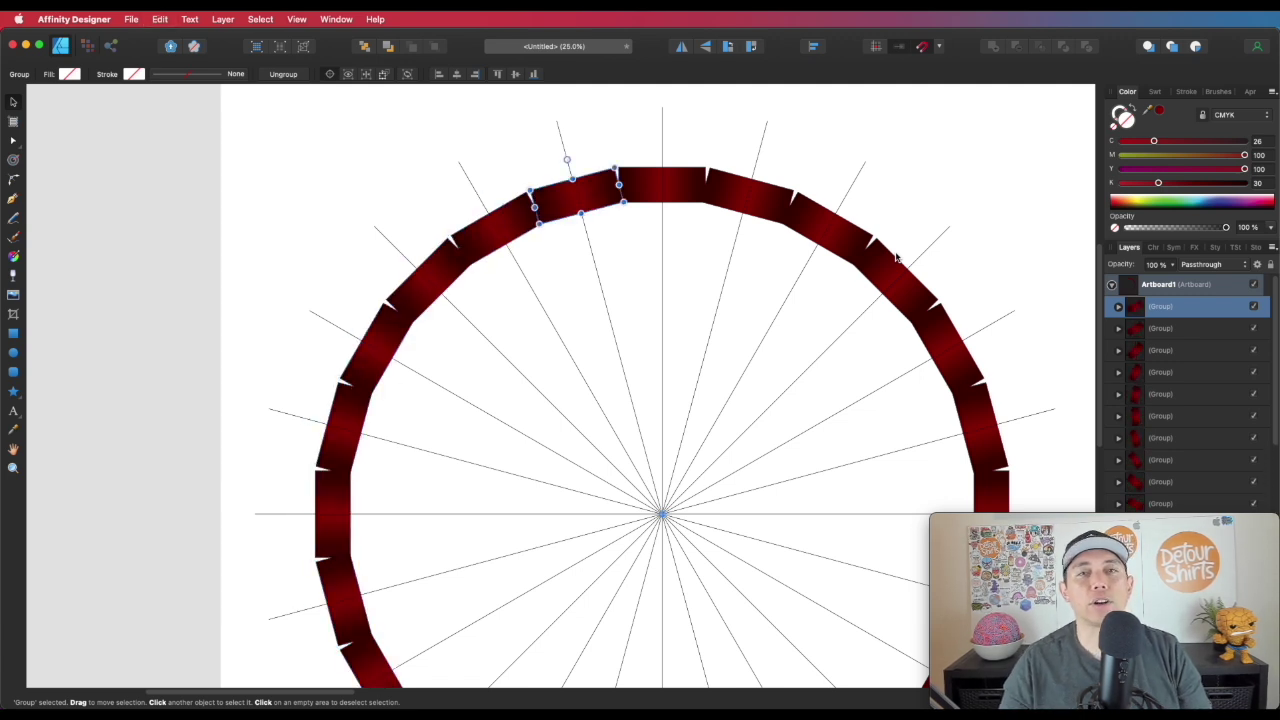
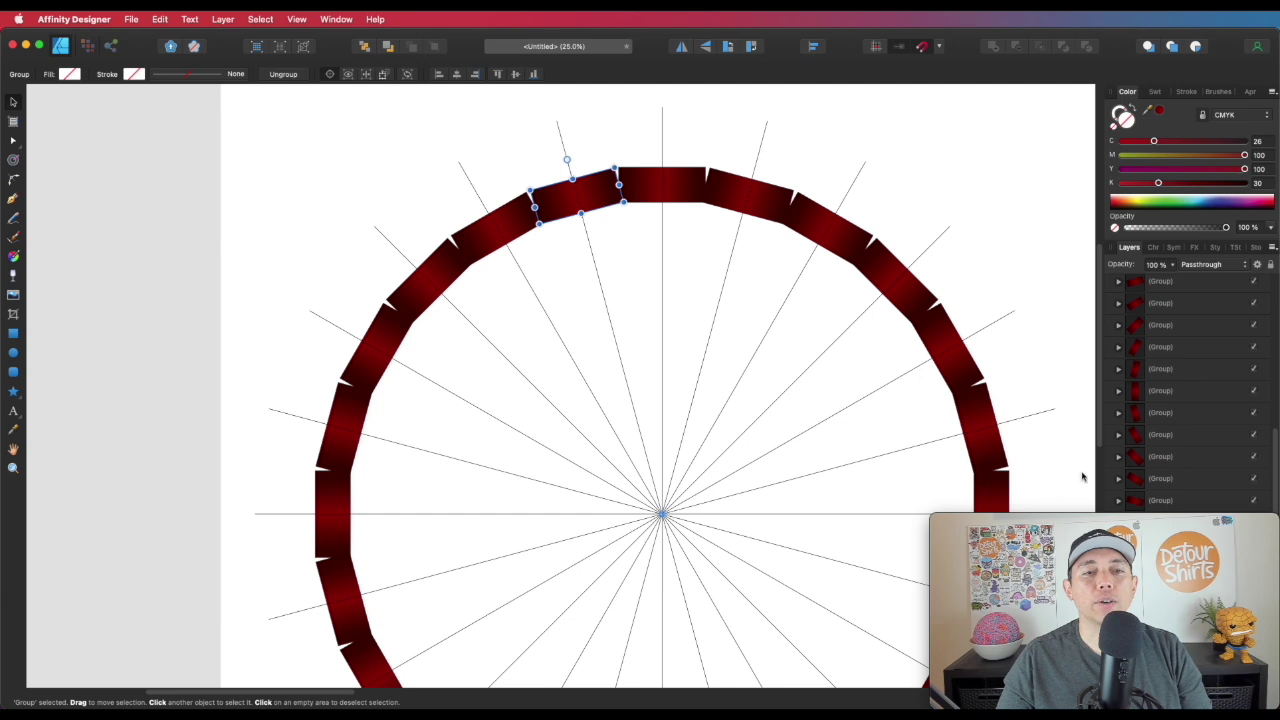
Expand the original group on the upper vertical line and select the rectangle nested inside its unflipped symbol
mouse_move(1043, 548)
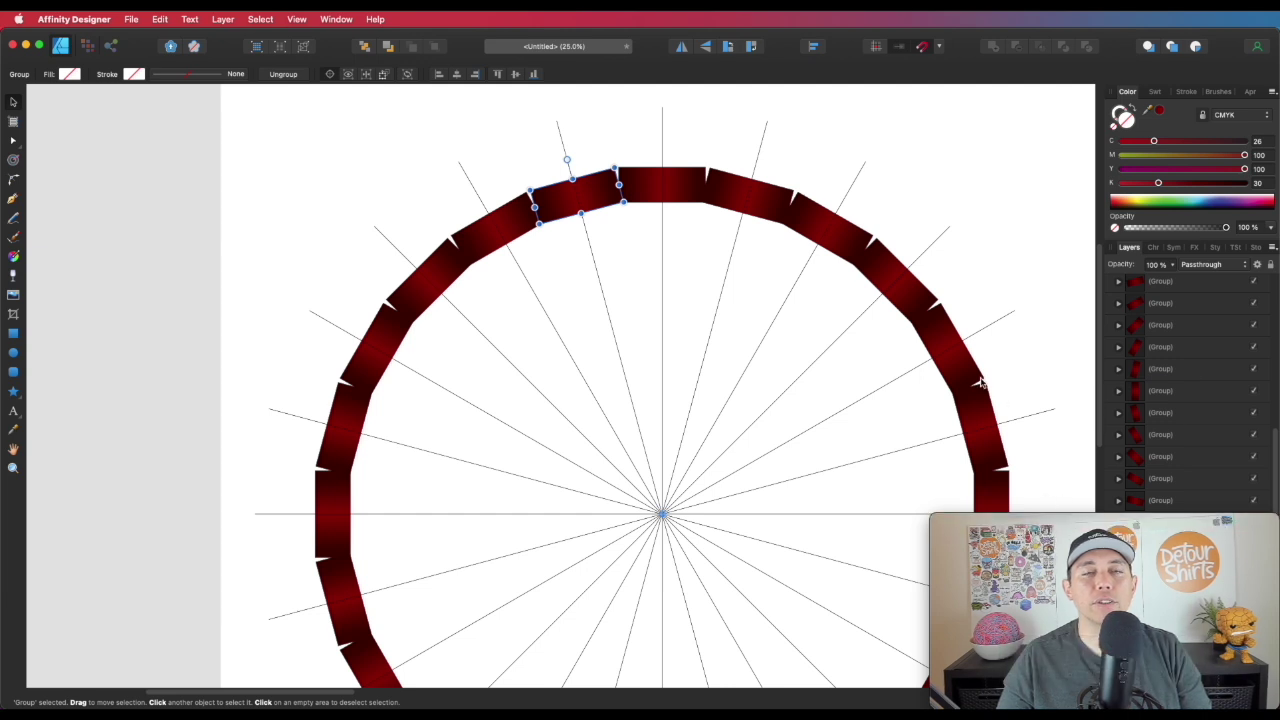
click(1198, 548)
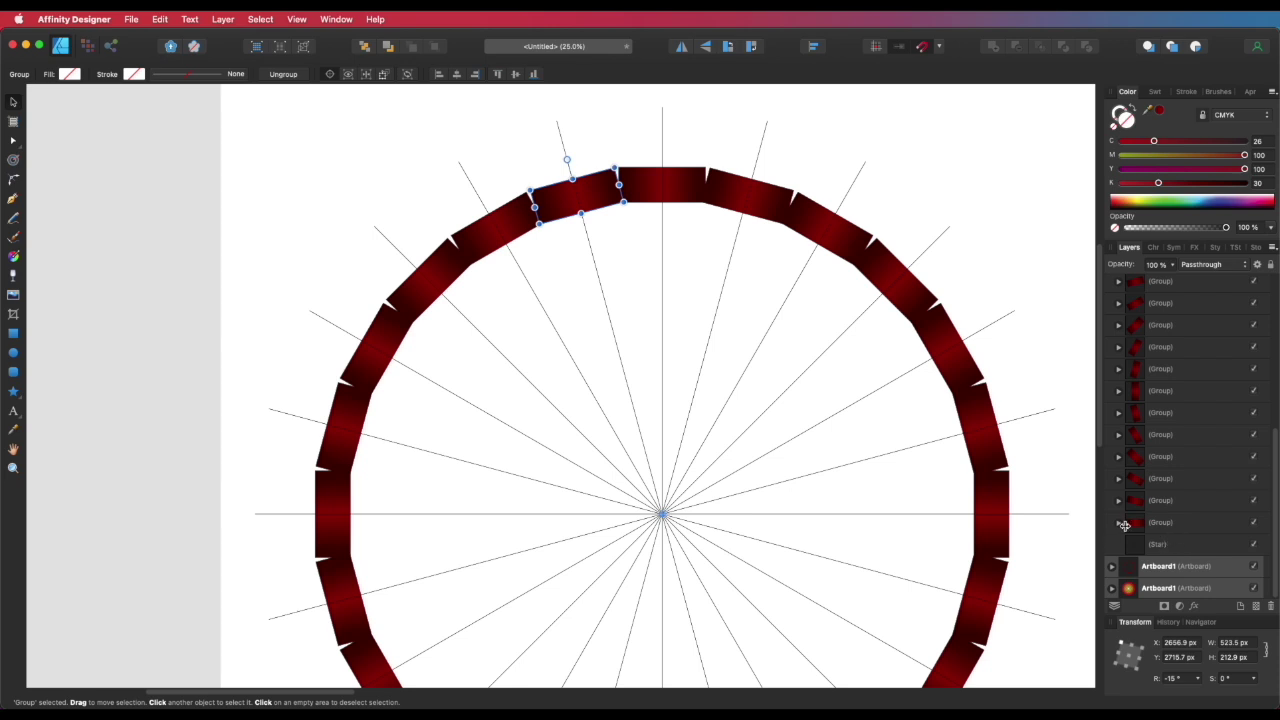
click(1178, 522)
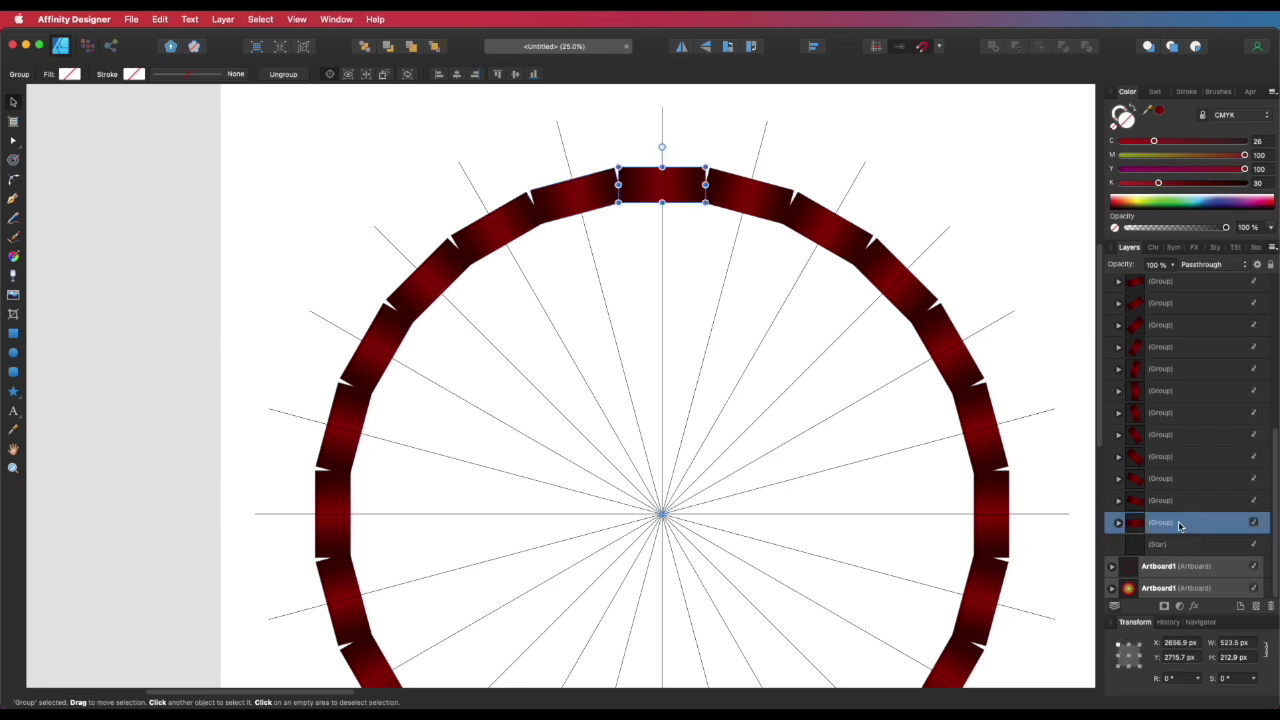
click(1118, 528)
scroll(1150, 510, down, 1)
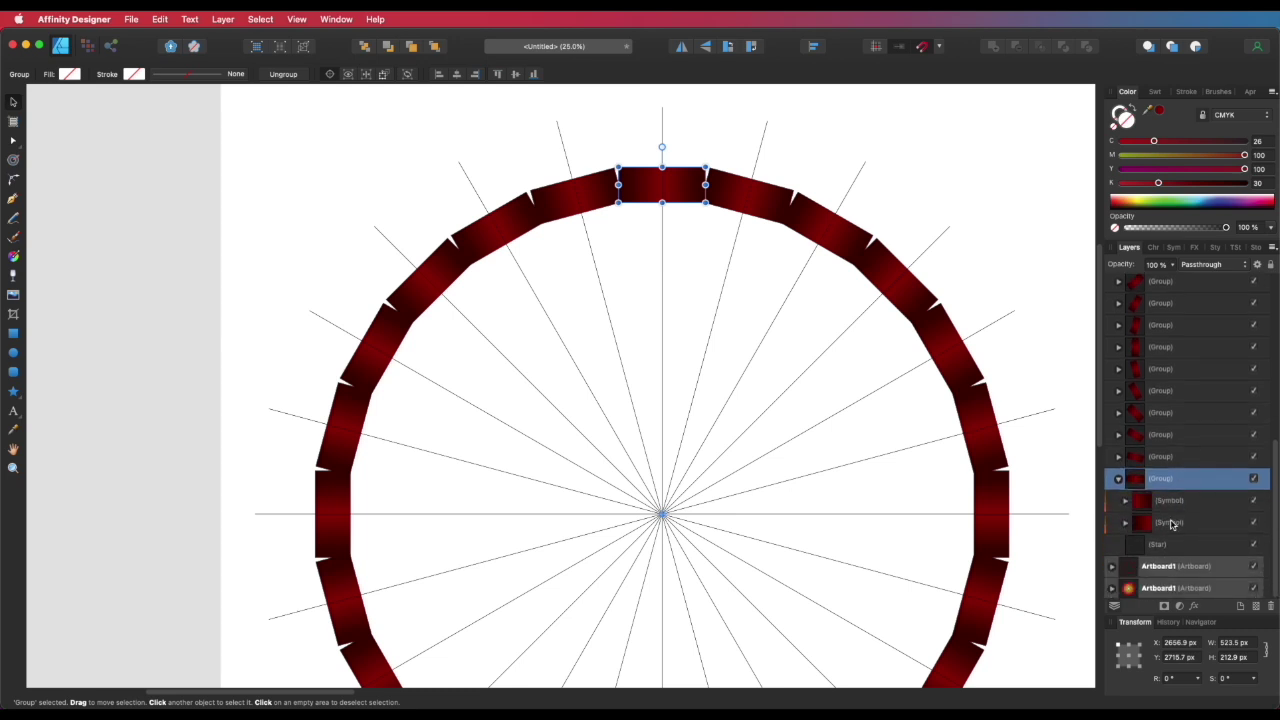
click(1174, 528)
click(1125, 522)
scroll(1182, 507, down, 1)
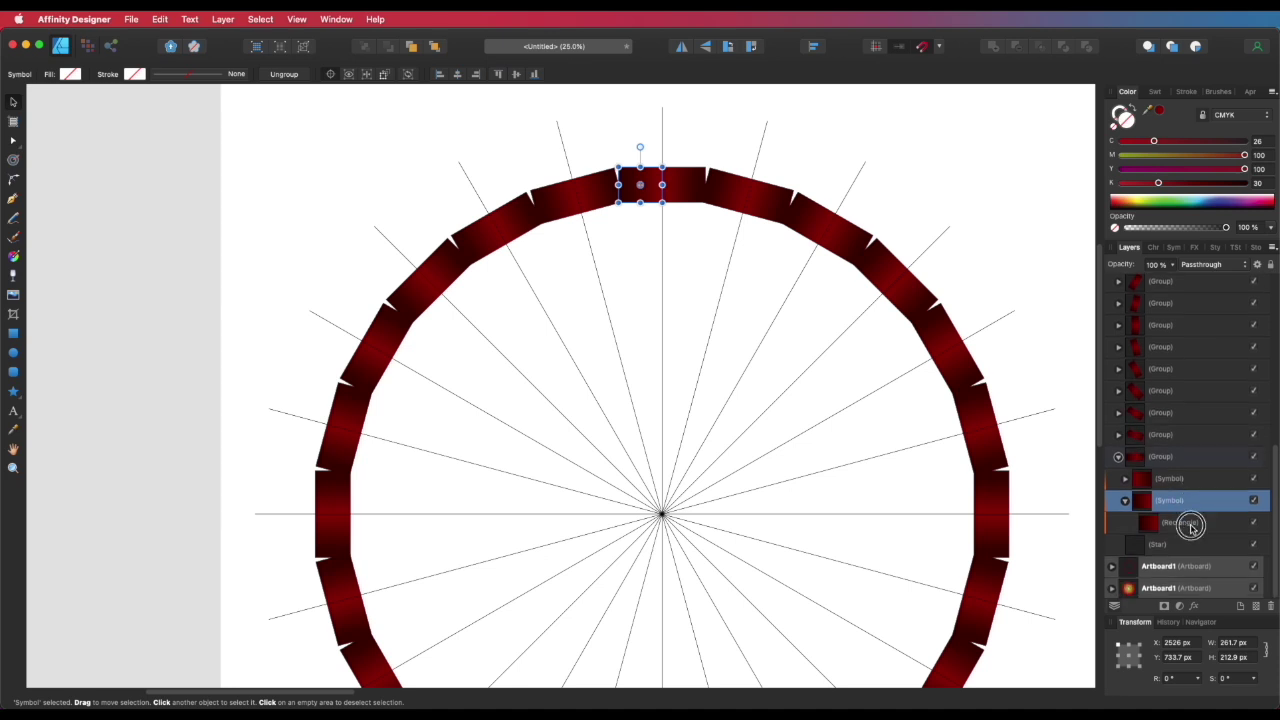
click(1191, 525)
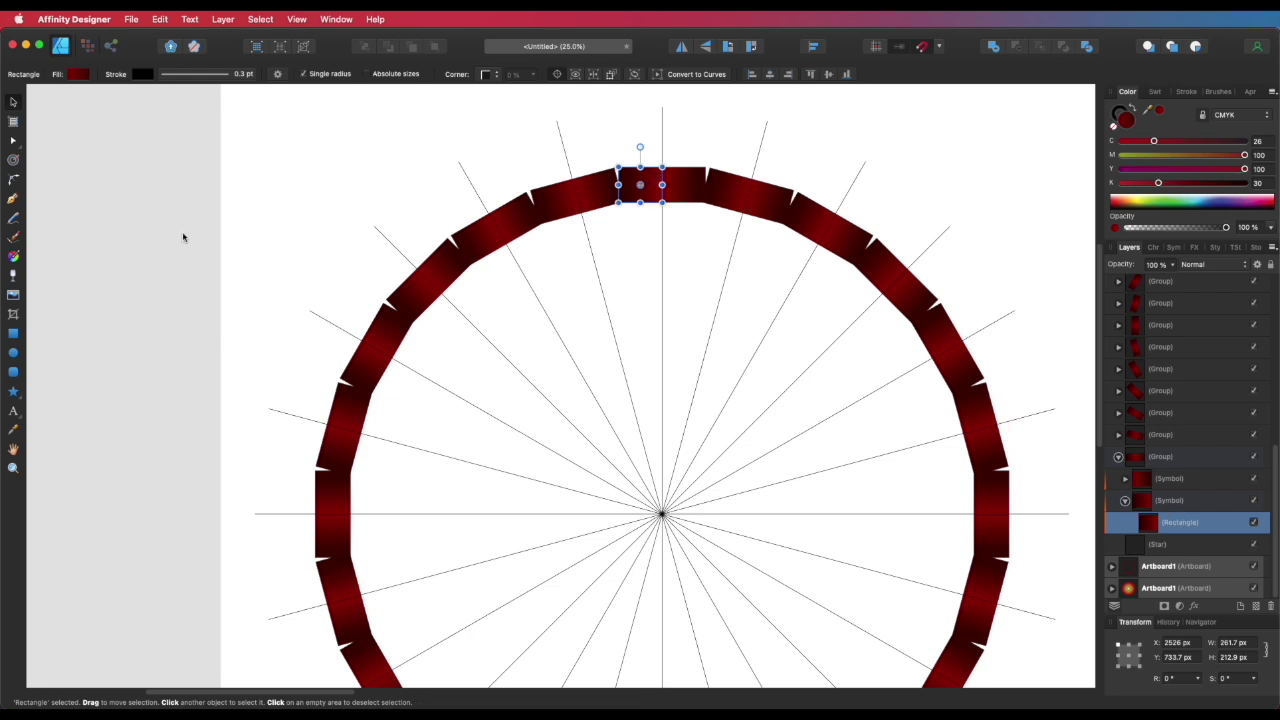
Draw a looping 6 pt Pencil line inside the symbol, along the upper vertical guide from near the centre to beyond the red ring
click(13, 218)
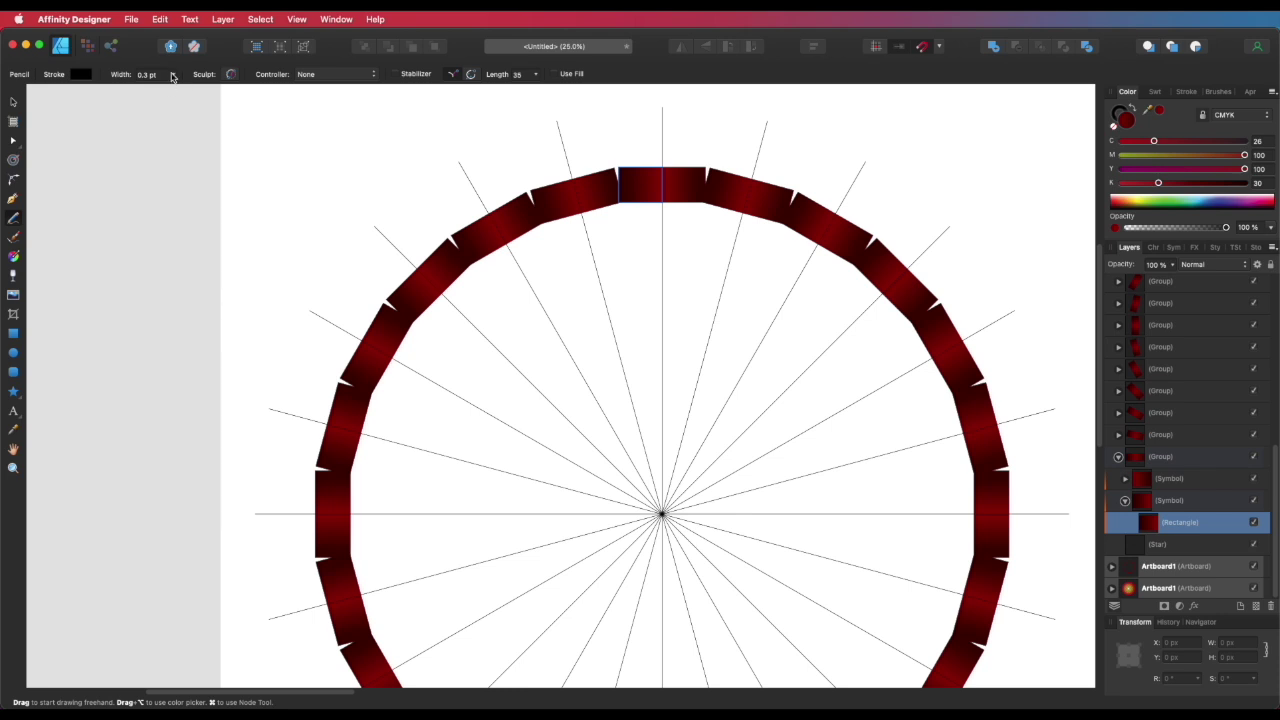
drag(172, 77, 128, 80)
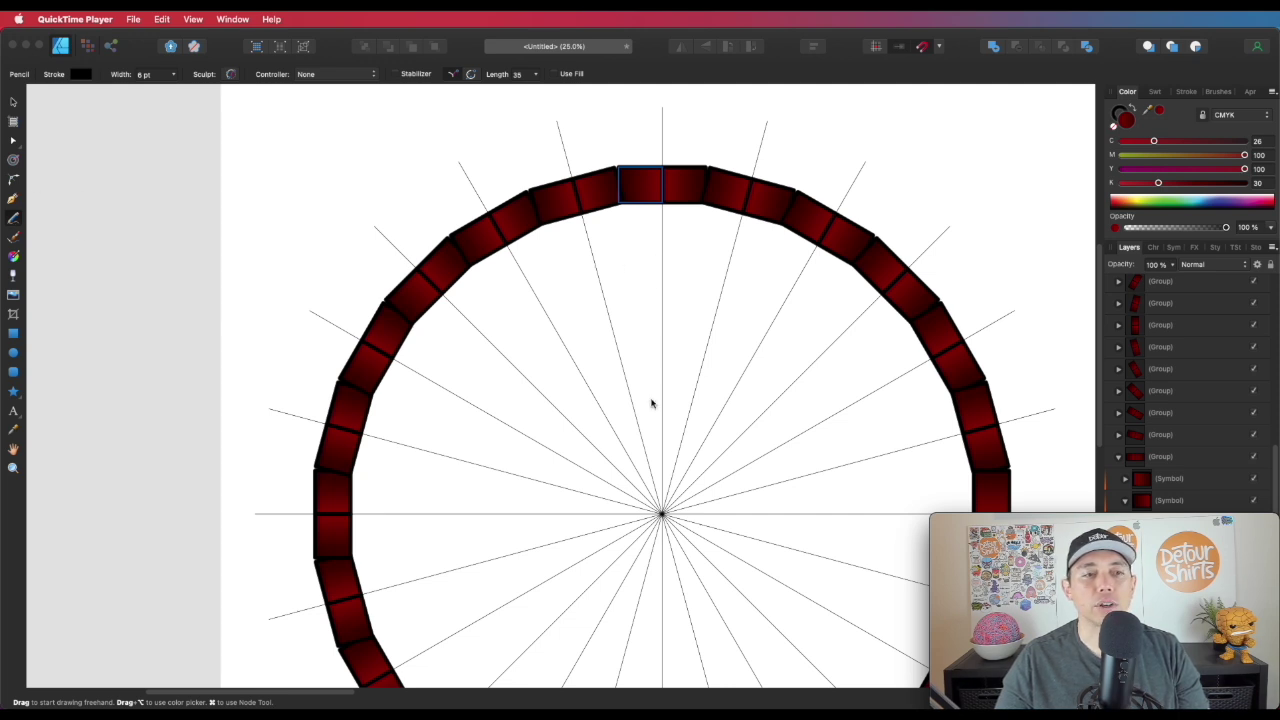
mouse_move(658, 481)
mouse_down()
mouse_move(674, 421)
mouse_move(642, 385)
mouse_move(680, 380)
mouse_move(684, 360)
mouse_move(669, 337)
mouse_move(644, 346)
mouse_move(660, 352)
mouse_move(669, 332)
mouse_move(658, 298)
mouse_move(639, 305)
mouse_move(659, 303)
mouse_move(650, 276)
mouse_move(633, 304)
mouse_move(633, 254)
mouse_move(674, 238)
mouse_move(653, 190)
mouse_move(672, 155)
mouse_move(652, 148)
mouse_move(631, 170)
mouse_move(622, 240)
mouse_move(628, 148)
mouse_move(620, 120)
mouse_move(597, 126)
mouse_move(620, 131)
mouse_move(657, 110)
mouse_move(665, 140)
mouse_move(661, 90)
mouse_up()
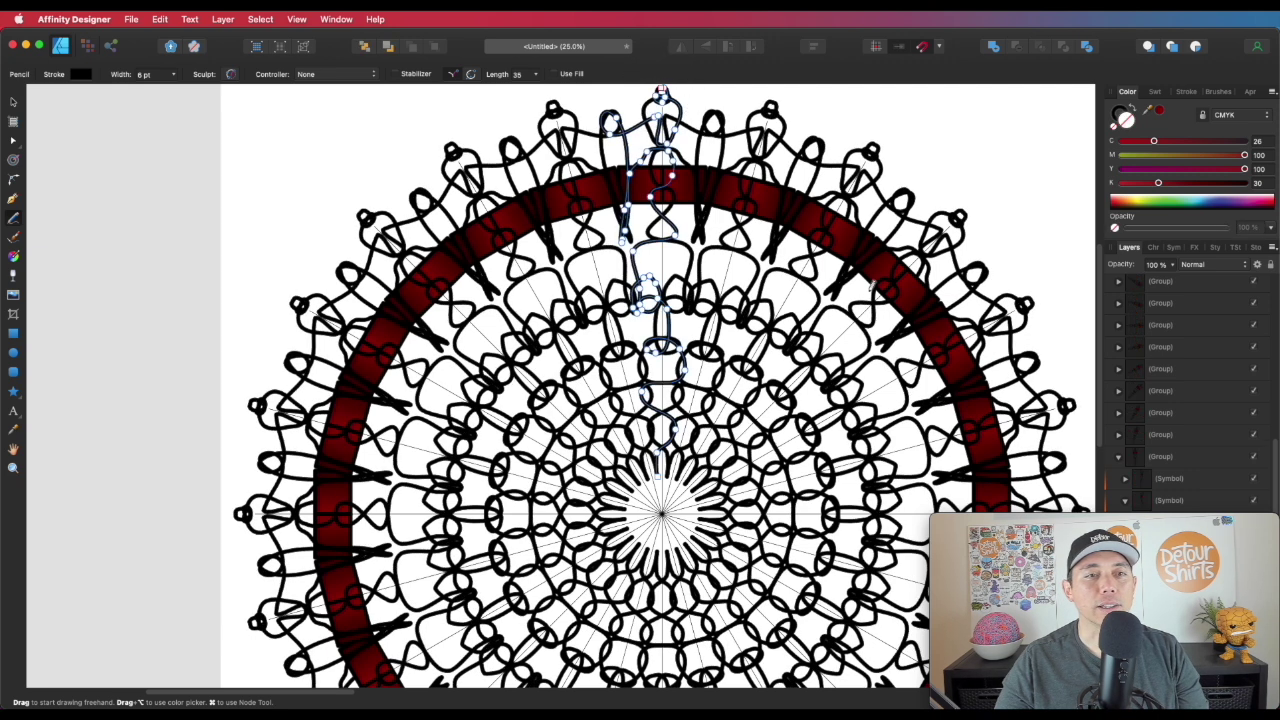
scroll(873, 285, down, 2)
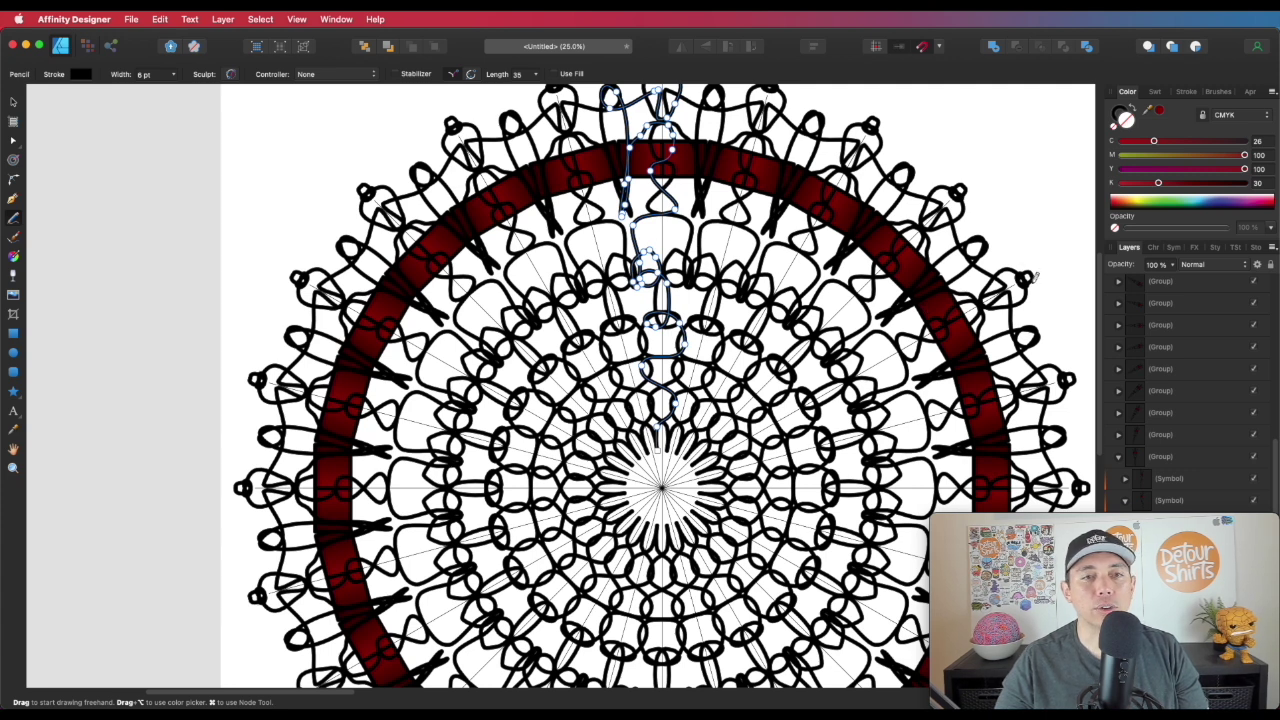
Hide the guide star and the gradient rectangle inside the symbol so only the drawn line pattern is left
click(13, 101)
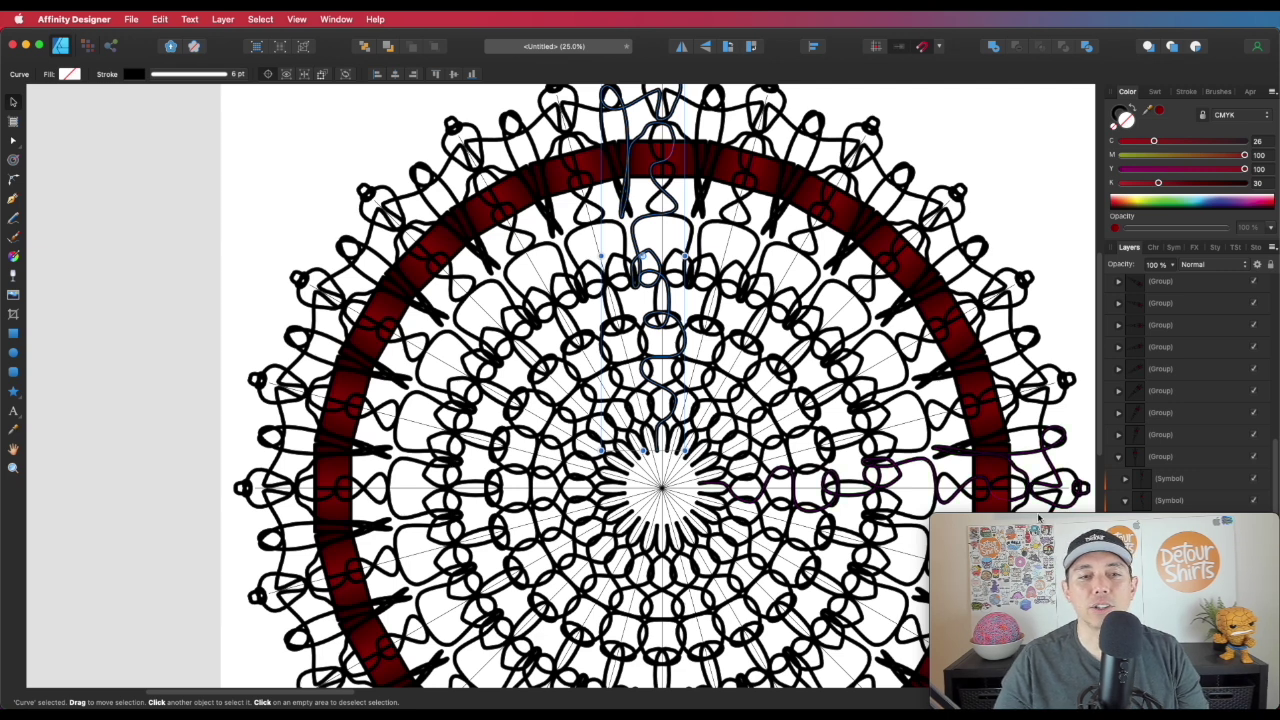
mouse_move(951, 534)
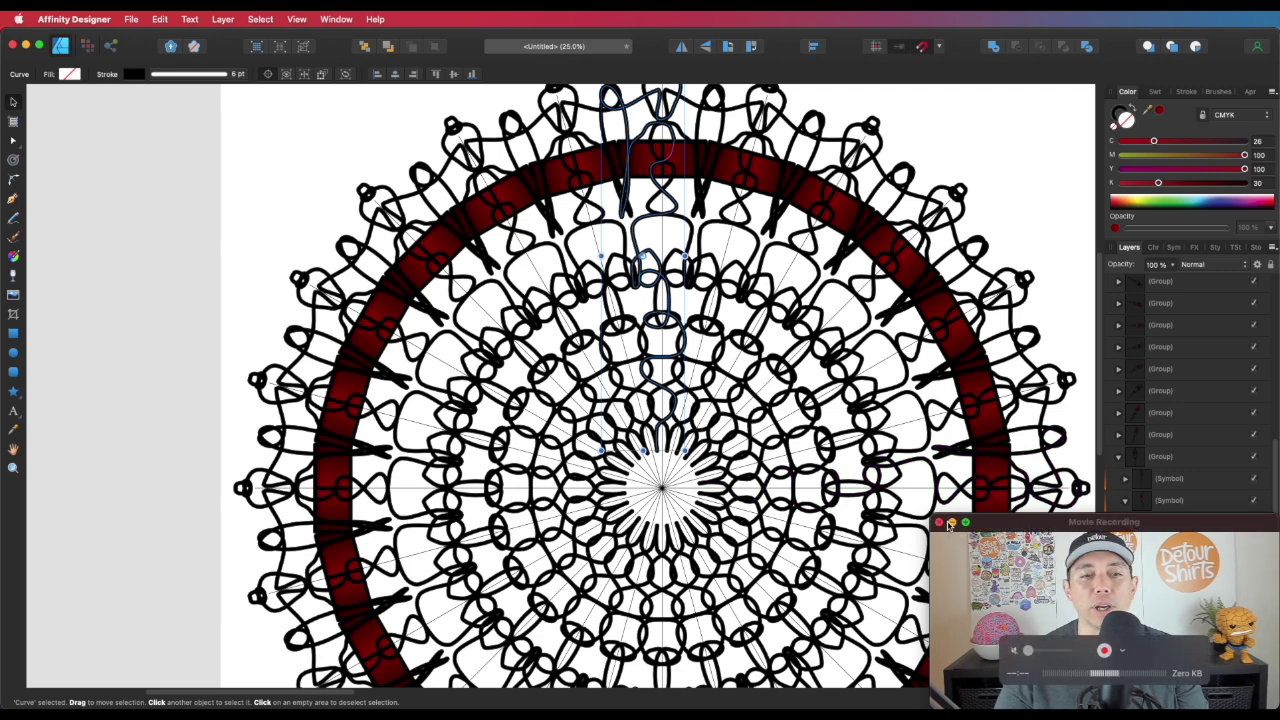
scroll(1190, 555, down, 1)
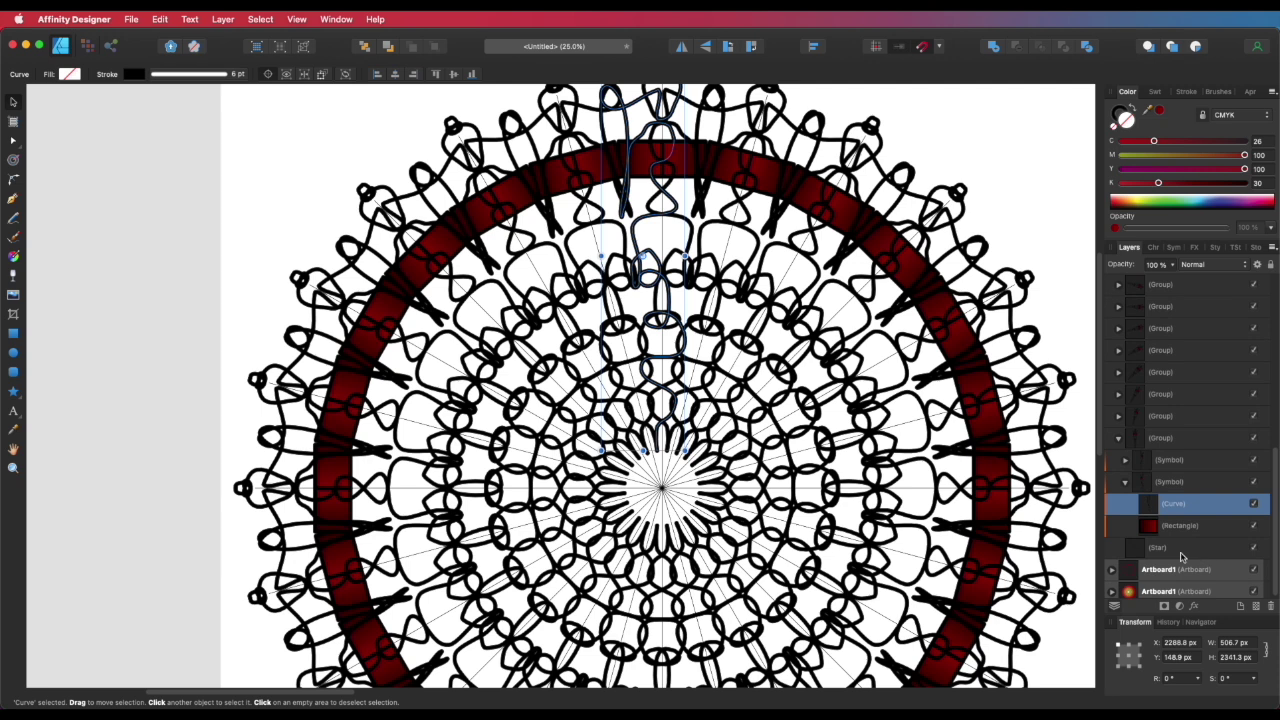
click(1253, 547)
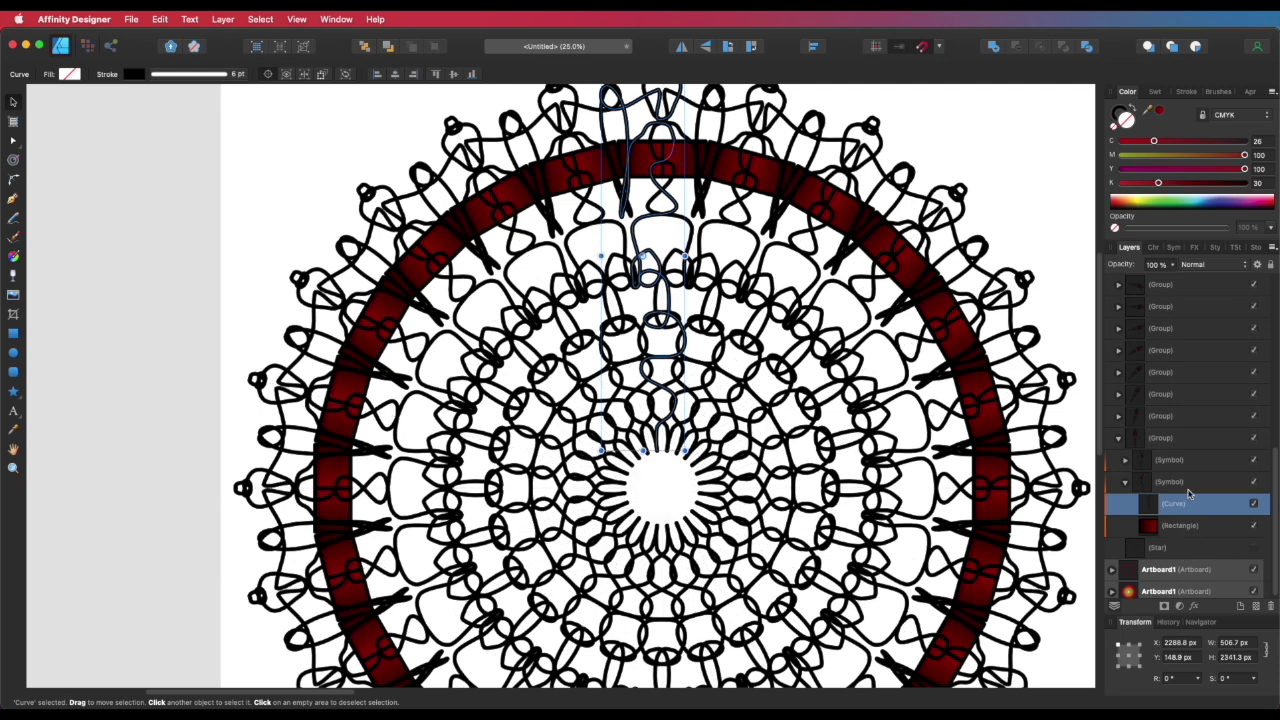
click(1254, 526)
click(1000, 149)
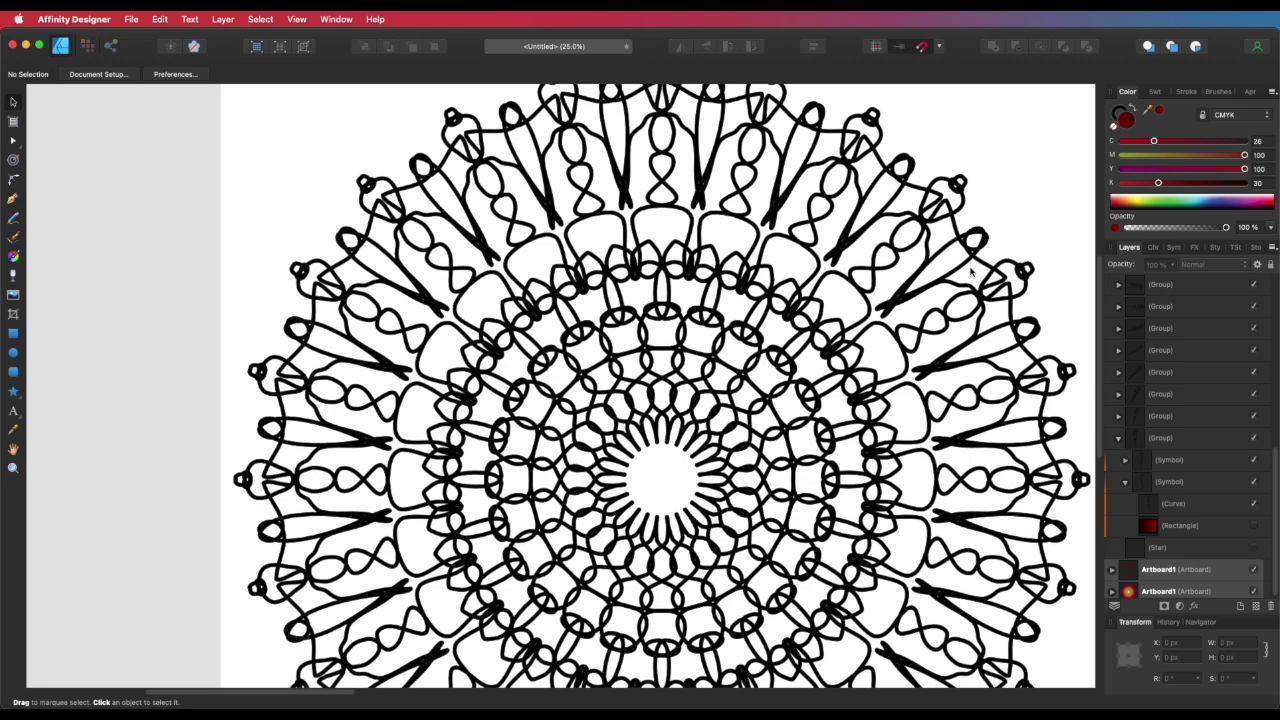
key(super+minus)
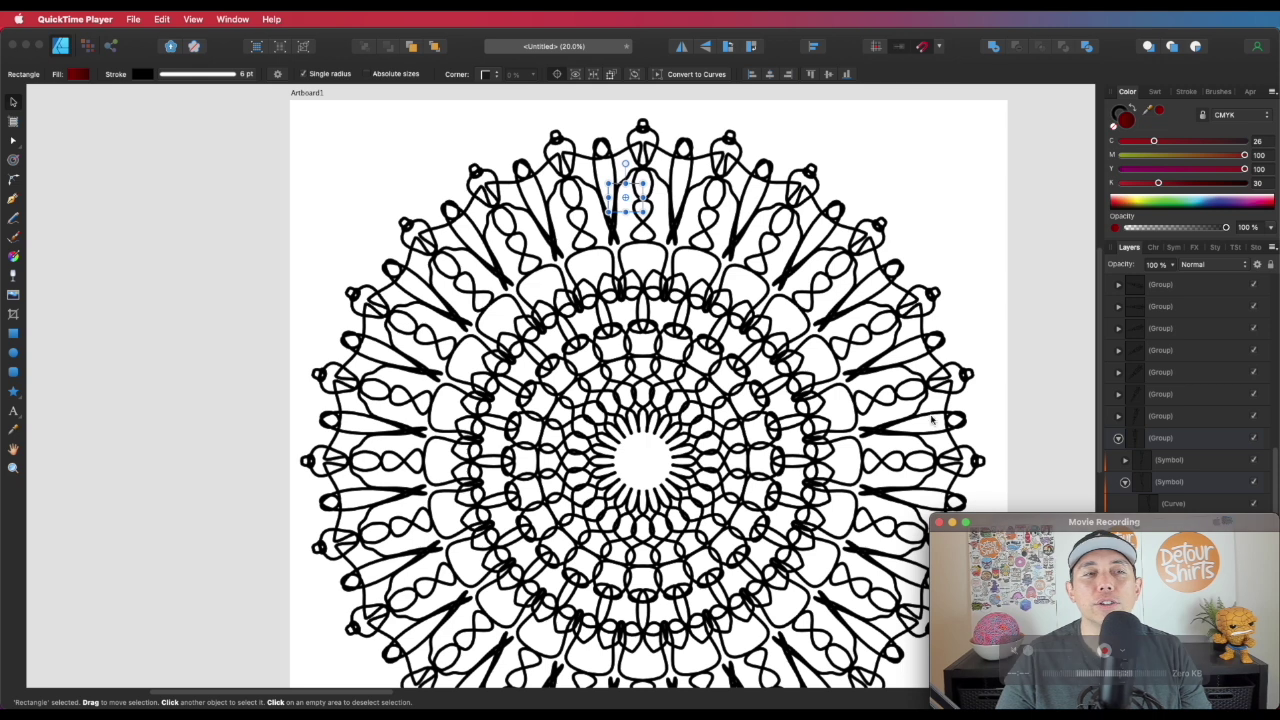
Draw a small Pencil motif inside the arch on the vertical axis and a wavy line from the inner rings down to the centre
click(13, 198)
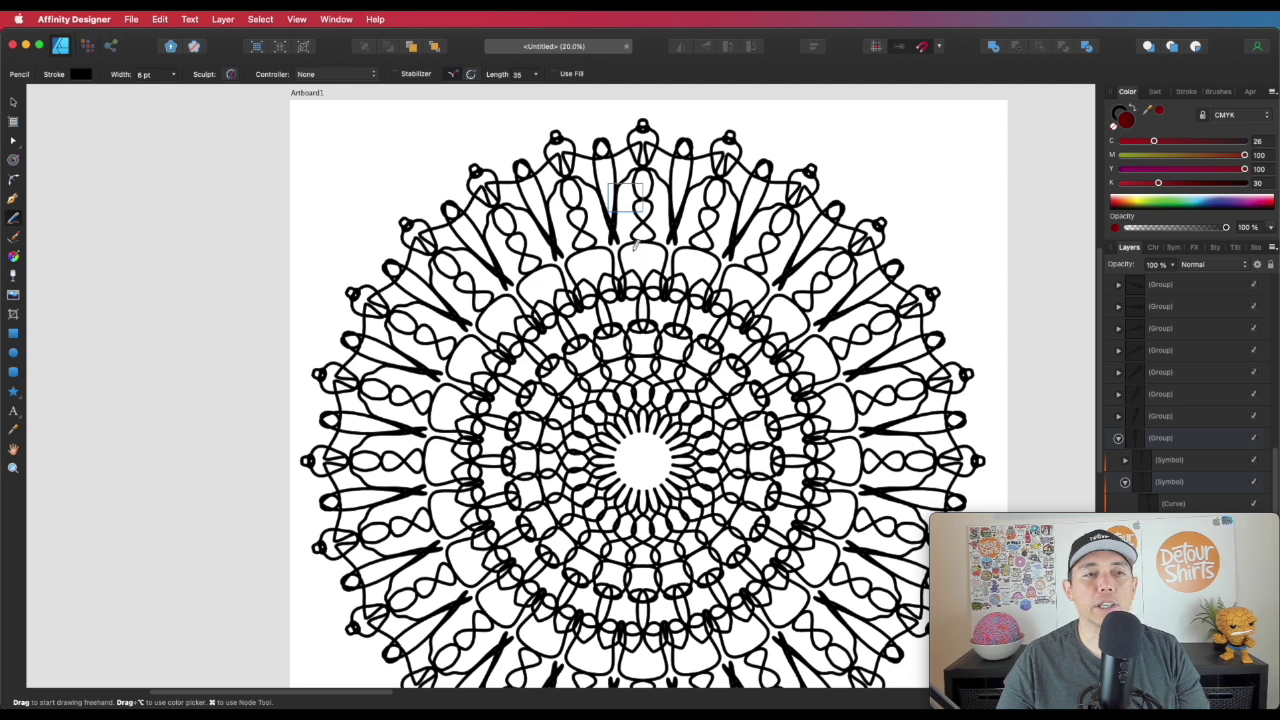
drag(636, 250, 645, 253)
mouse_move(592, 314)
mouse_down()
mouse_move(630, 317)
mouse_move(616, 348)
mouse_move(645, 397)
mouse_move(641, 458)
mouse_up()
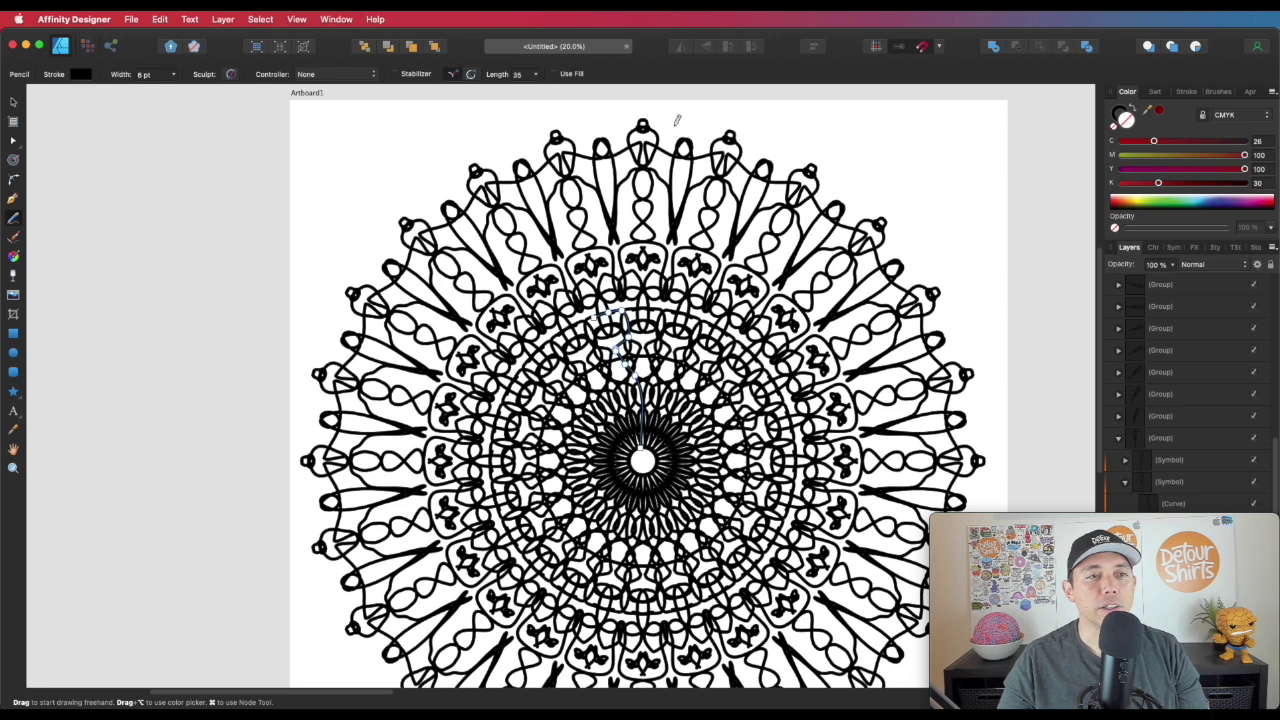
Add small Pencil loops to the mandala's outer tips, on the vertical axis and on the loop beside it, and deselect everything
drag(689, 129, 688, 108)
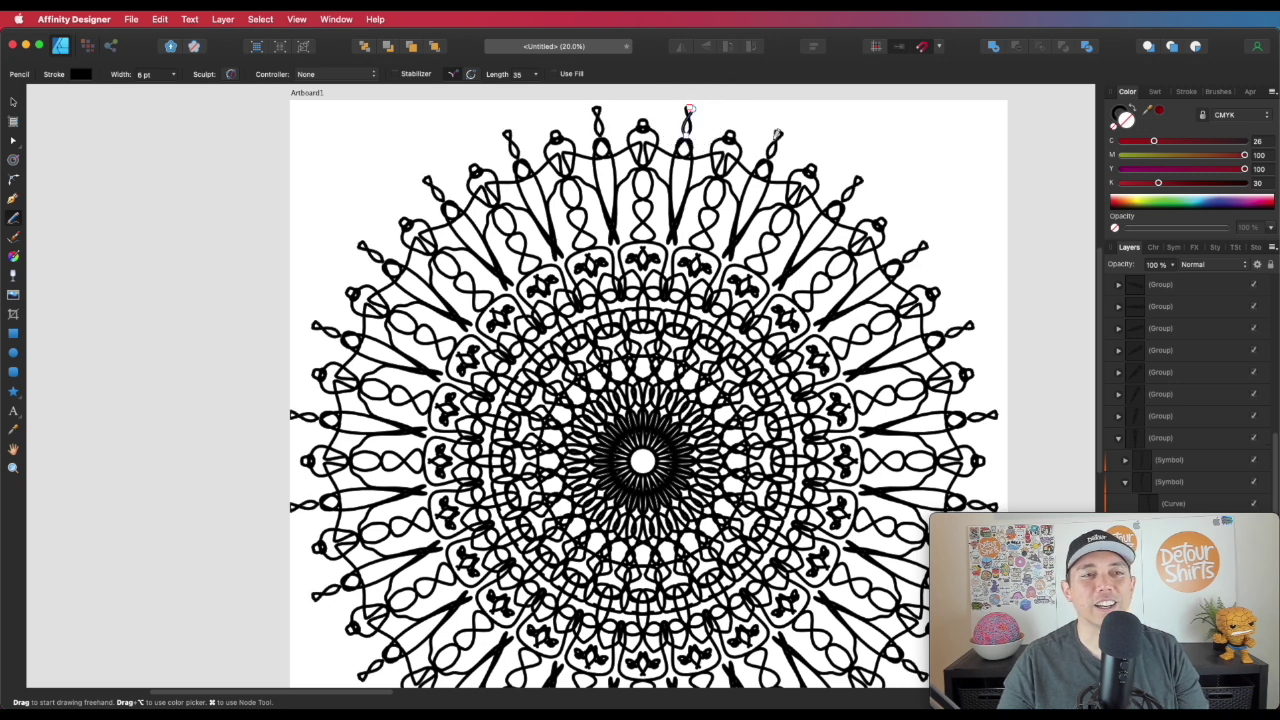
drag(644, 105, 642, 113)
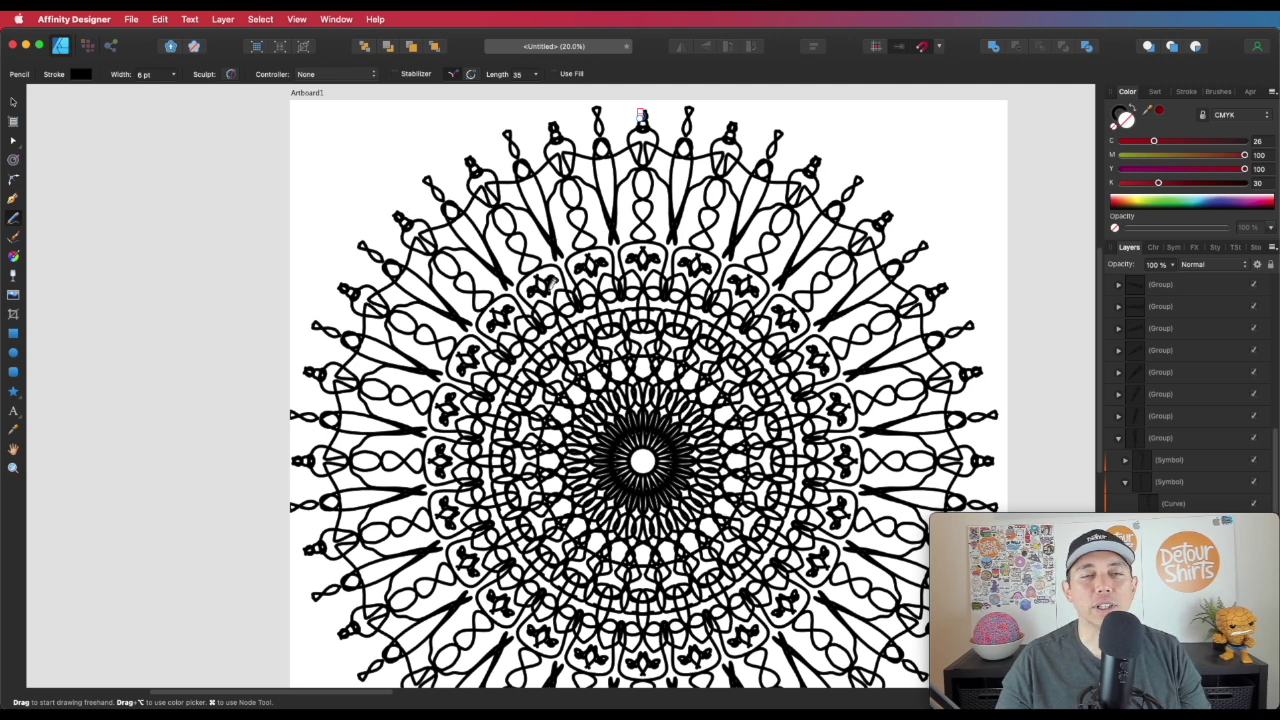
scroll(537, 207, down, 3)
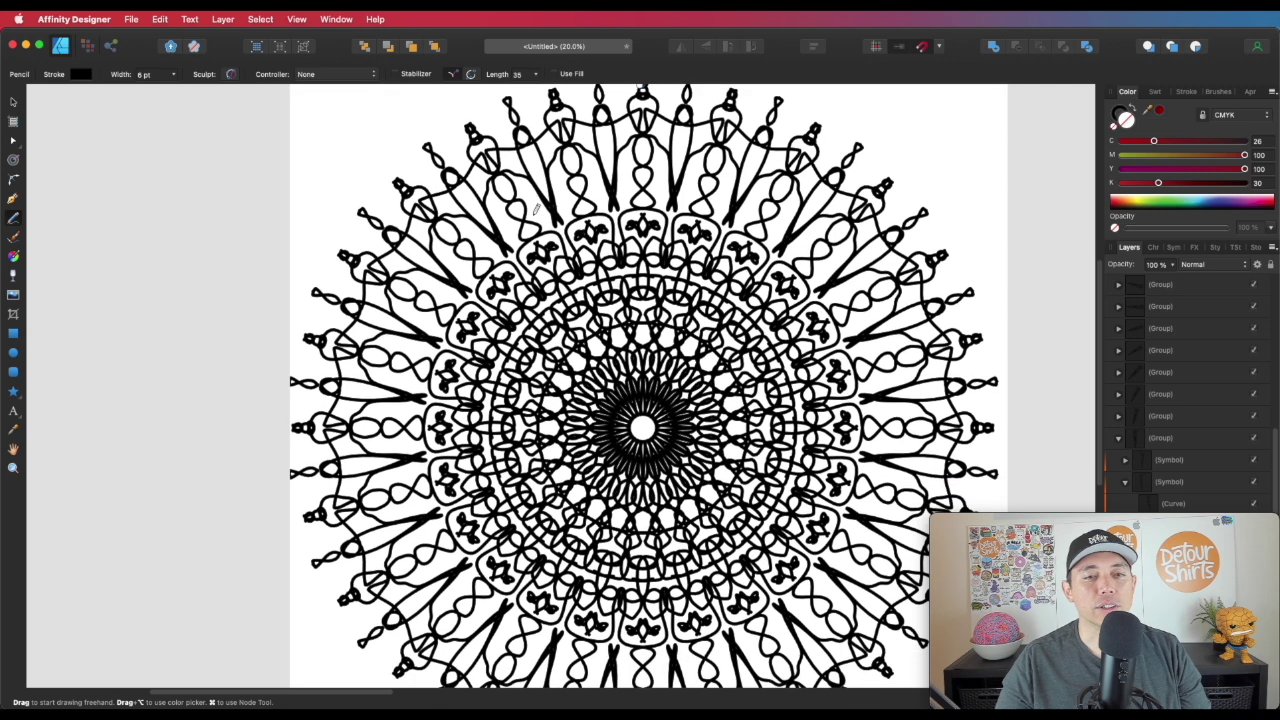
key(super+minus)
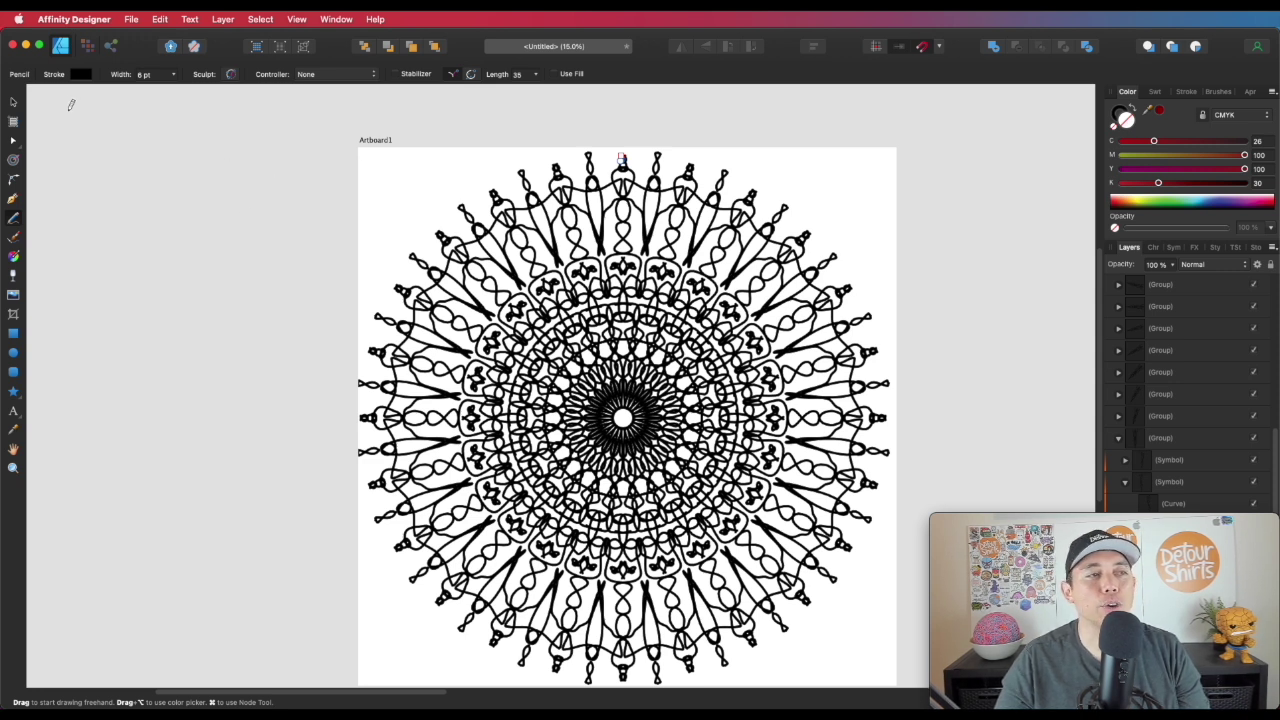
key(v)
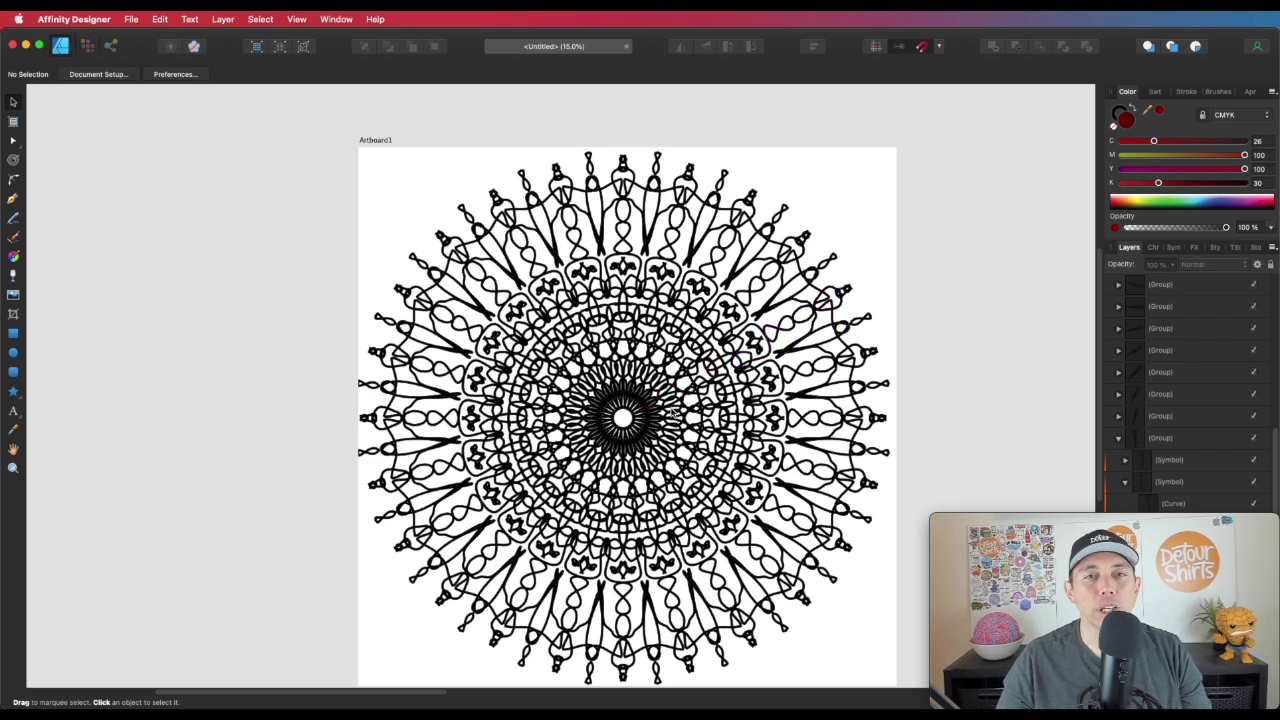
scroll(671, 414, down, 2)
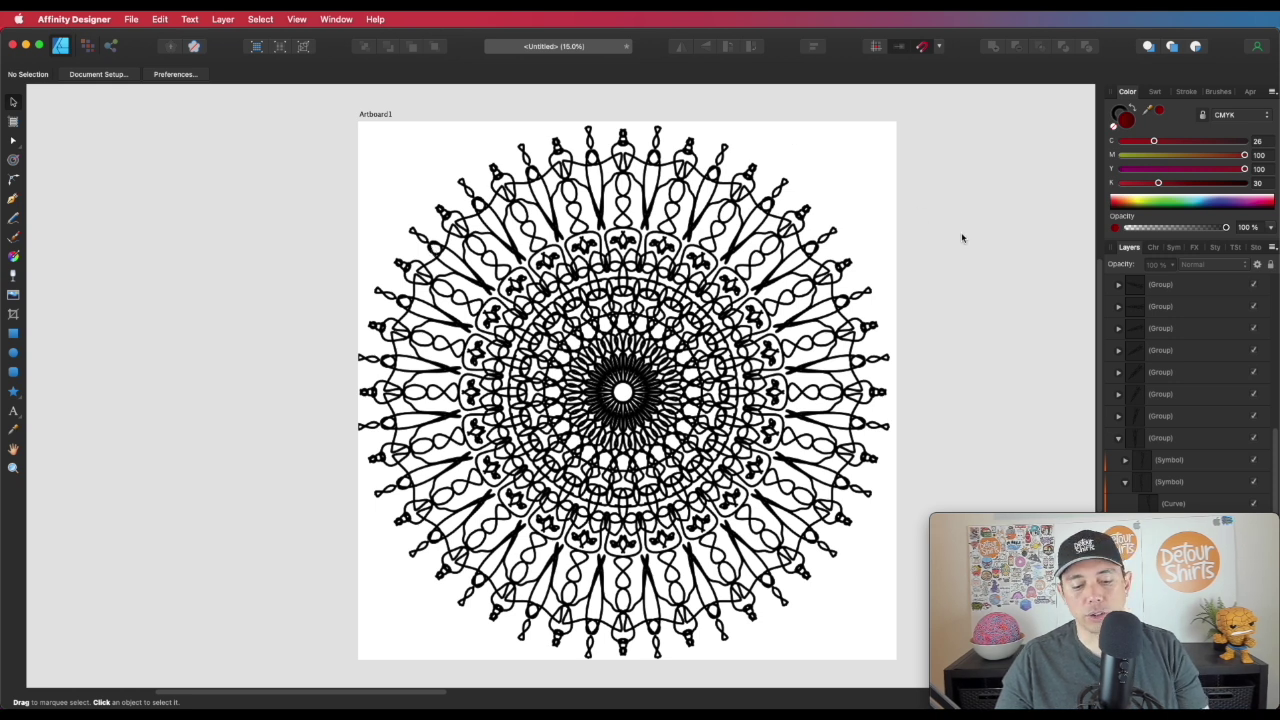
Go to the neighbouring artboard with the ring of solid dark red blocks and check the group on its upper vertical guide line
drag(980, 232, 658, 241)
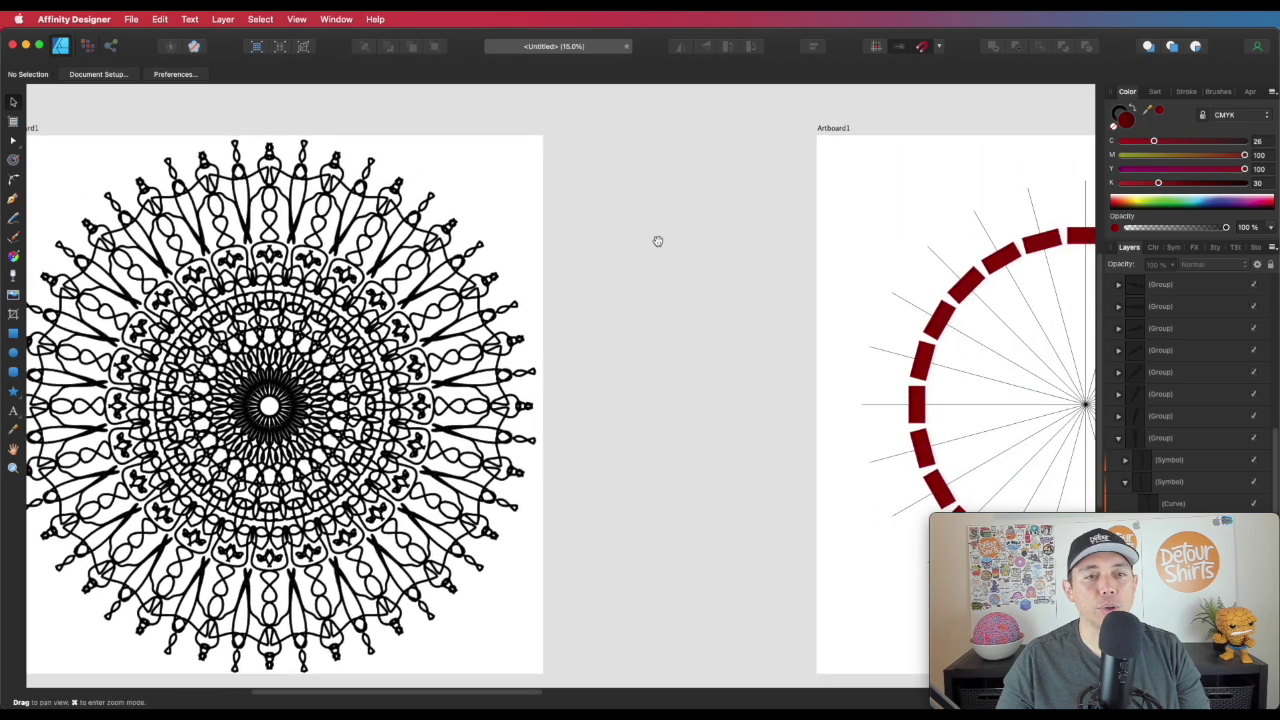
scroll(658, 241, right, 5)
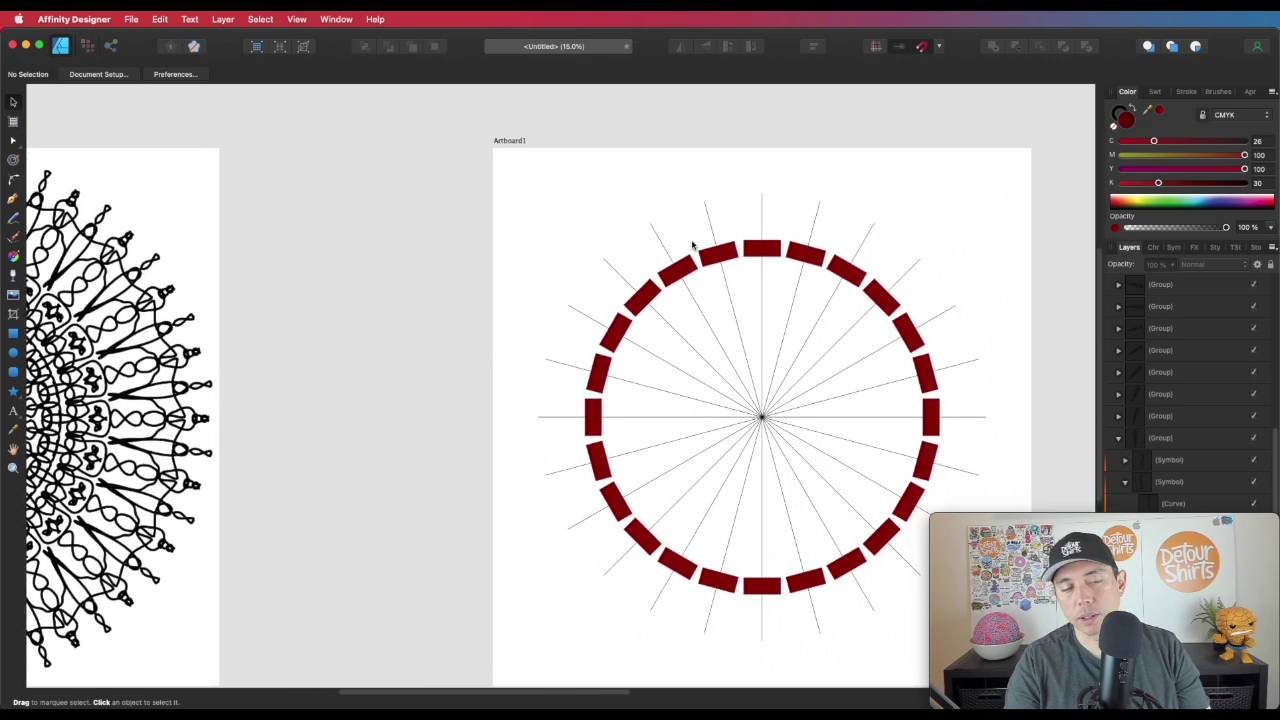
scroll(692, 244, up, 3)
drag(820, 251, 664, 296)
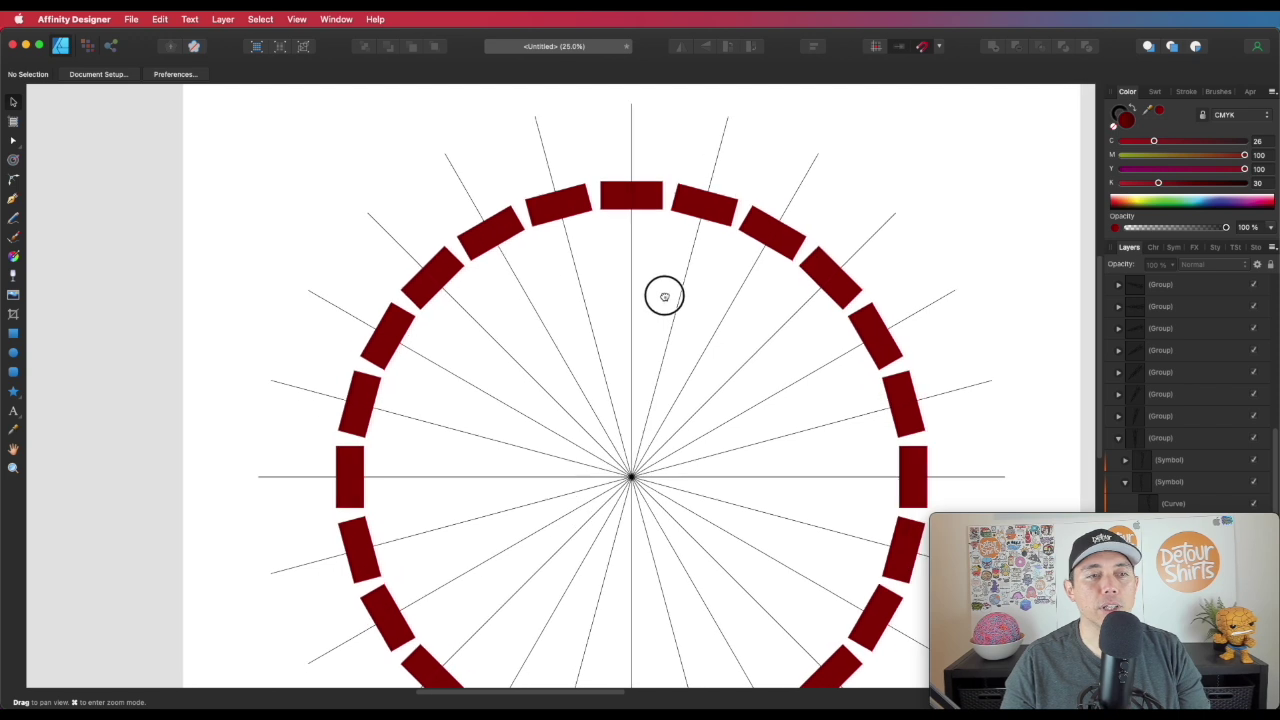
click(614, 200)
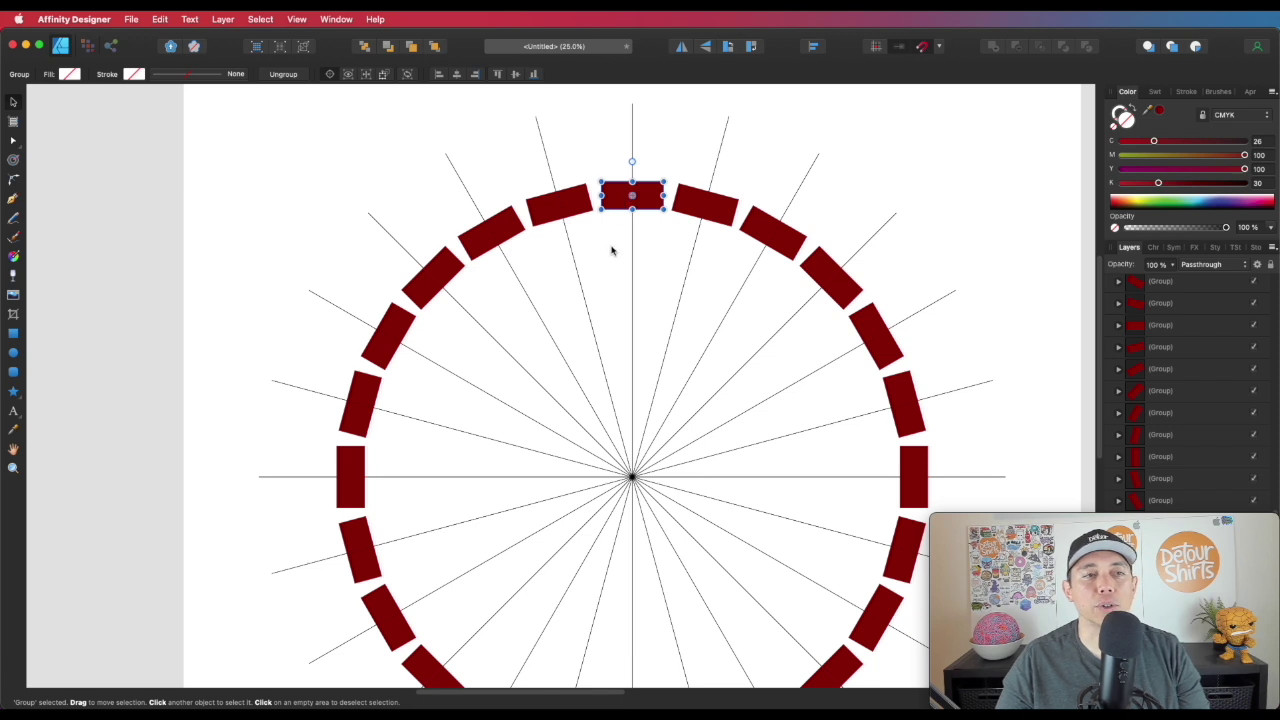
click(624, 275)
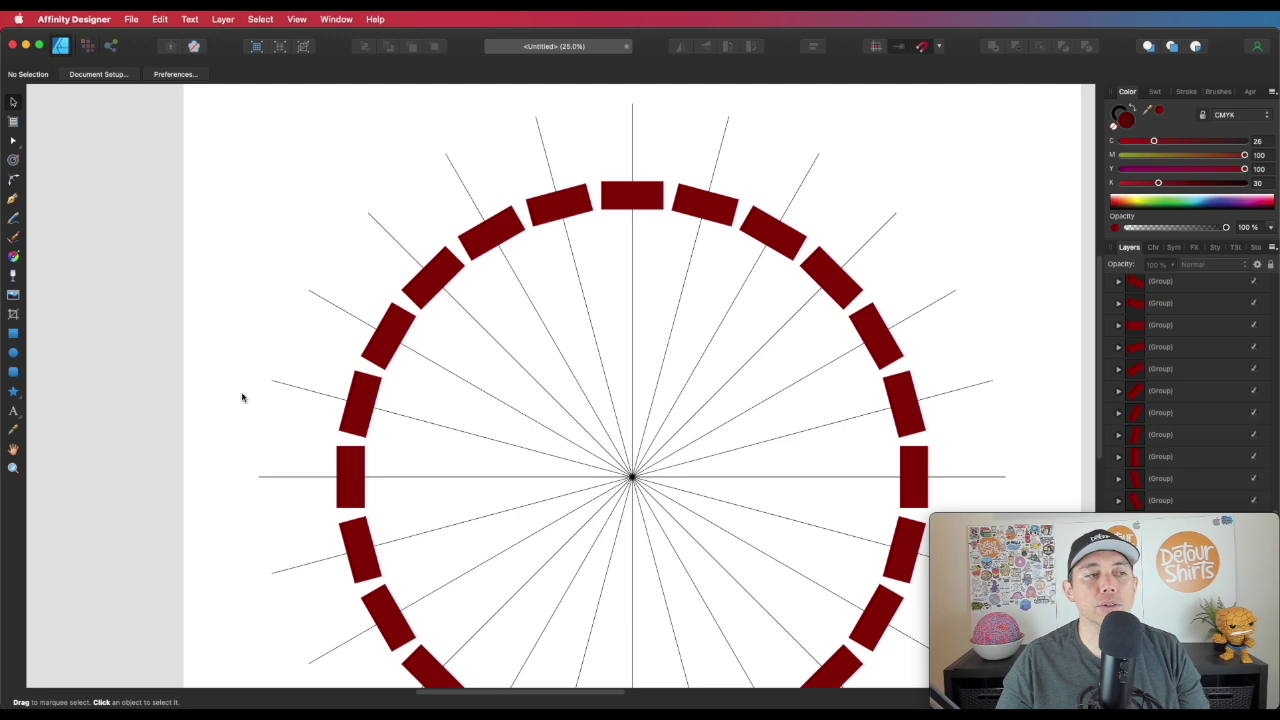
Select the rectangle inside the top group's symbol and draw a small circle beside the vertical guide line, between the ring and the centre
click(13, 353)
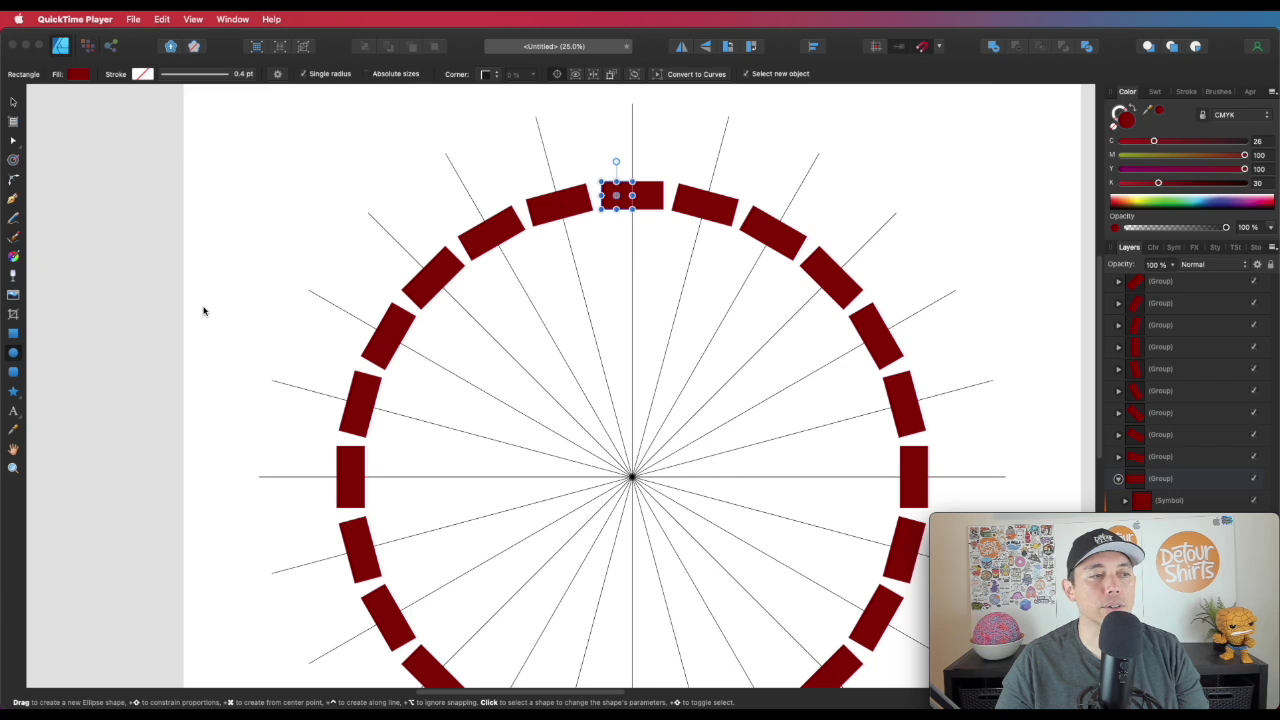
click(17, 356)
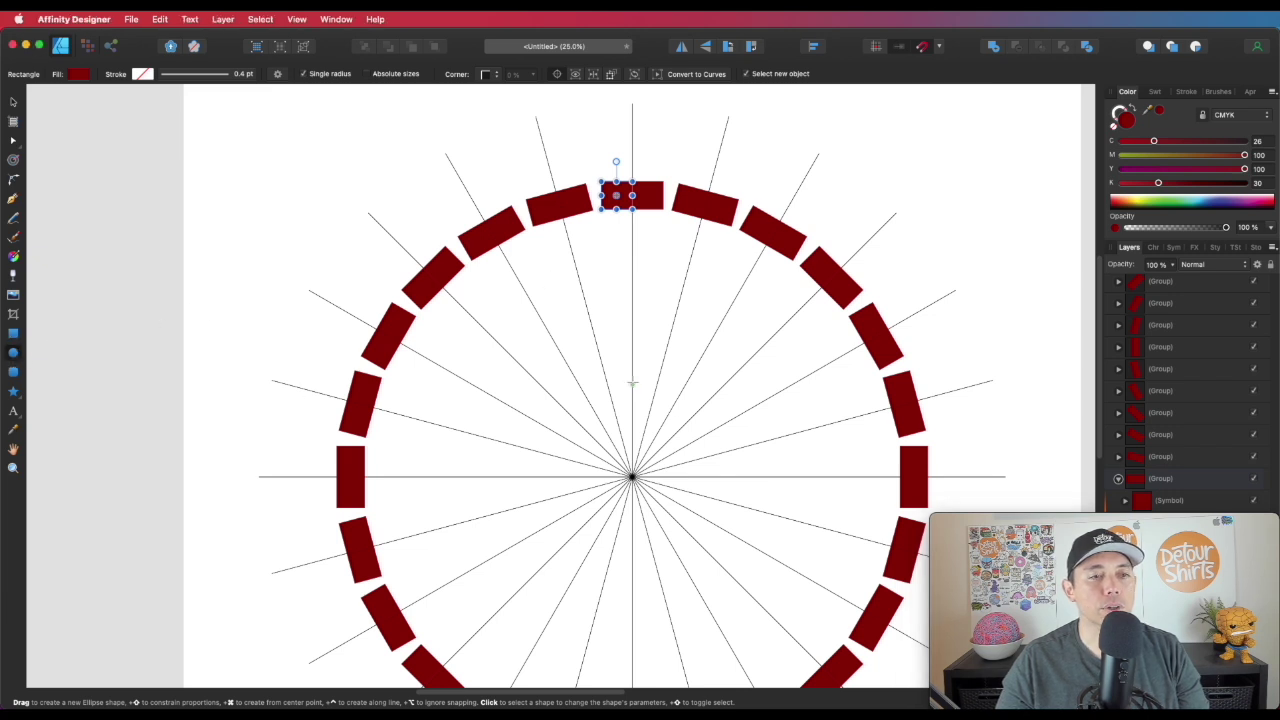
drag(620, 373, 629, 379)
key(super+1)
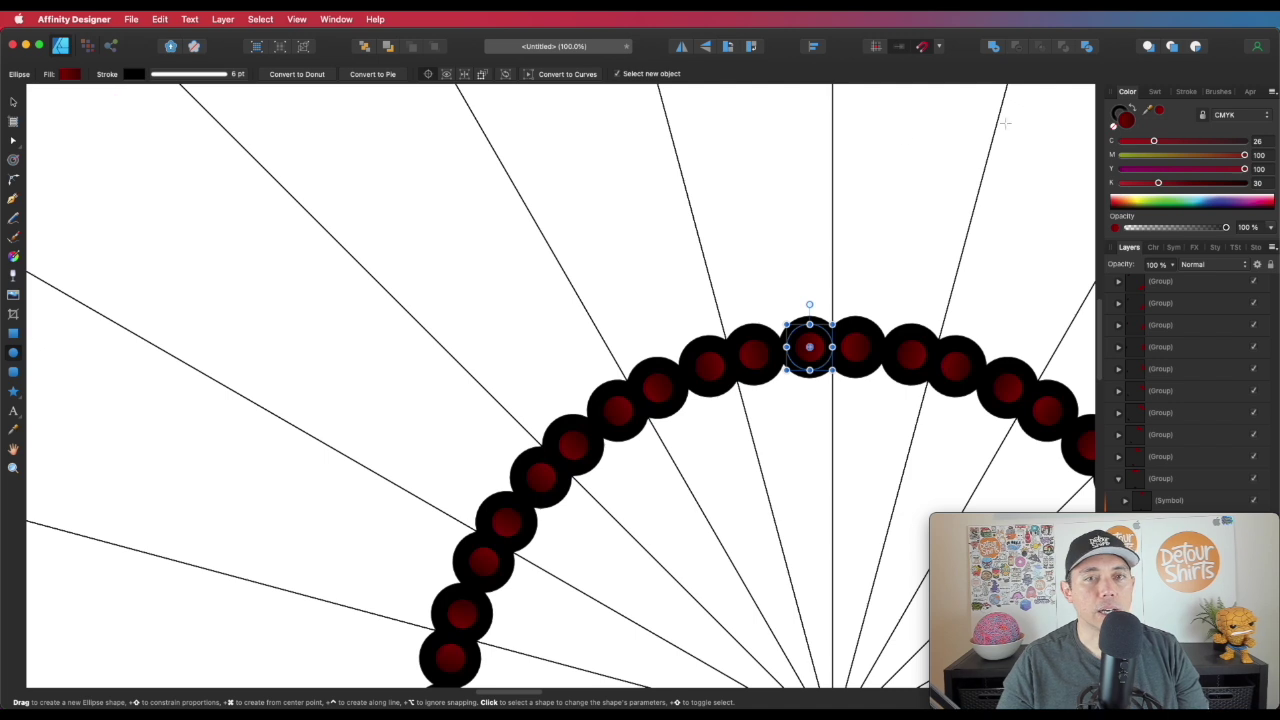
Remove the circle's stroke and move the circle onto the vertical guide line so it overlaps its mirrored copy
click(1125, 115)
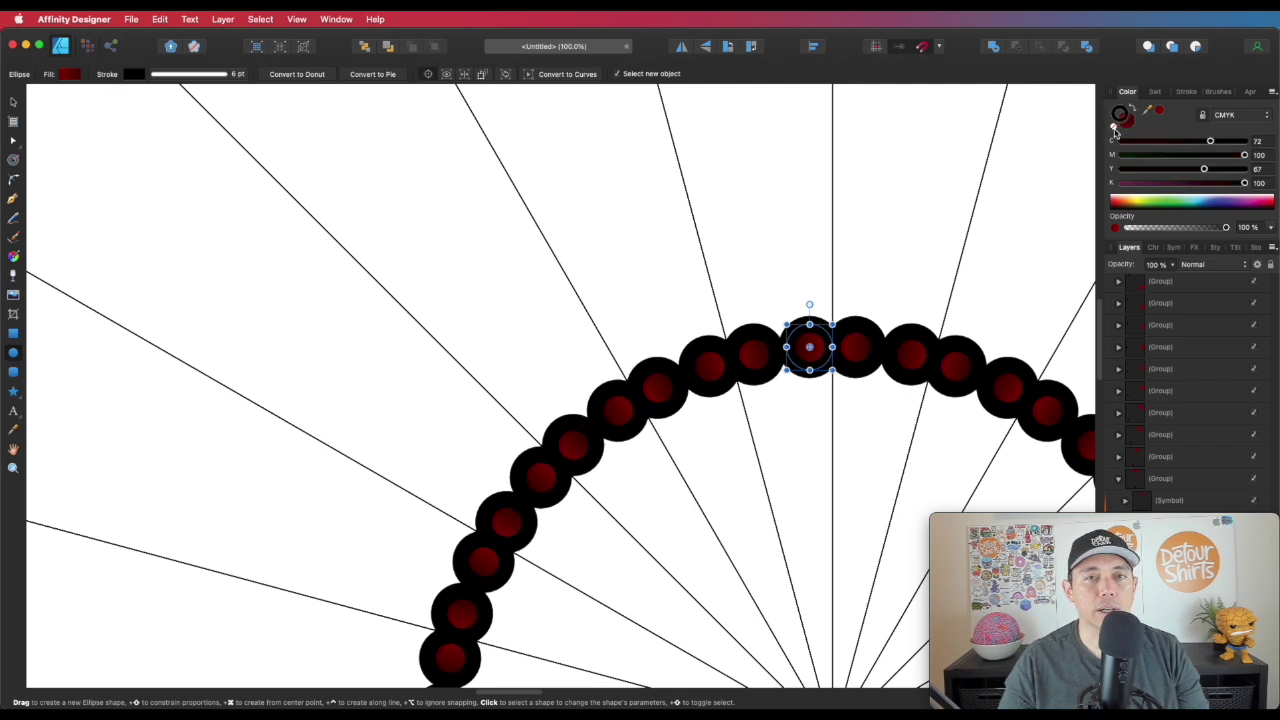
click(1114, 128)
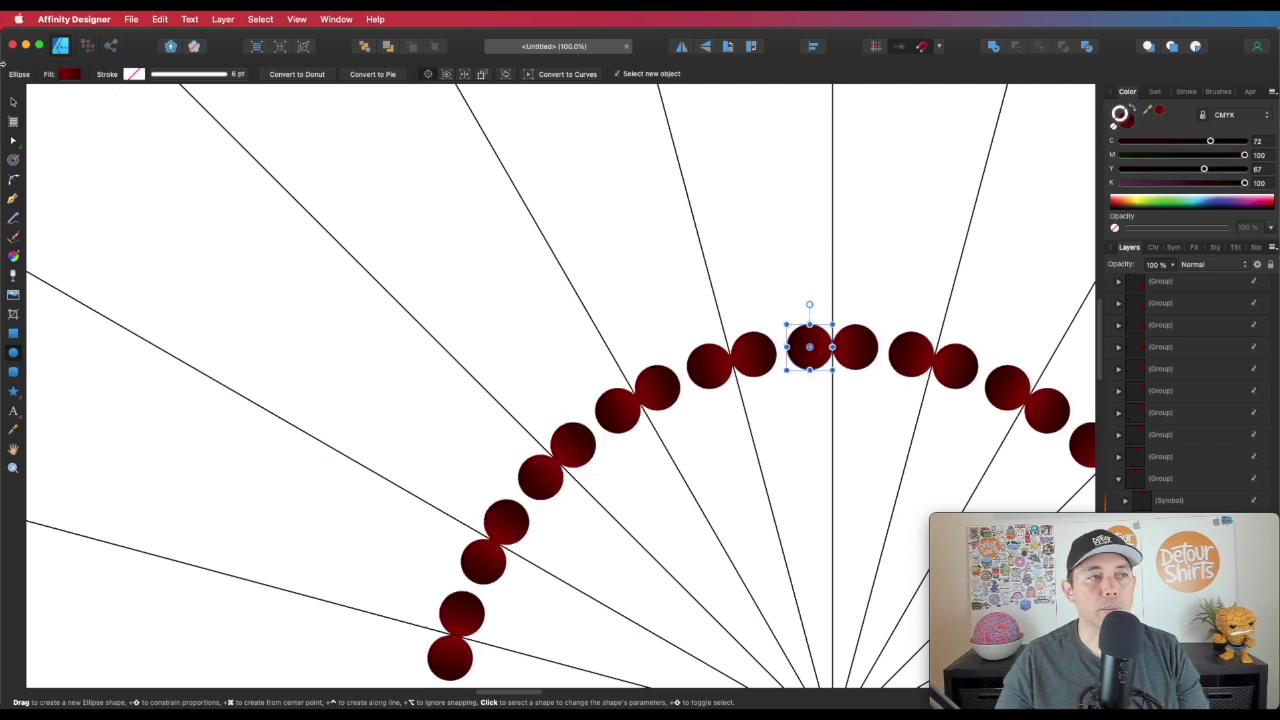
click(13, 102)
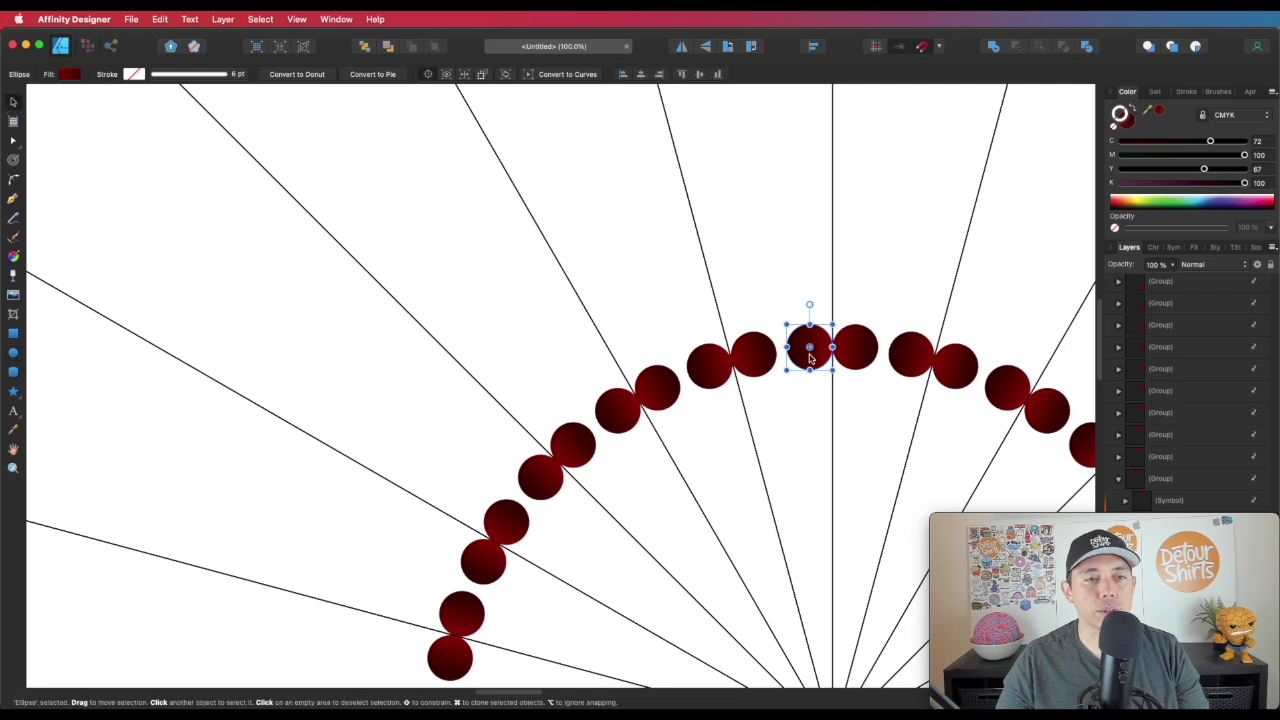
drag(812, 350, 838, 360)
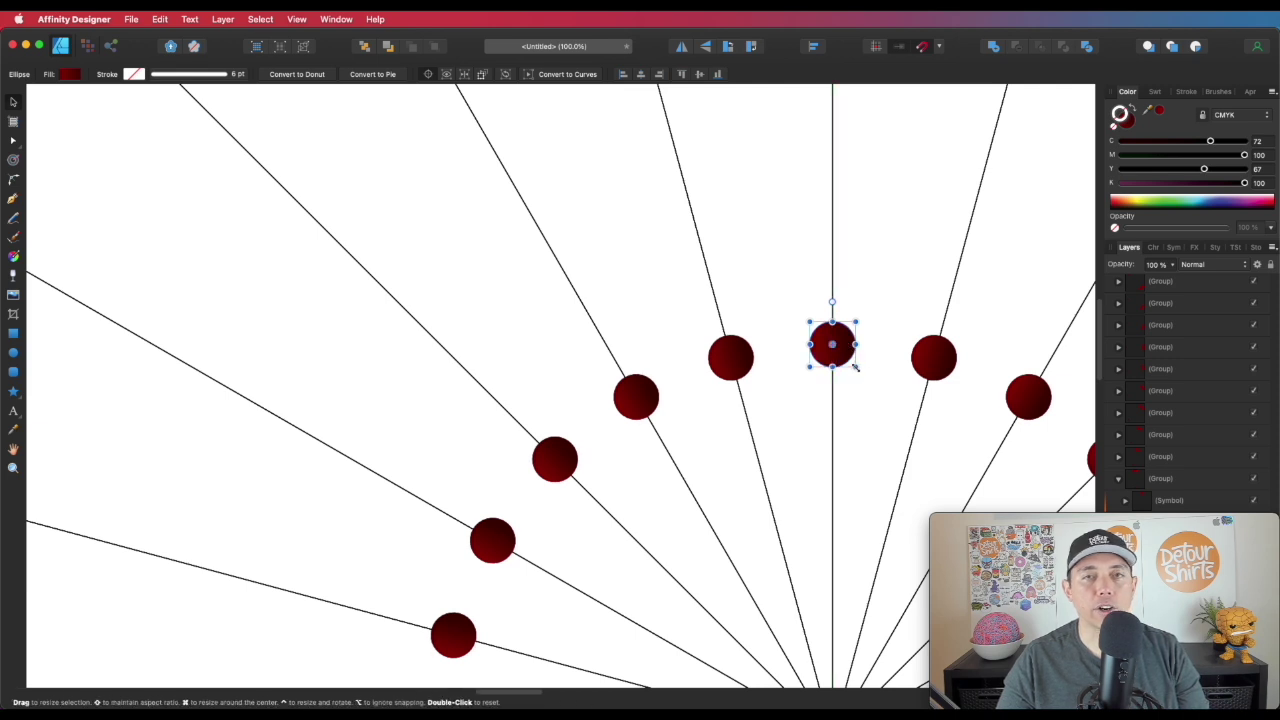
Enlarge the circle on the guide line and give it a solid red fill of C 0, M 100, Y 100, K 30
drag(855, 367, 868, 393)
click(861, 373)
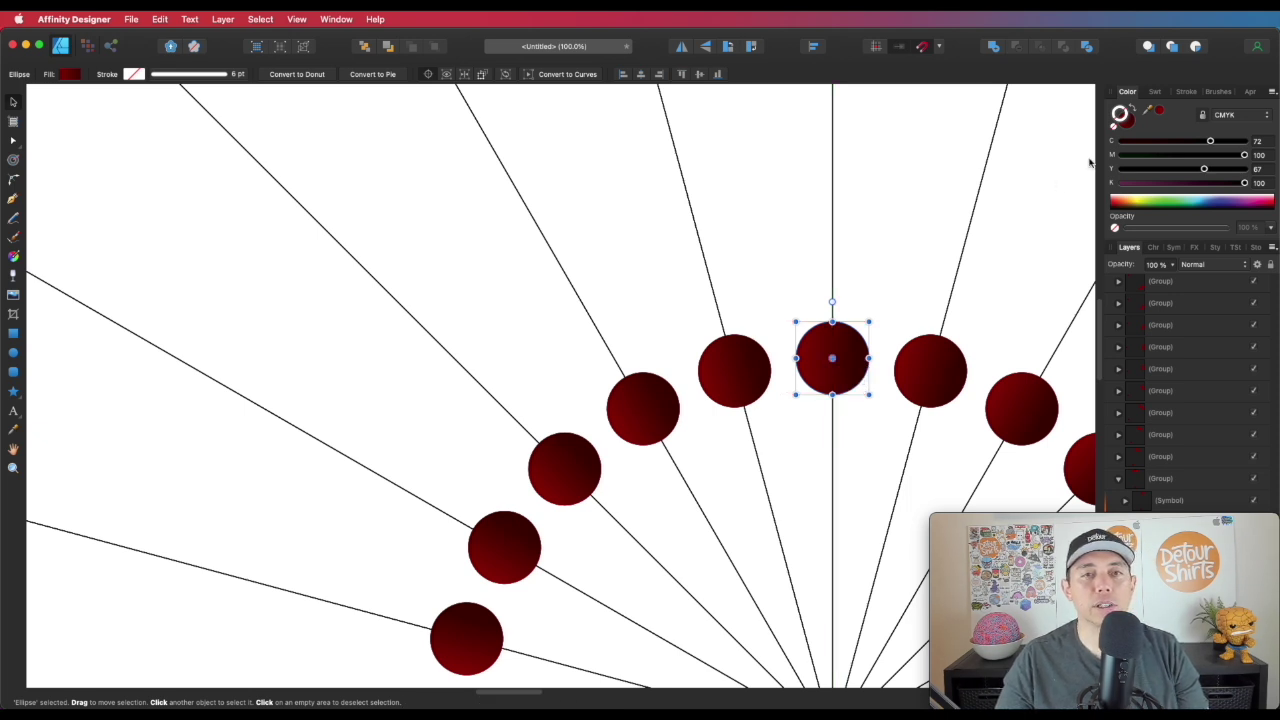
click(1125, 126)
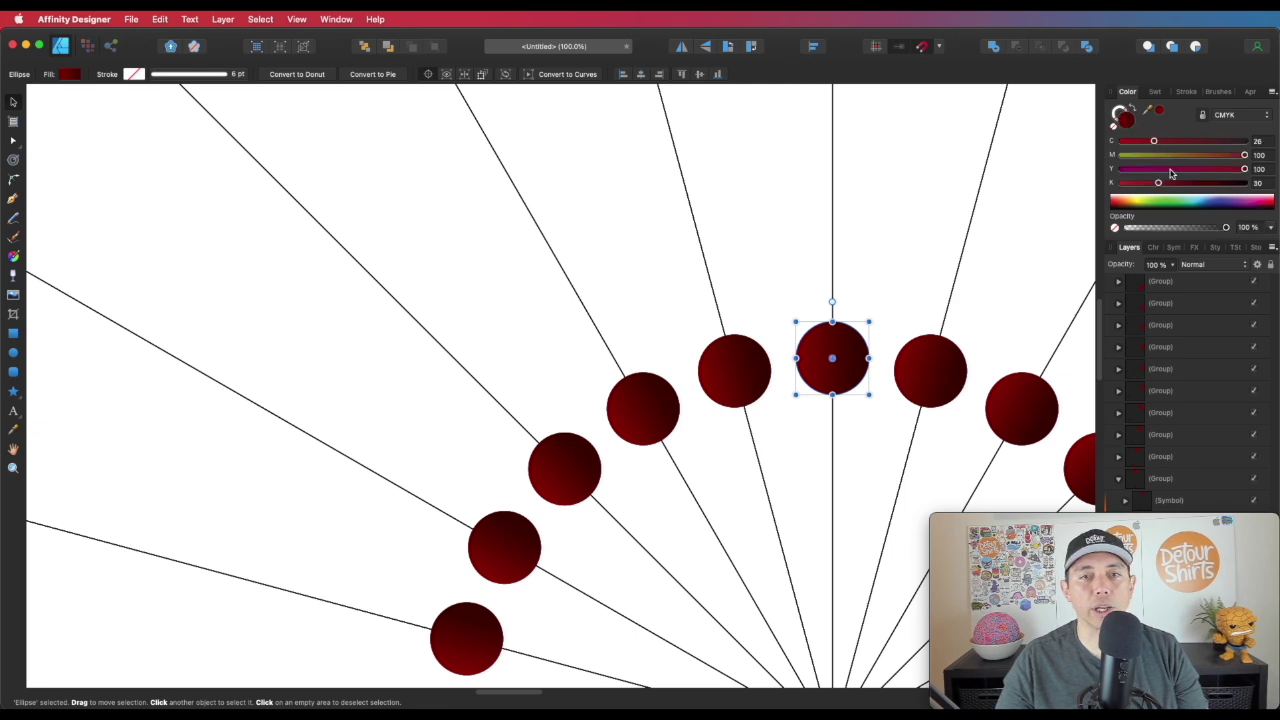
drag(1160, 145, 1069, 143)
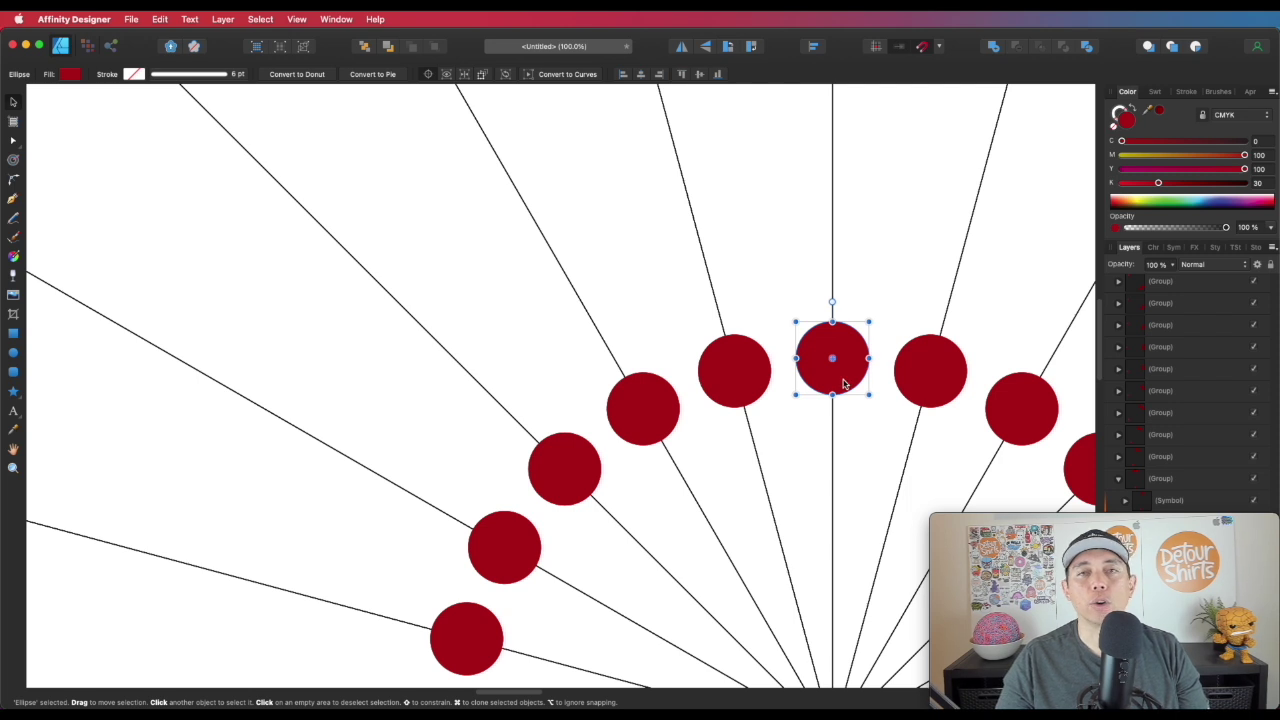
Duplicate the red circle outward between two guide lines, and place a larger copy farther out, overlapping the vertical guide line
drag(843, 381, 785, 312)
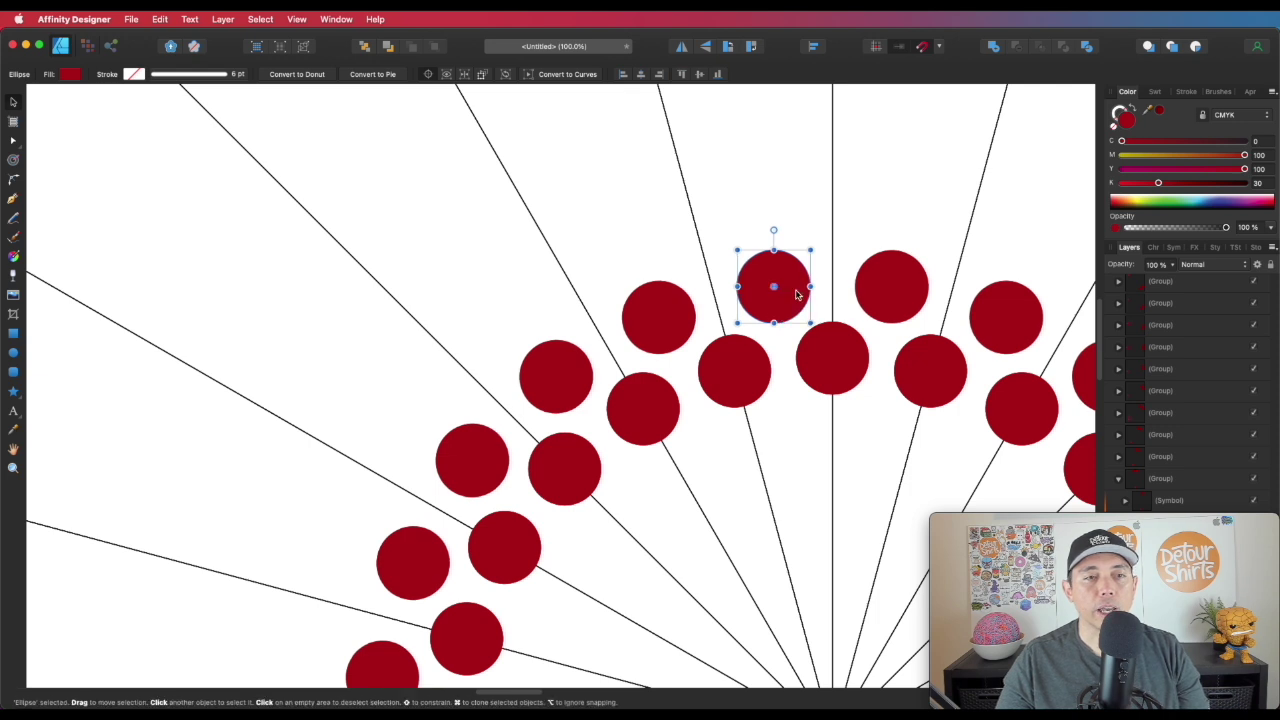
scroll(788, 312, up, 1)
mouse_move(791, 313)
mouse_down()
mouse_move(849, 231)
mouse_move(890, 284)
mouse_up()
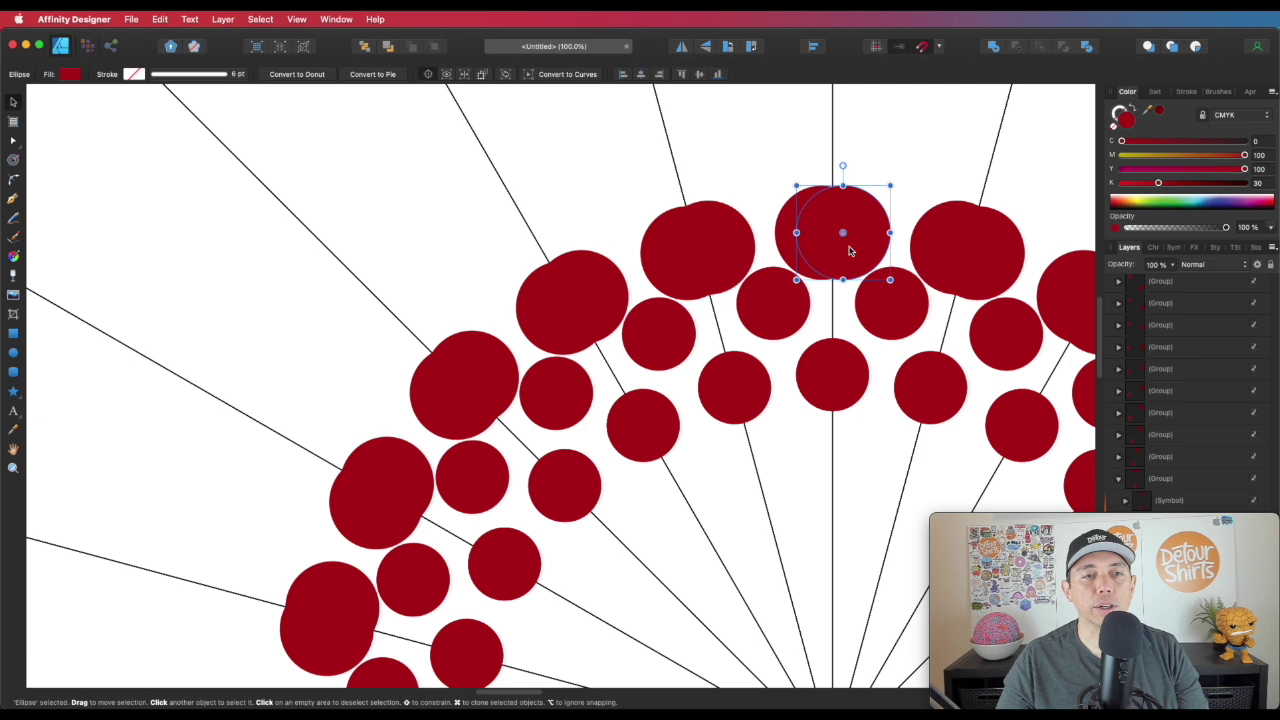
Centre the large circle on the vertical guide line over its mirrored copy, and duplicate smaller circles inward to form an inner ring
mouse_move(837, 229)
mouse_down()
mouse_move(838, 241)
mouse_move(837, 229)
mouse_up()
key(super+d)
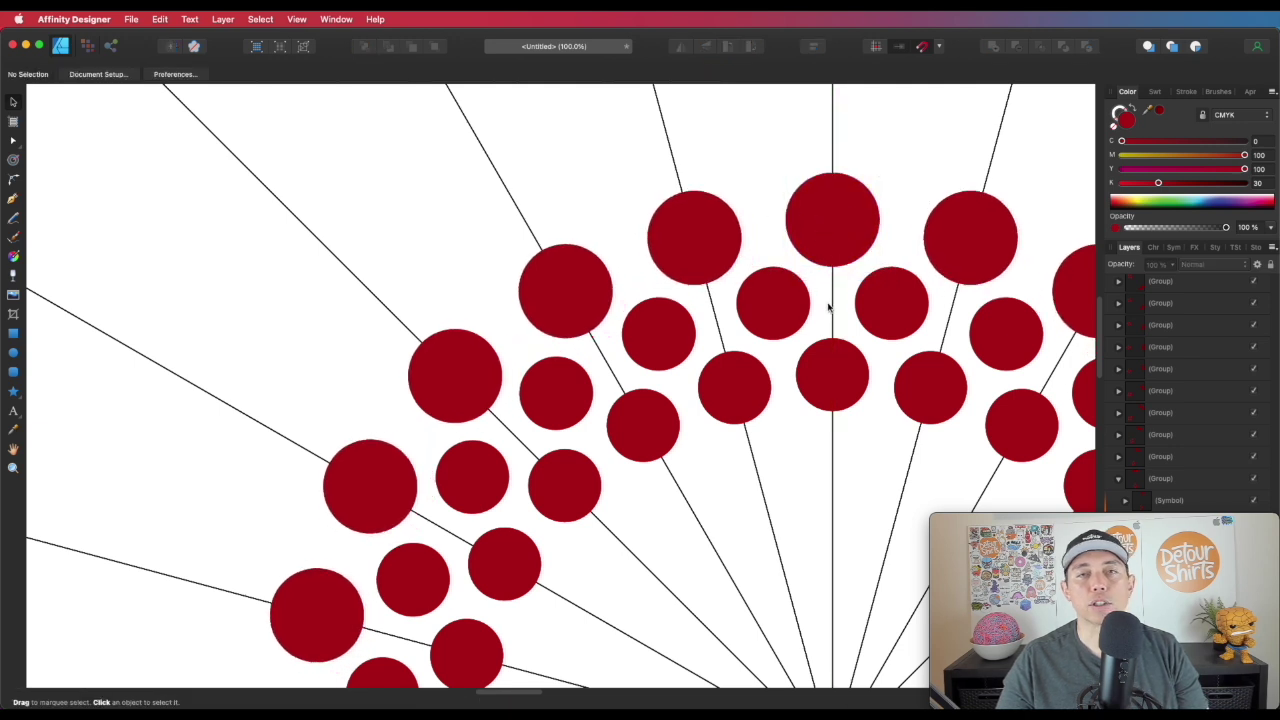
click(762, 313)
double_click(779, 310)
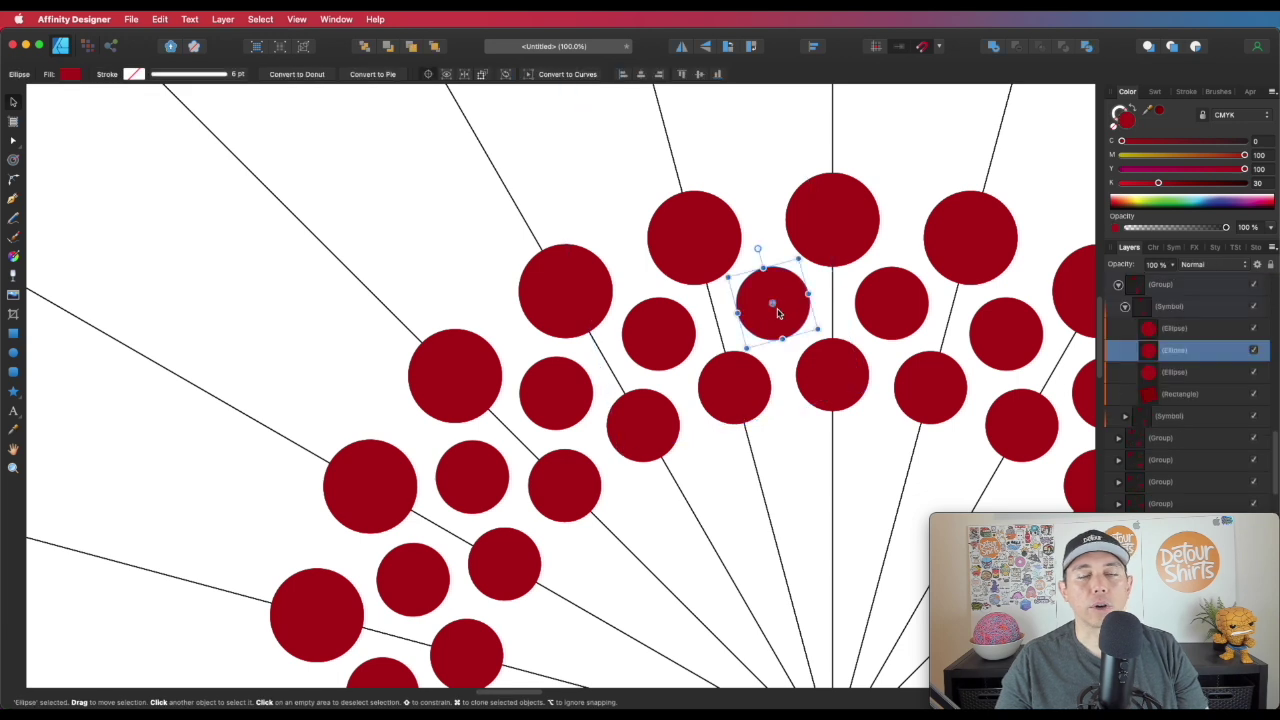
drag(783, 306, 781, 452)
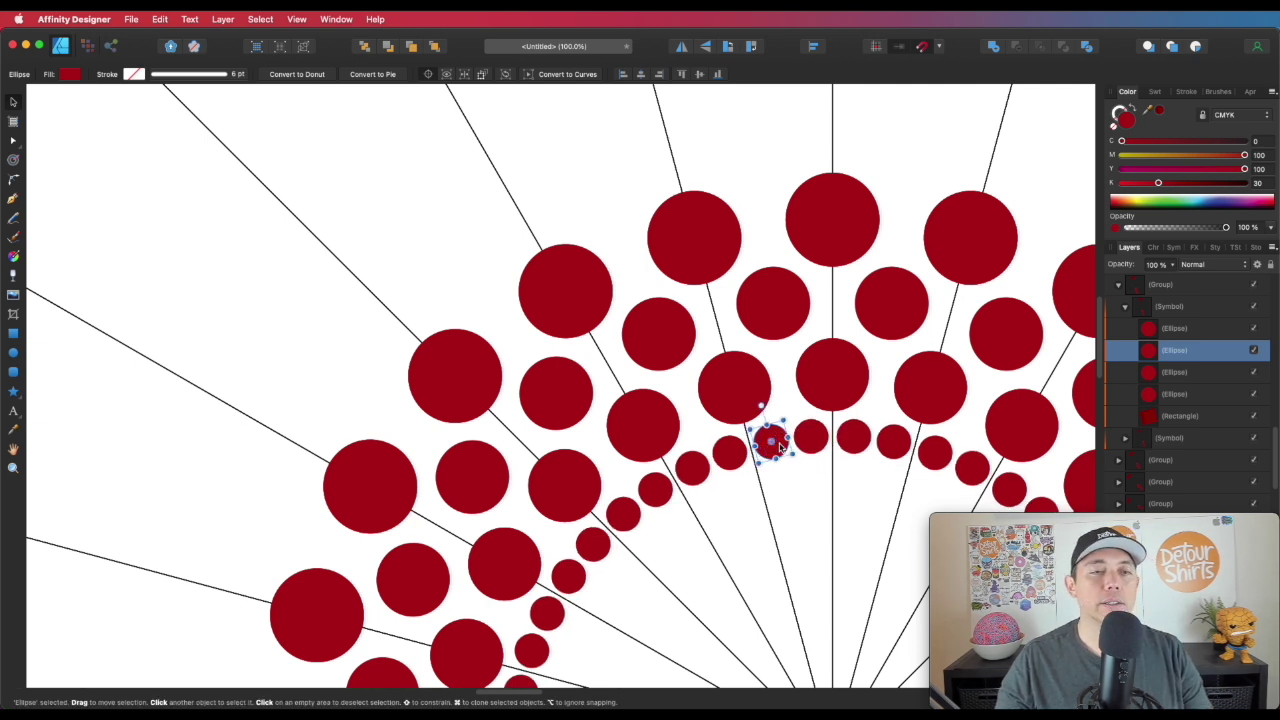
Duplicate the small circle outward to build a pointed arch around each large circle, with the tip circle centred on the guide line
drag(778, 452, 820, 135)
drag(818, 132, 840, 165)
click(897, 165)
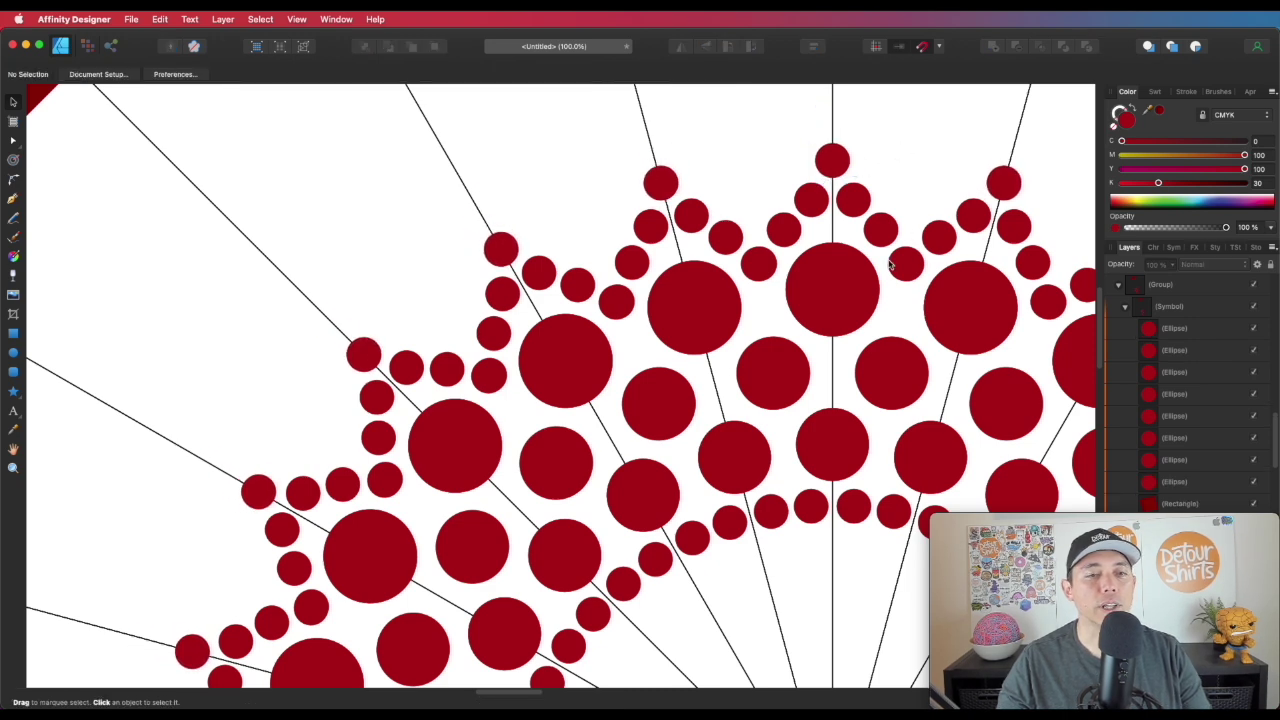
Examine the whole red circle pattern and compare it with the finished multicoloured mandala on the neighbouring artboard
key(super+minus)
key(super+minus)
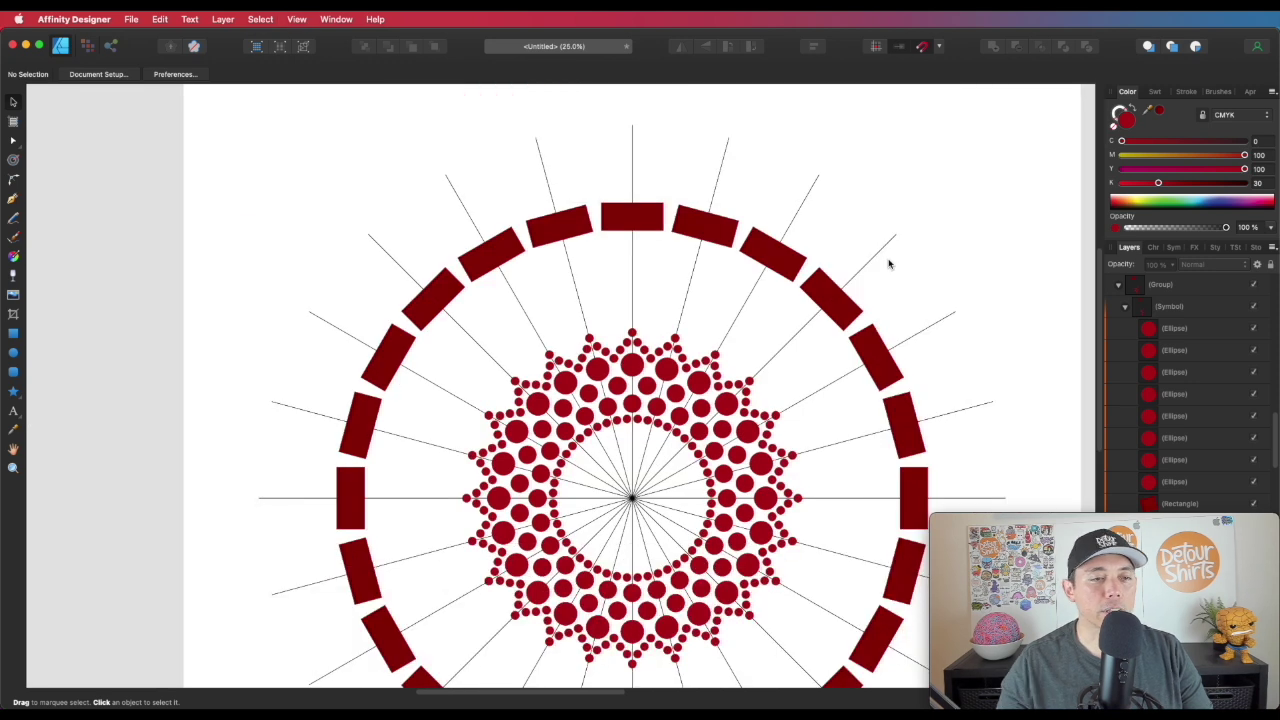
drag(837, 371, 877, 220)
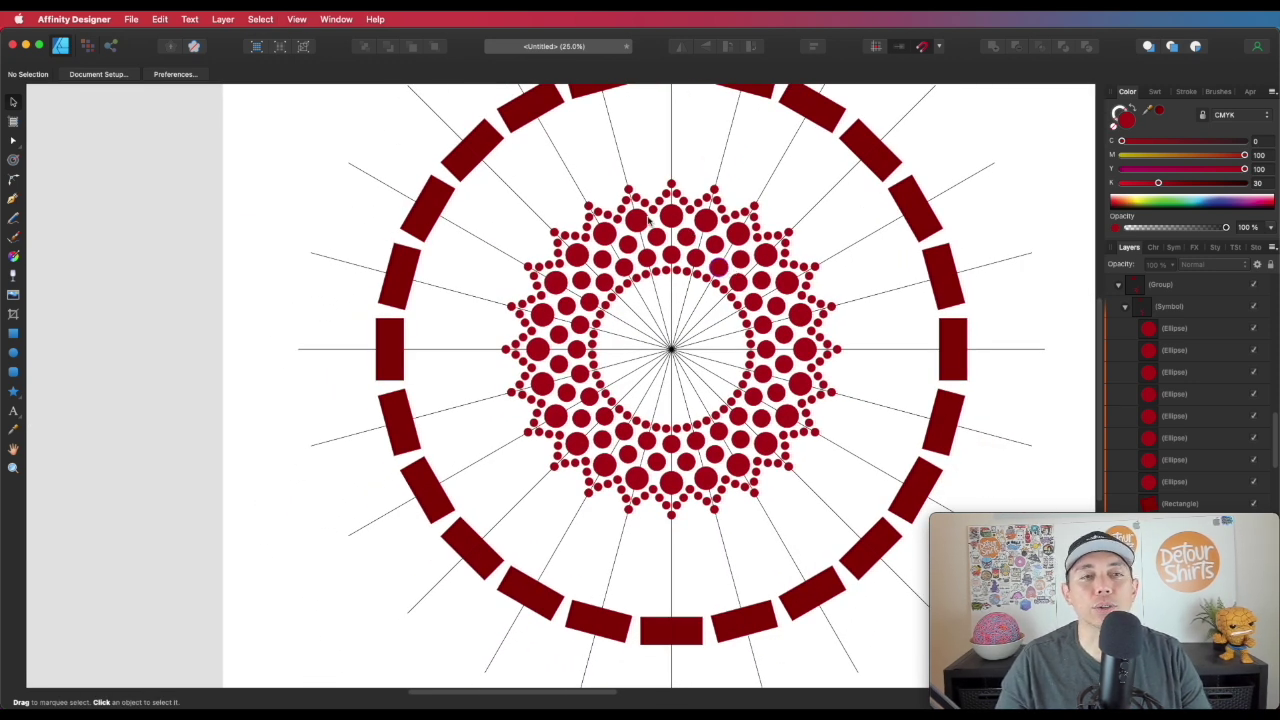
drag(954, 226, 955, 285)
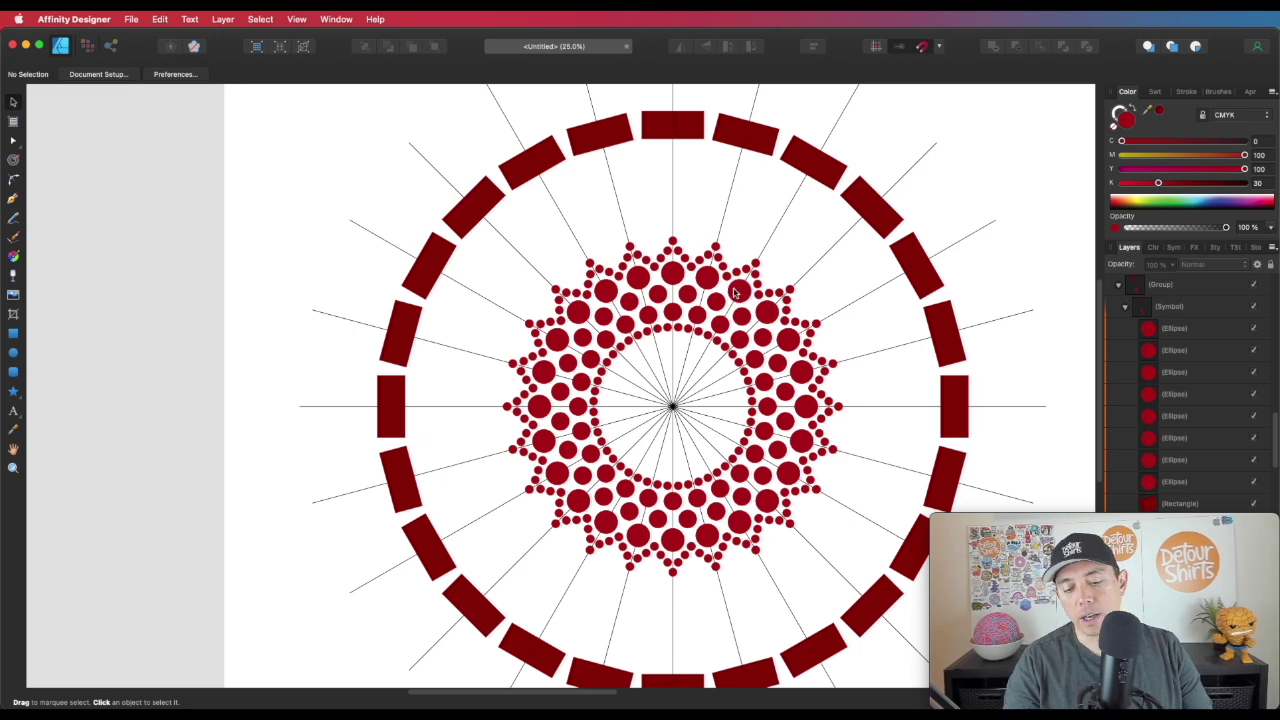
key(super+minus)
scroll(900, 235, right, 5)
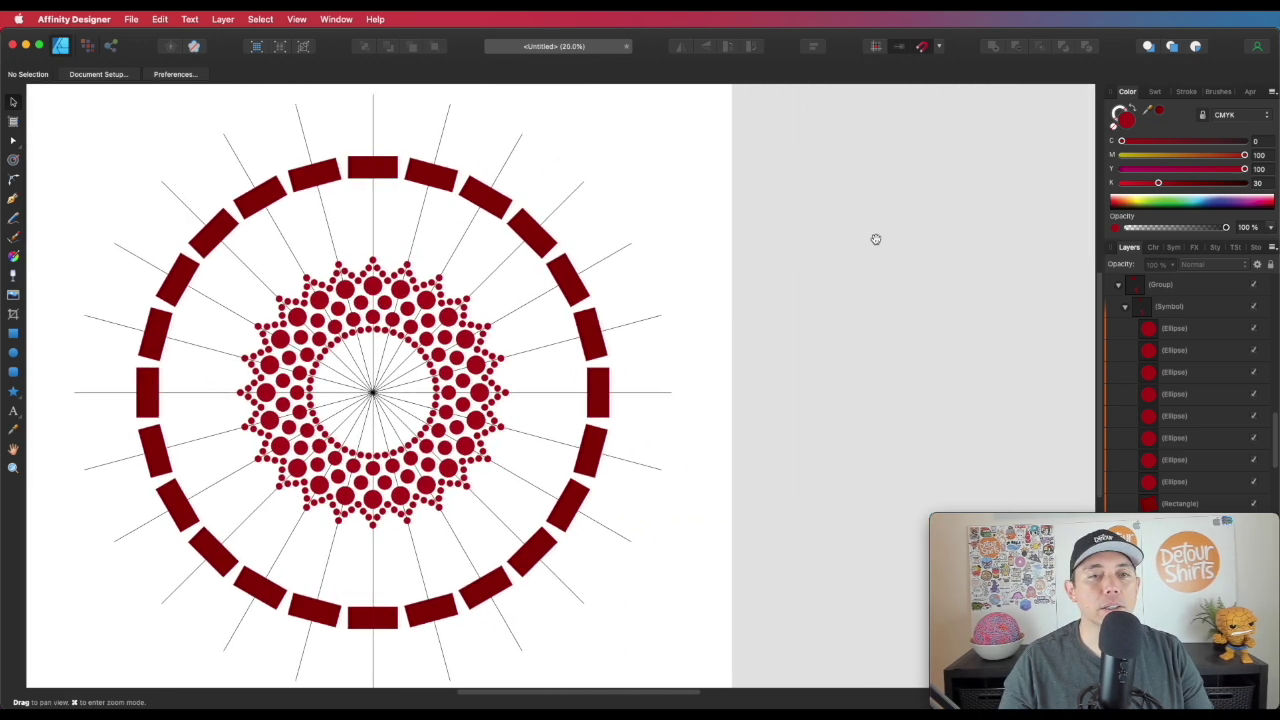
scroll(875, 239, right, 10)
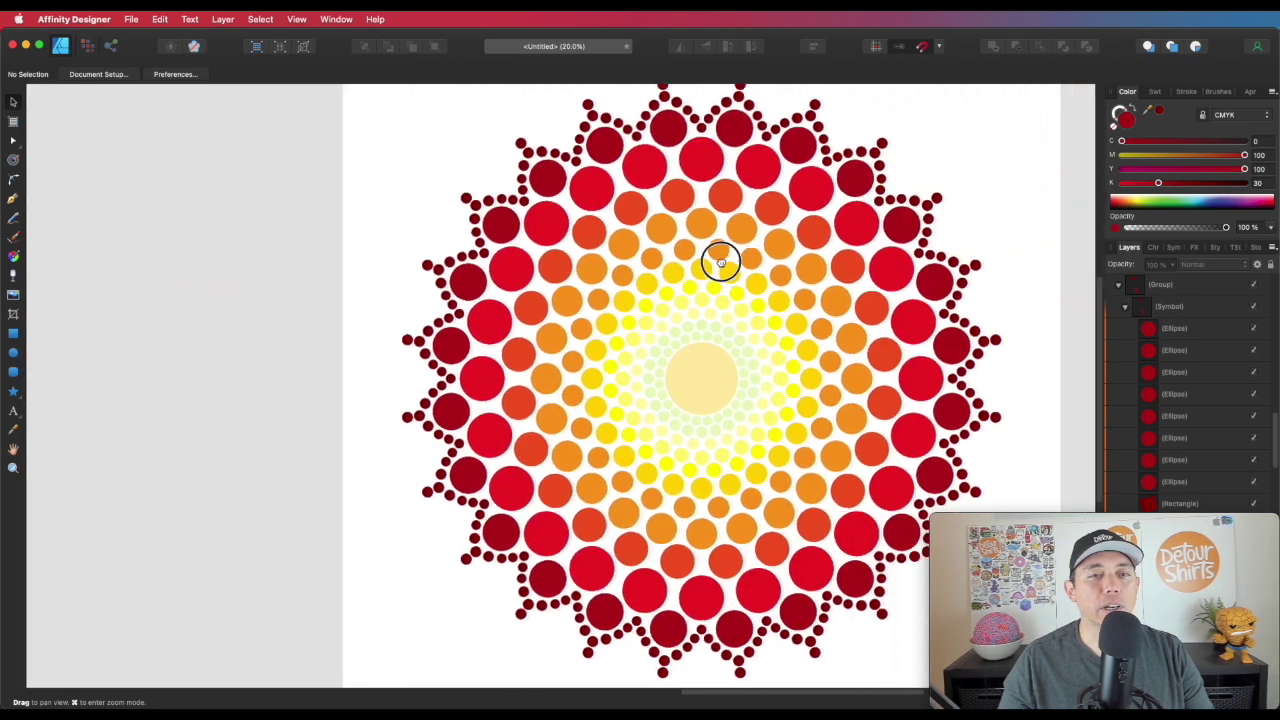
scroll(720, 262, right, 2)
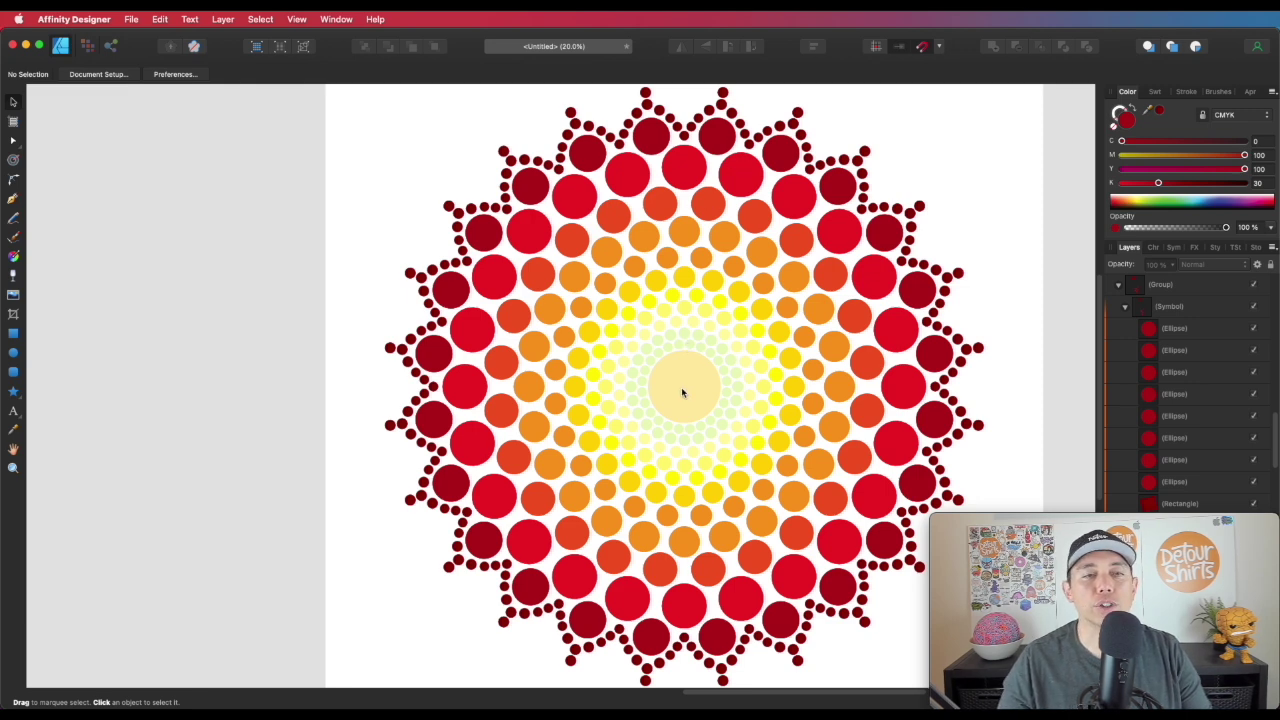
key(super+minus)
drag(685, 229, 727, 241)
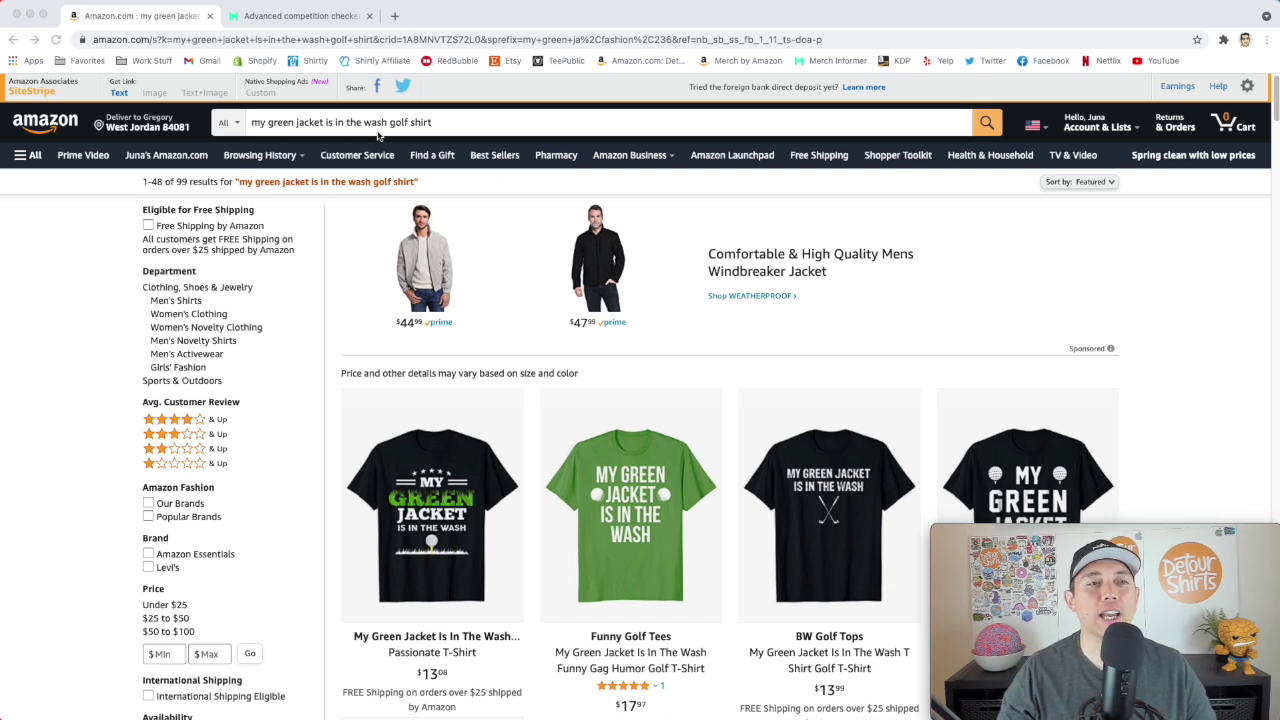
In the browser, review the Amazon results for "my green jacket is in the wash golf shirt", including designs, prices and sales ranks
scroll(1124, 248, down, 3)
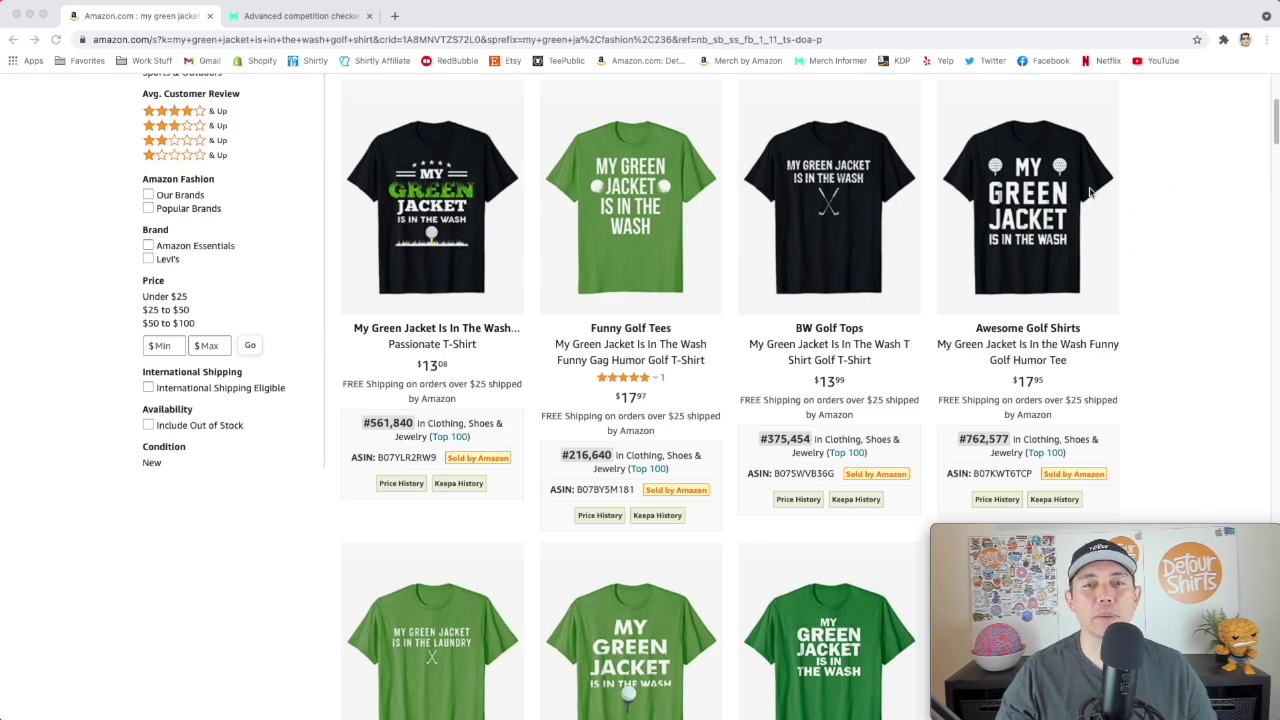
scroll(1150, 280, down, 1)
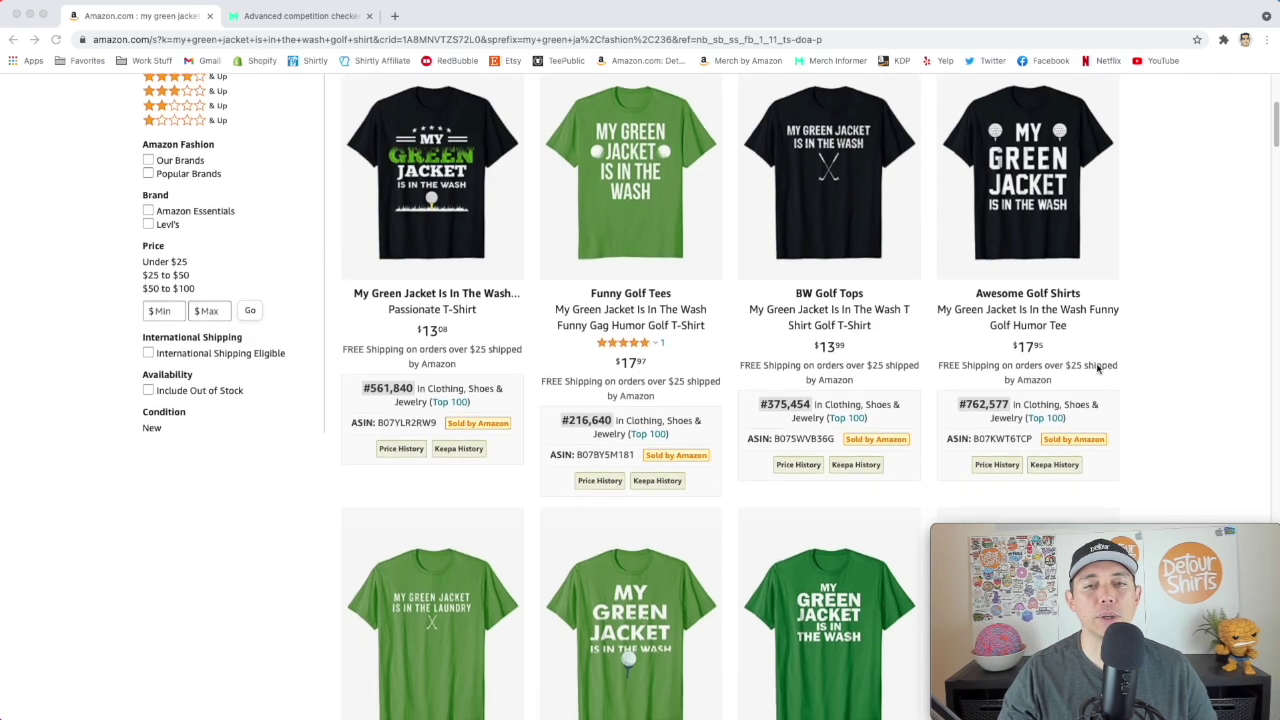
scroll(1097, 369, down, 4)
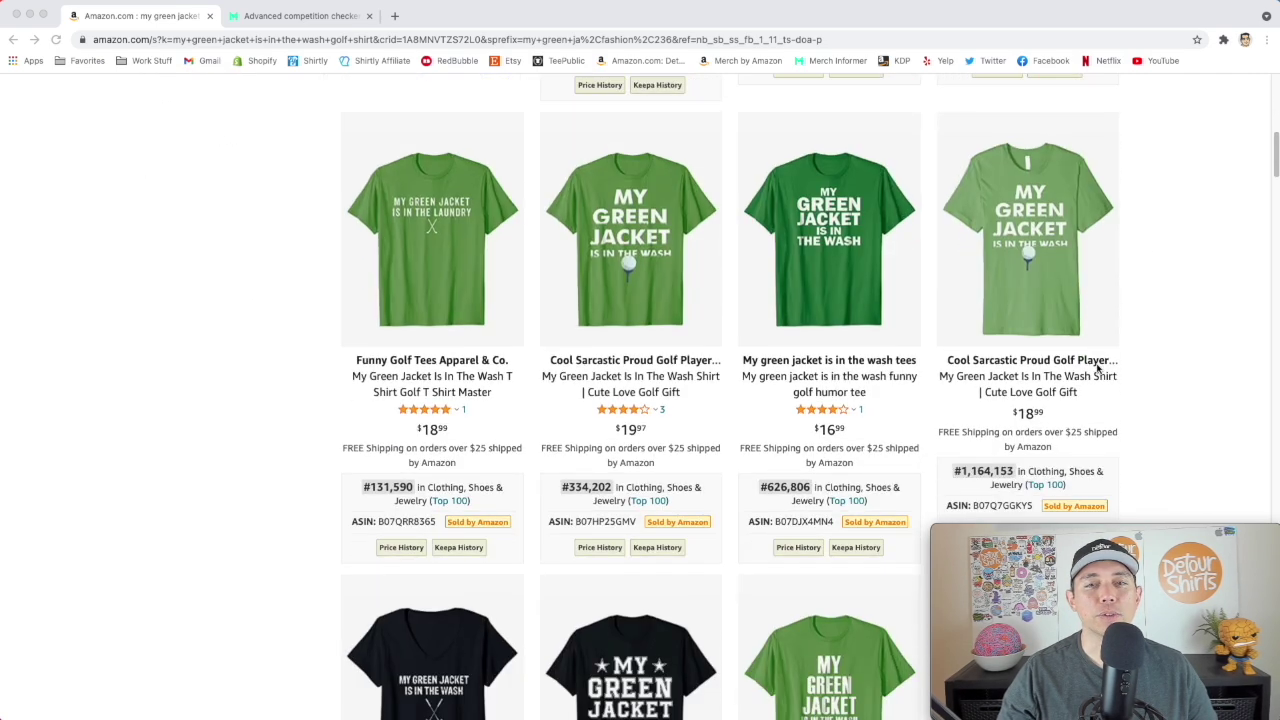
scroll(1097, 369, down, 3)
scroll(1097, 369, down, 5)
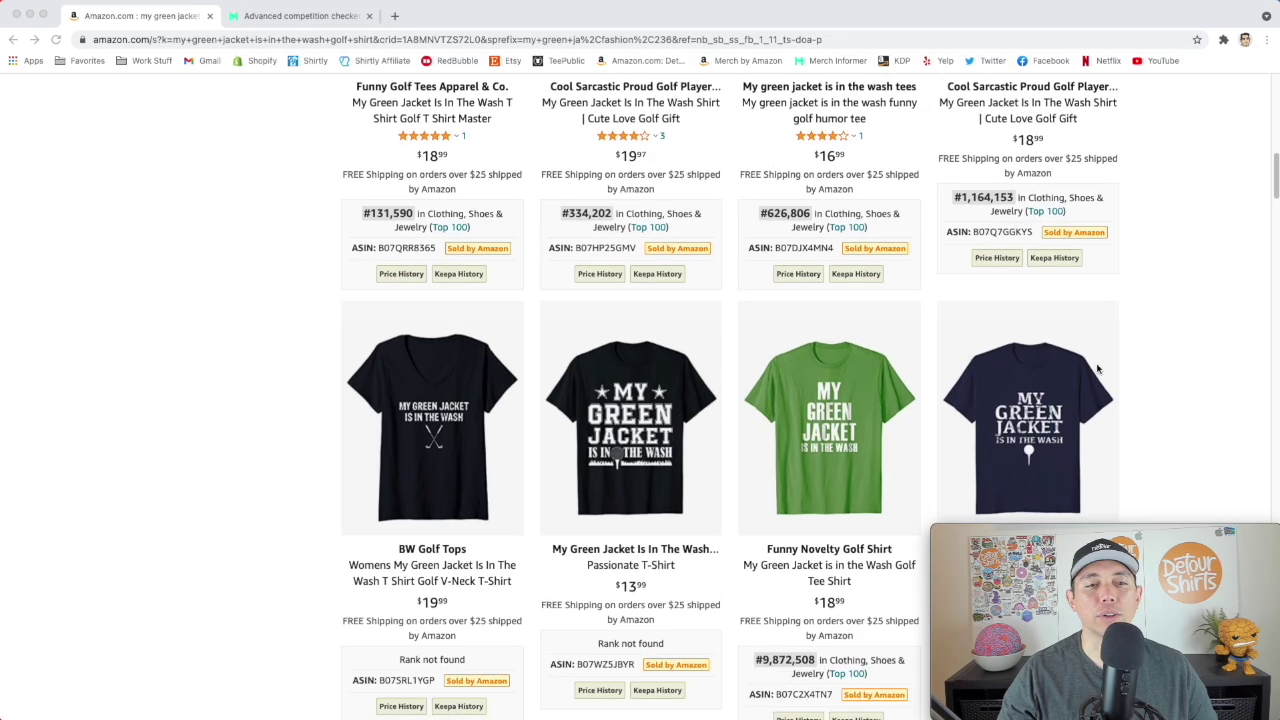
scroll(1097, 369, up, 4)
scroll(1097, 369, up, 10)
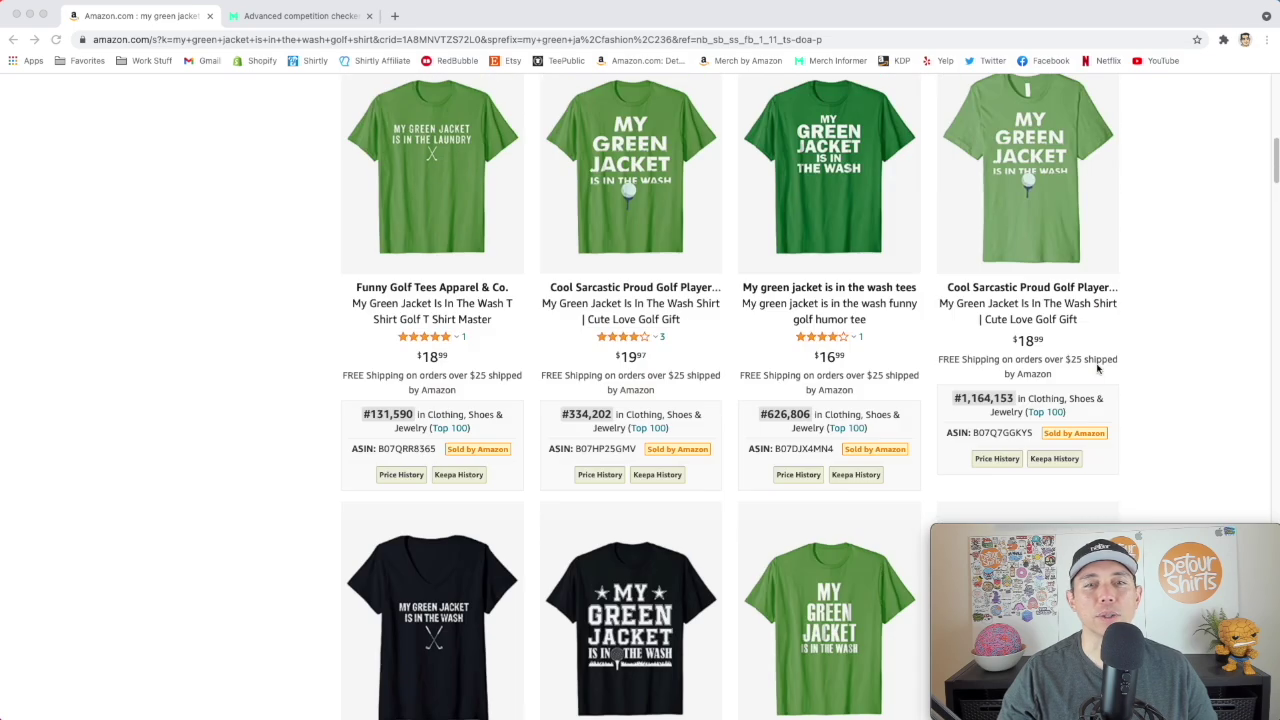
scroll(1097, 369, up, 3)
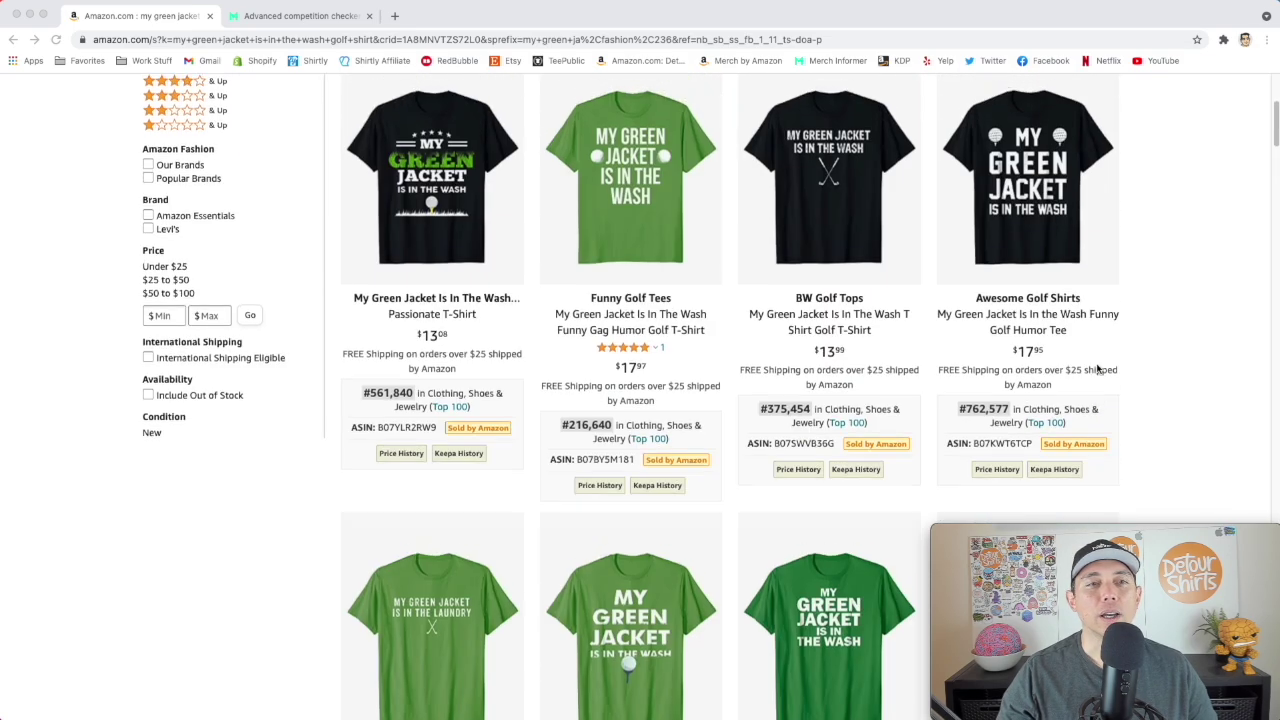
Check the Merch Informer competition checker's product counts and total score for the green jacket golf shirt phrase
click(292, 17)
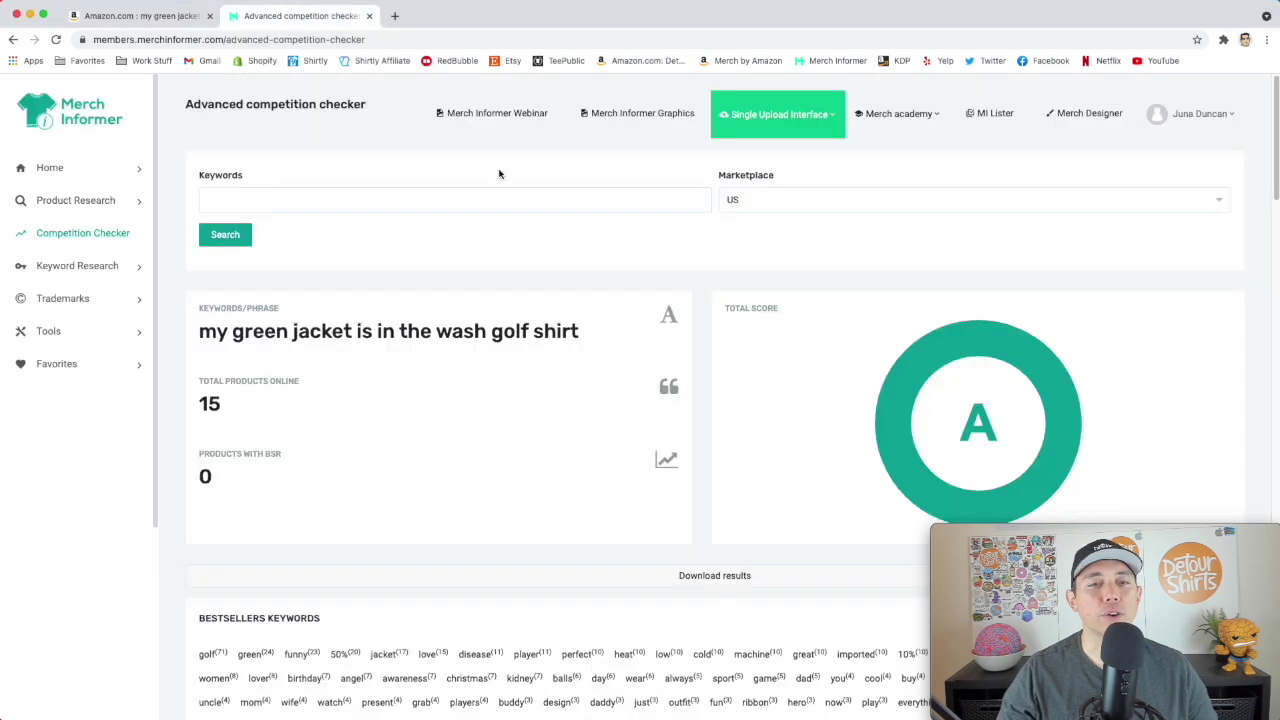
scroll(729, 331, down, 1)
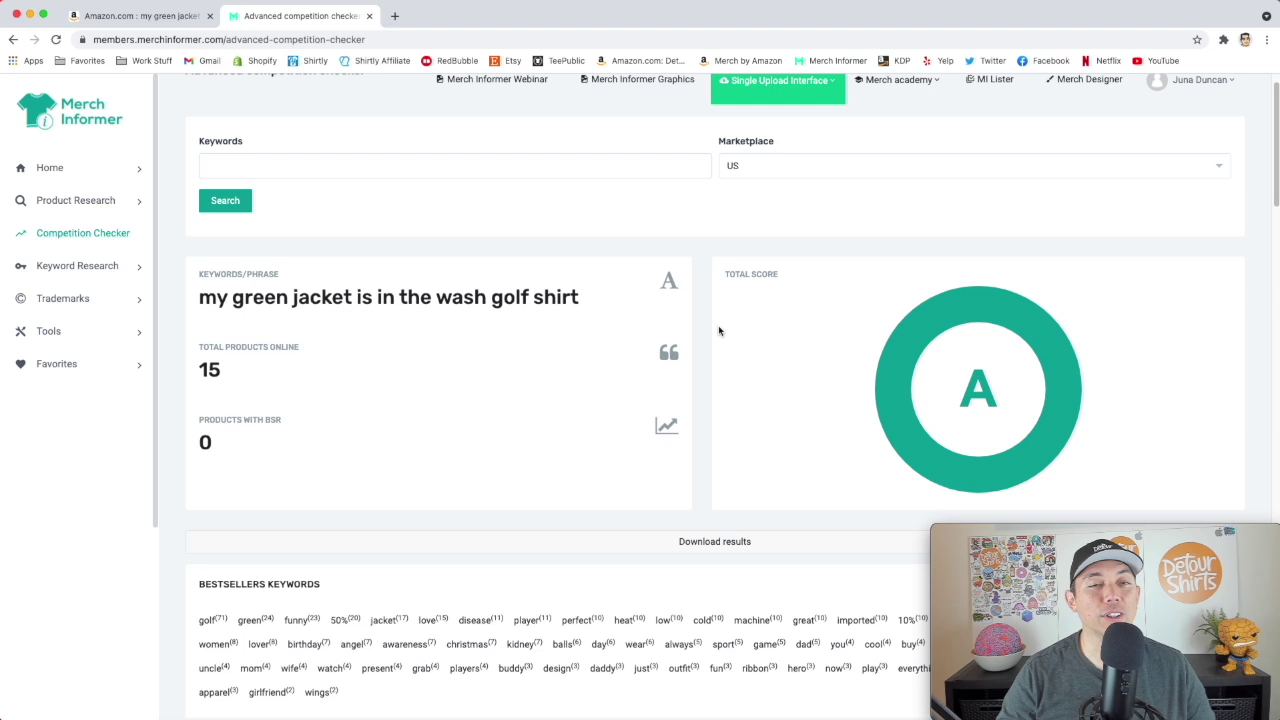
scroll(612, 368, up, 1)
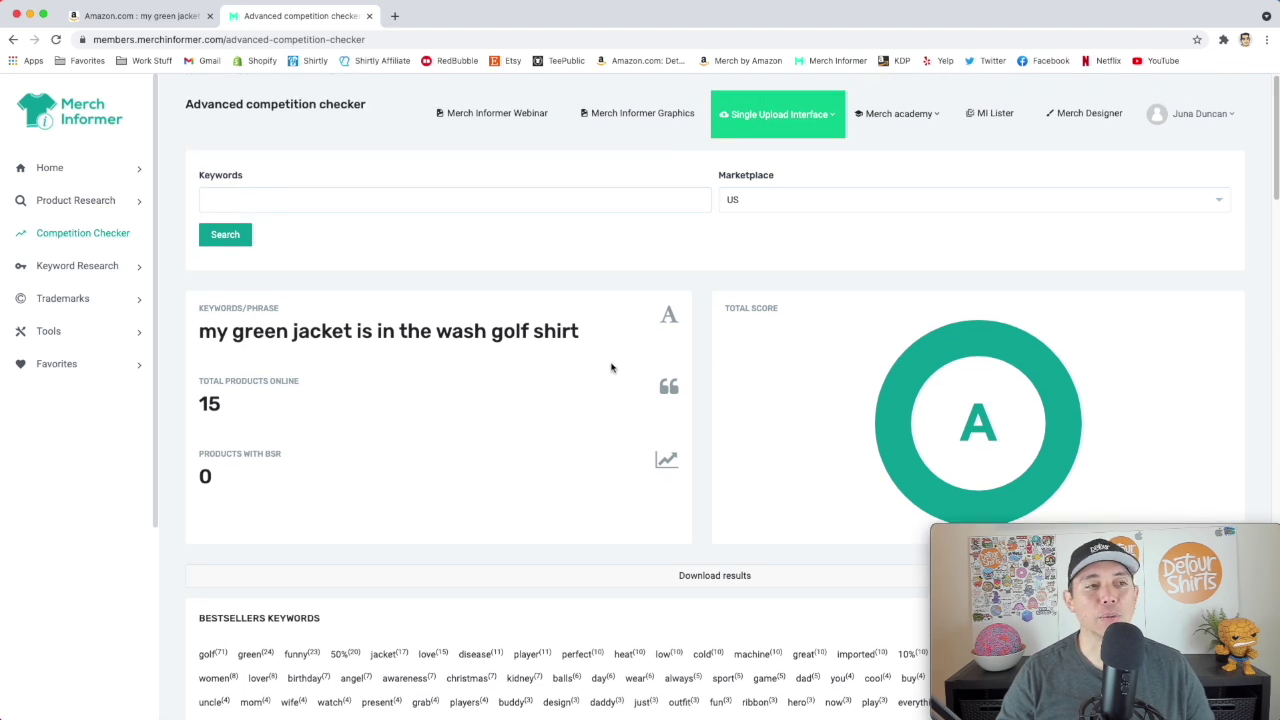
Return to the Amazon results and compare the layouts, colours and golf graphics of the green jacket shirt designs
click(150, 16)
mouse_move(606, 327)
scroll(606, 327, up, 2)
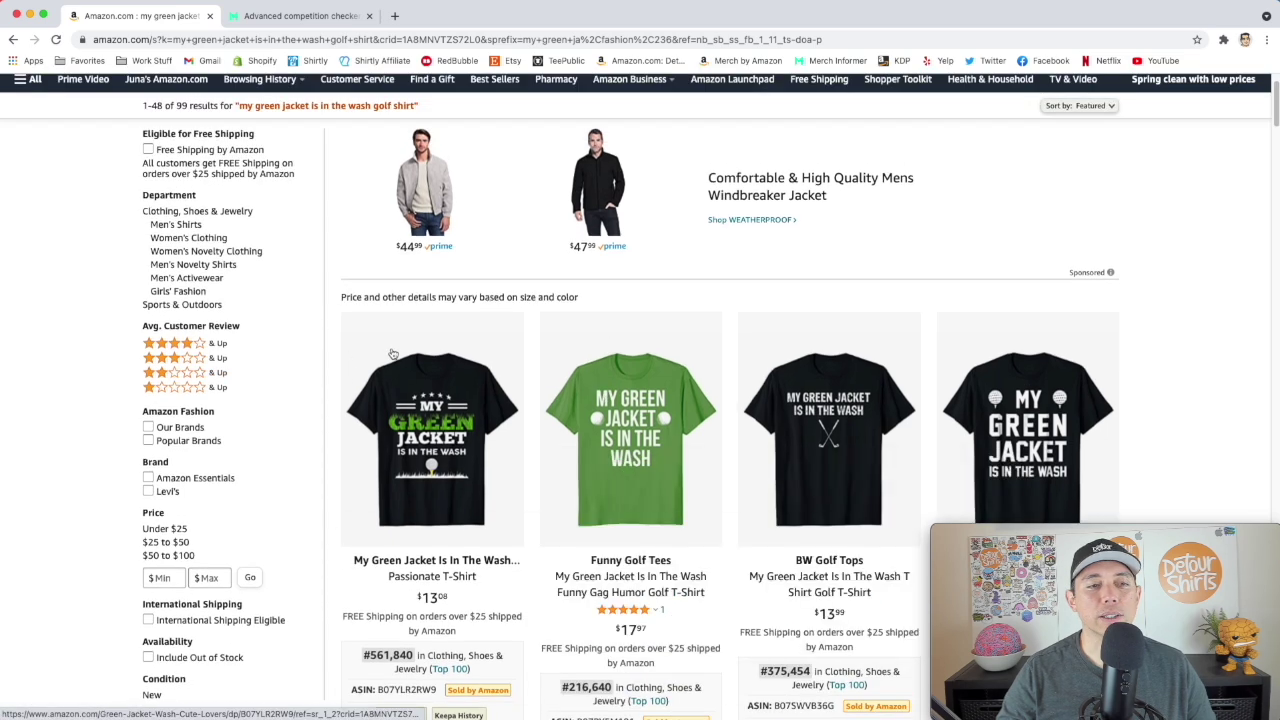
mouse_move(439, 425)
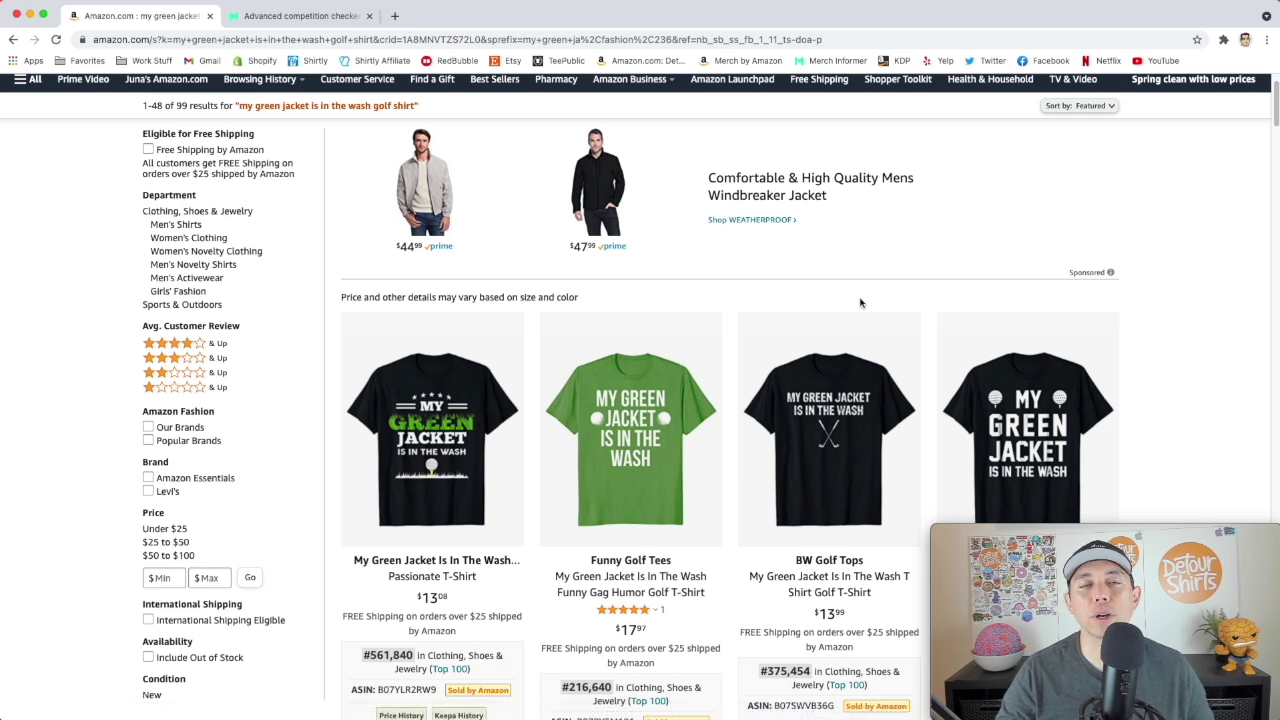
scroll(860, 303, down, 1)
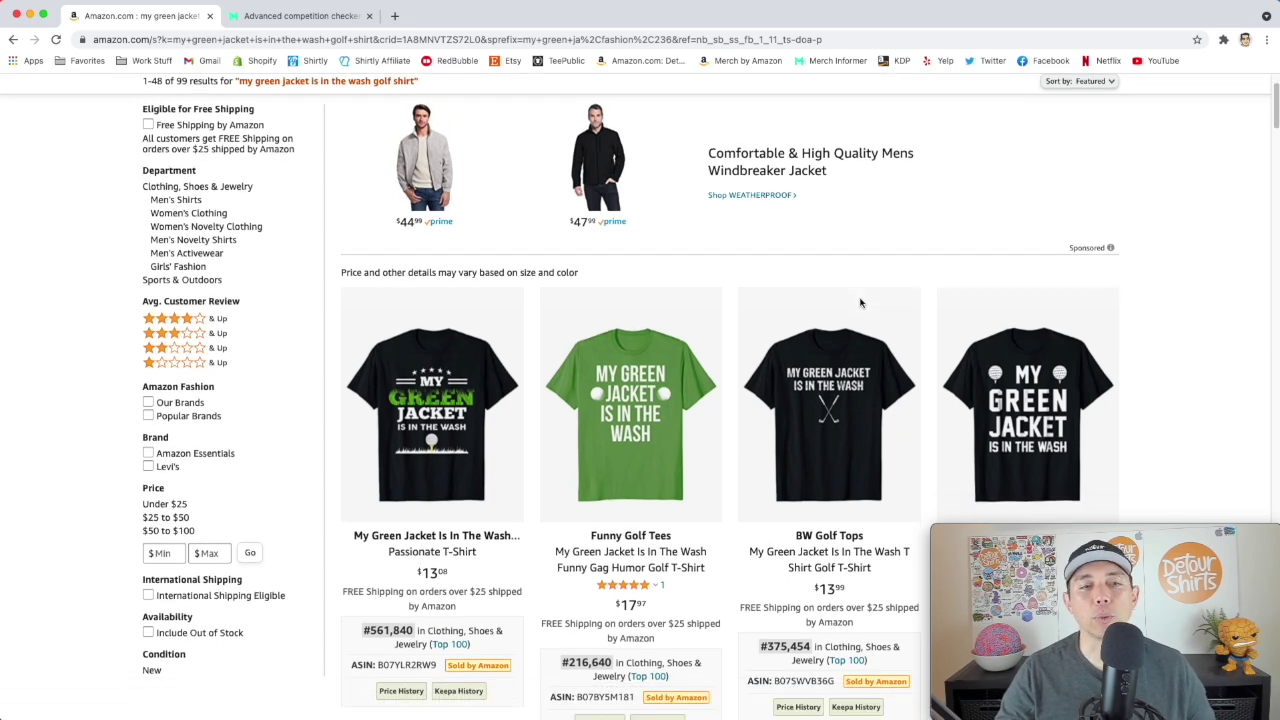
scroll(860, 303, down, 5)
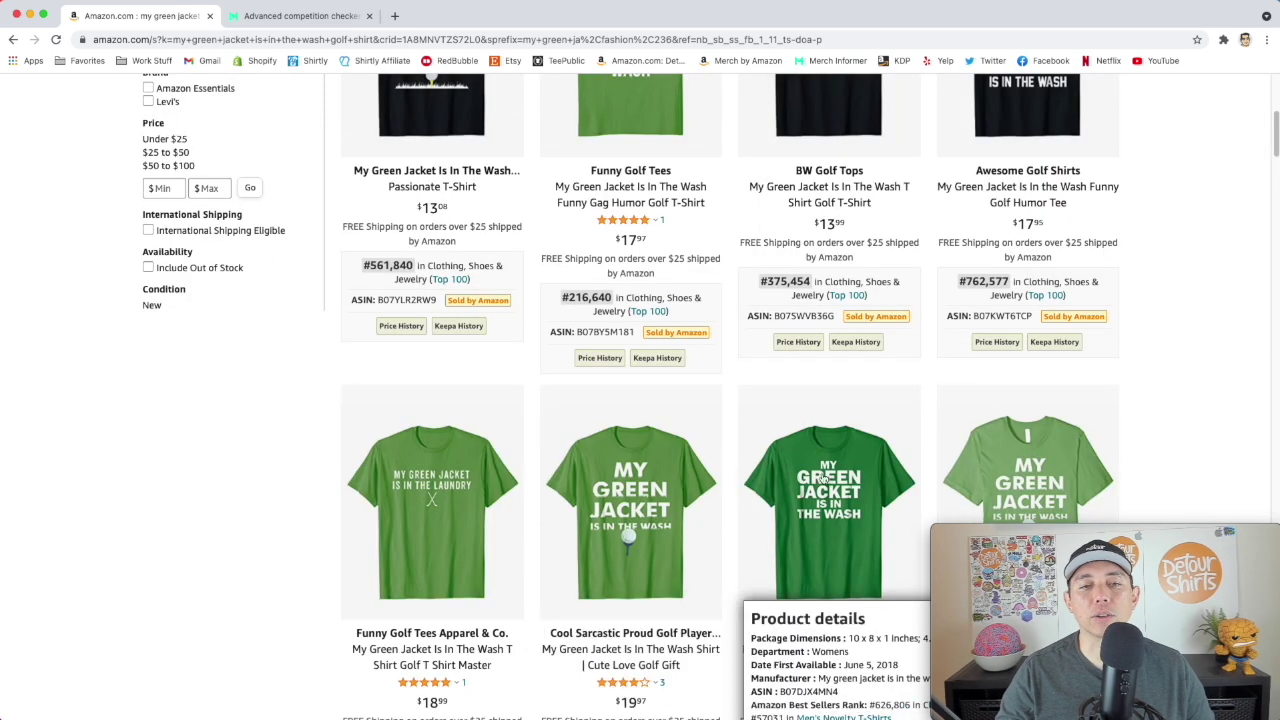
scroll(830, 420, down, 2)
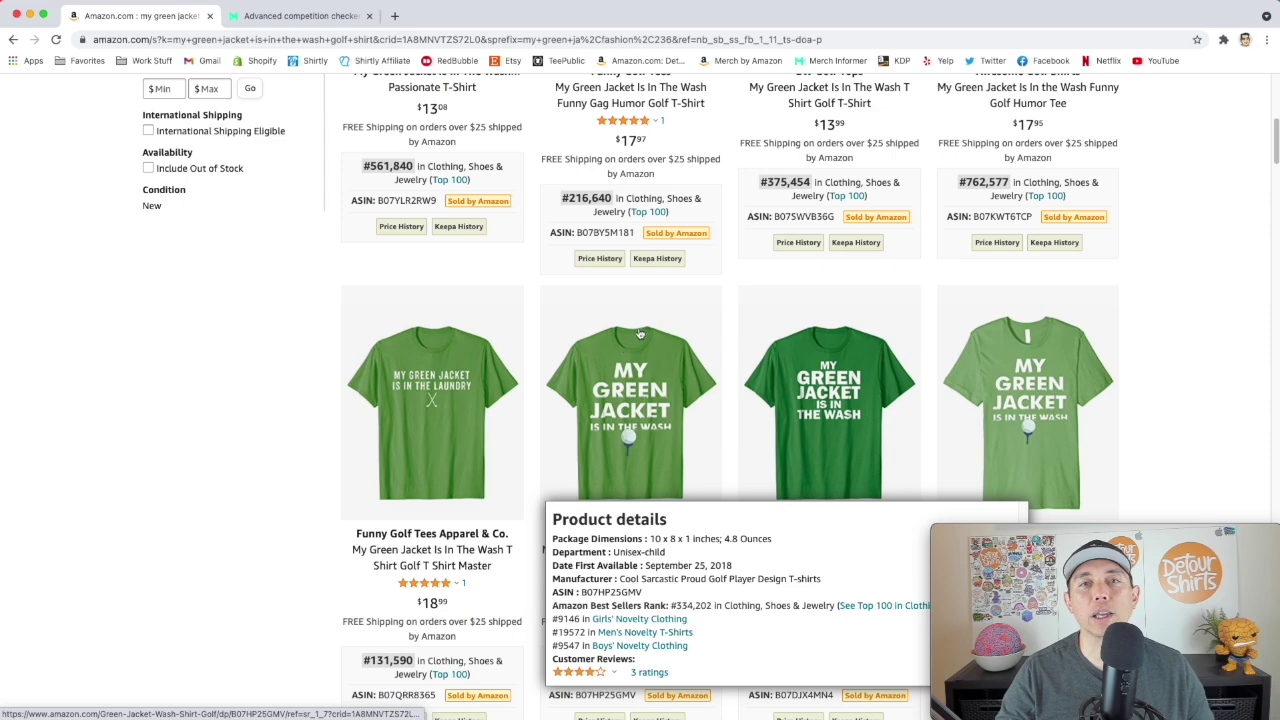
scroll(418, 278, down, 5)
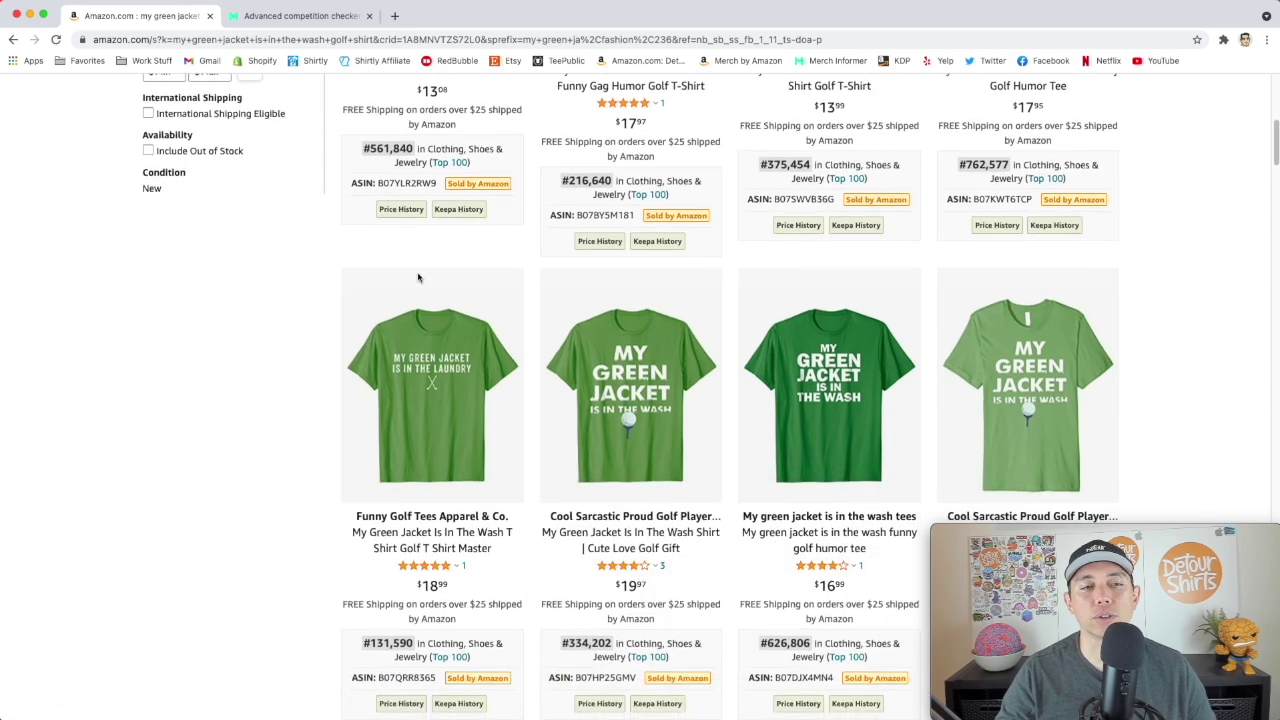
scroll(418, 278, up, 5)
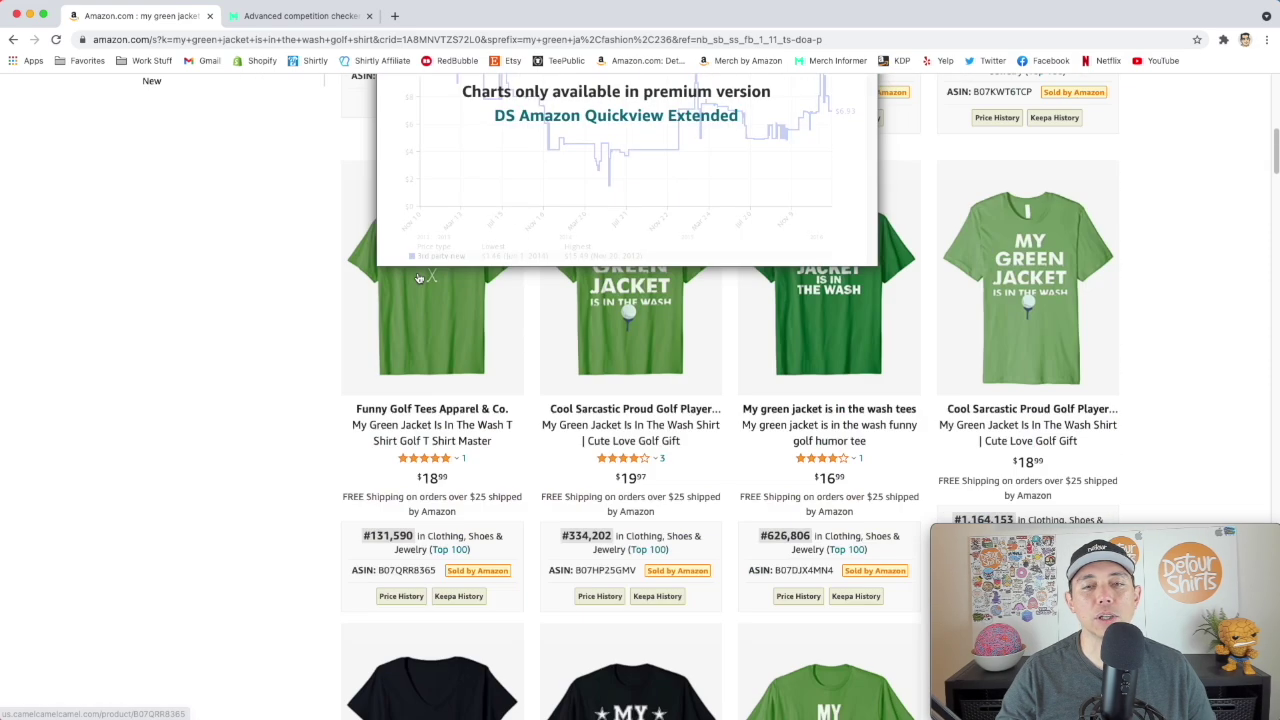
scroll(917, 254, up, 3)
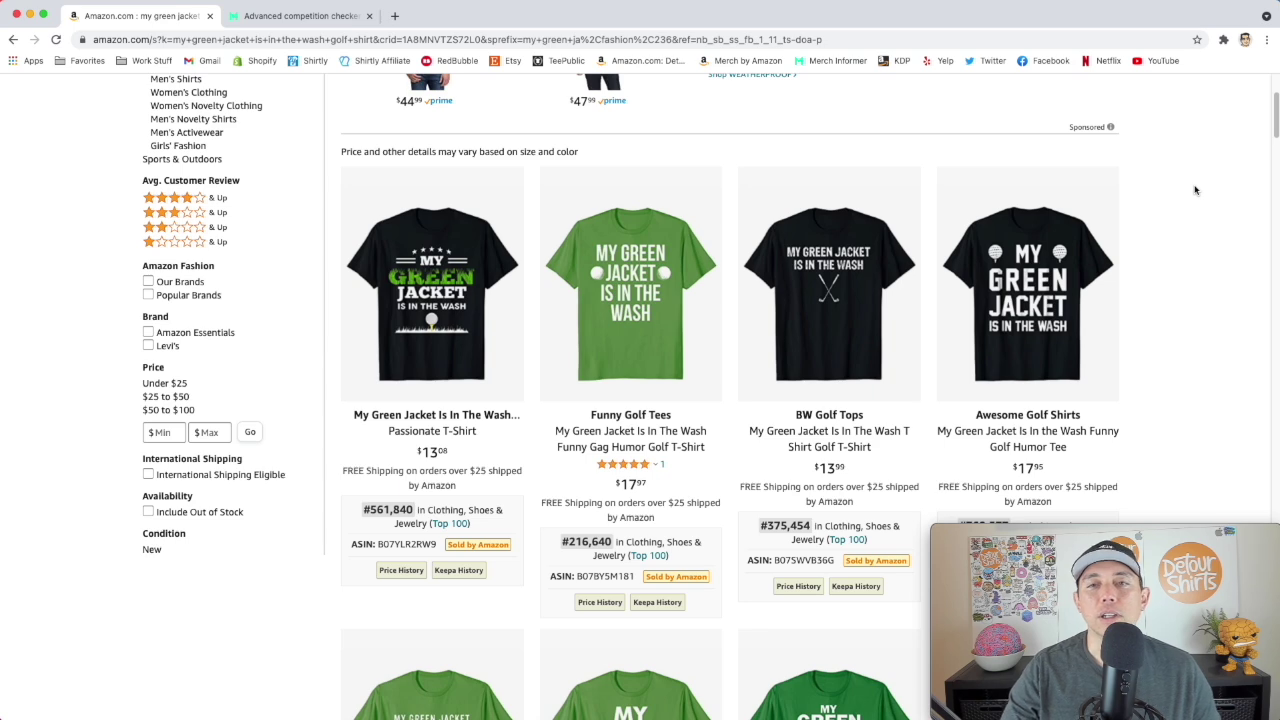
scroll(1194, 190, up, 2)
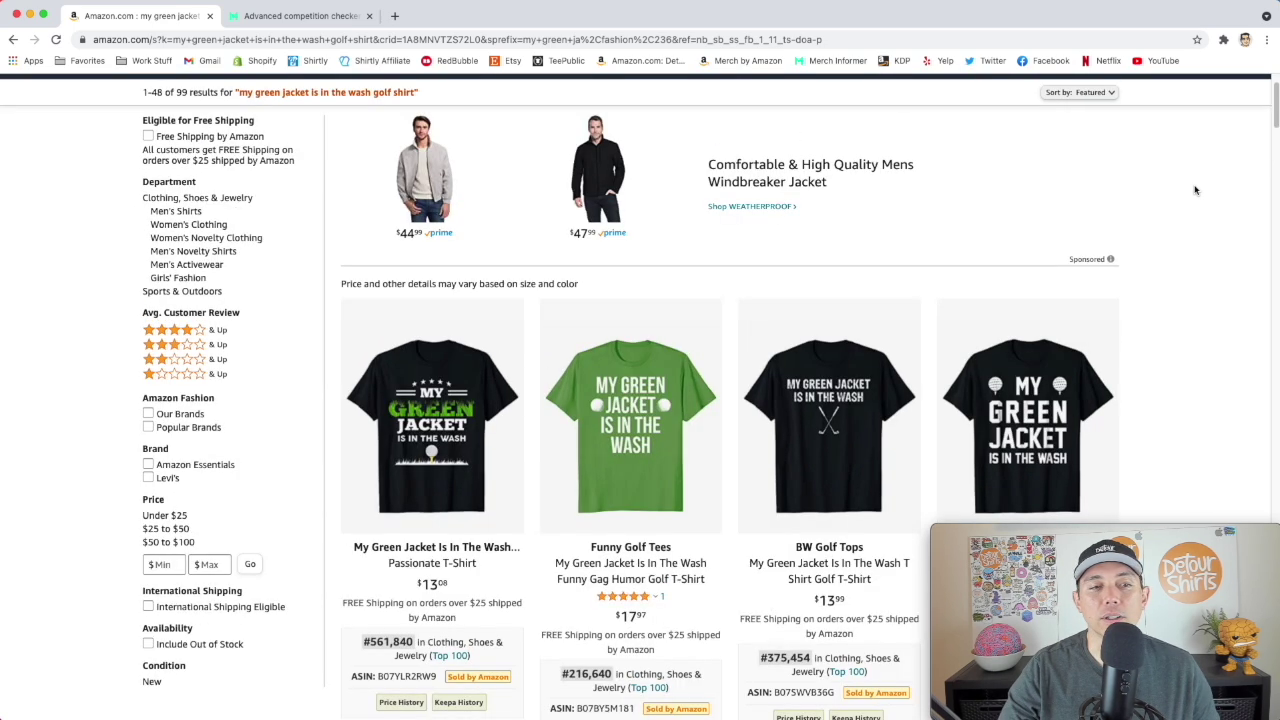
scroll(1194, 190, up, 1)
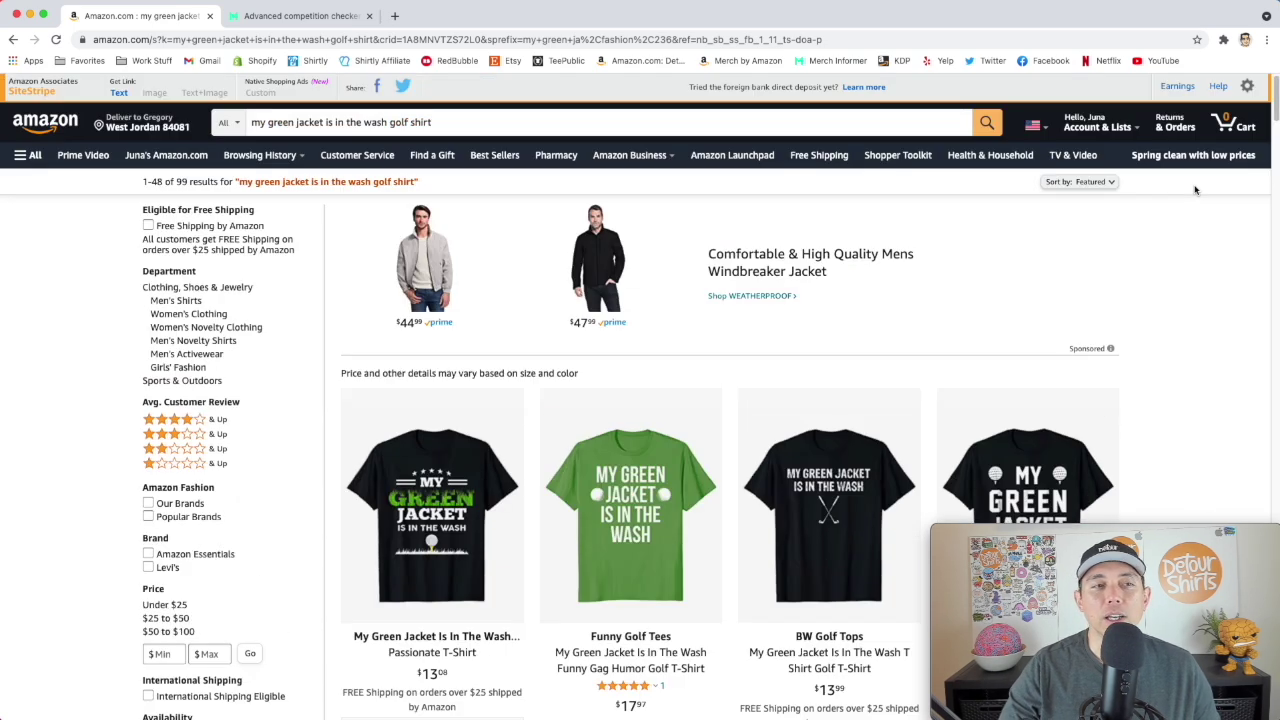